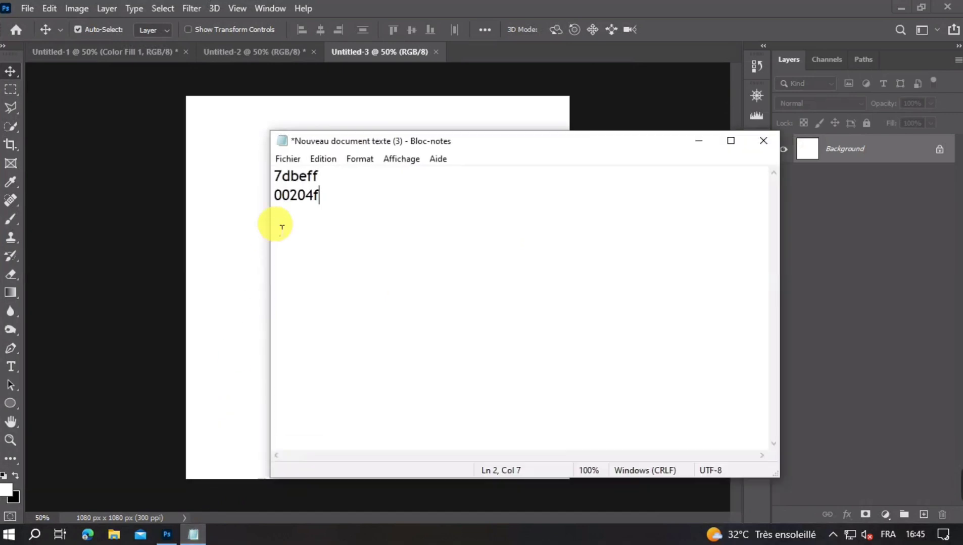
- Copy the hex code 7dbeff from Notepad and create a solid color fill layer with it in Photoshop
{"action": "left_click", "coordinate": [293, 182]}
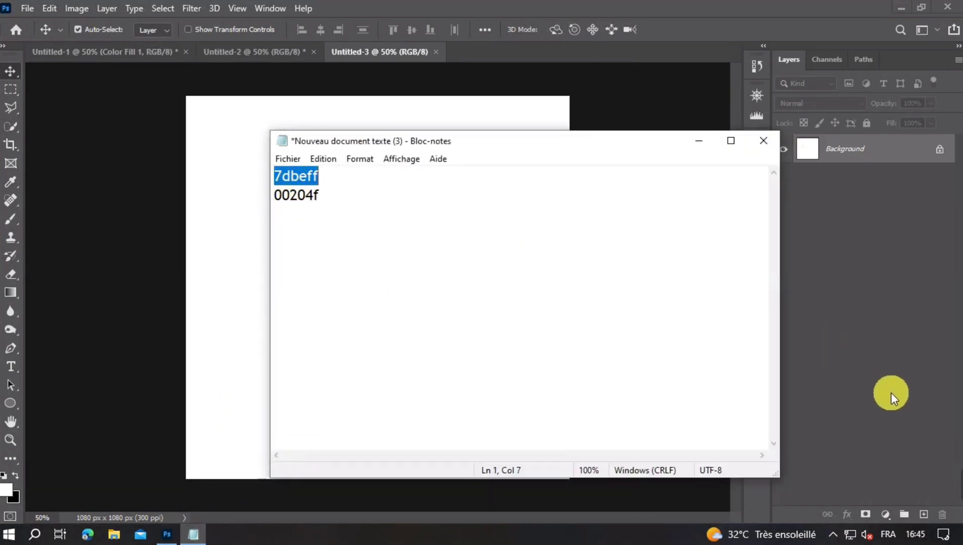
{"action": "left_click", "coordinate": [884, 514]}
{"action": "left_click", "coordinate": [863, 262]}
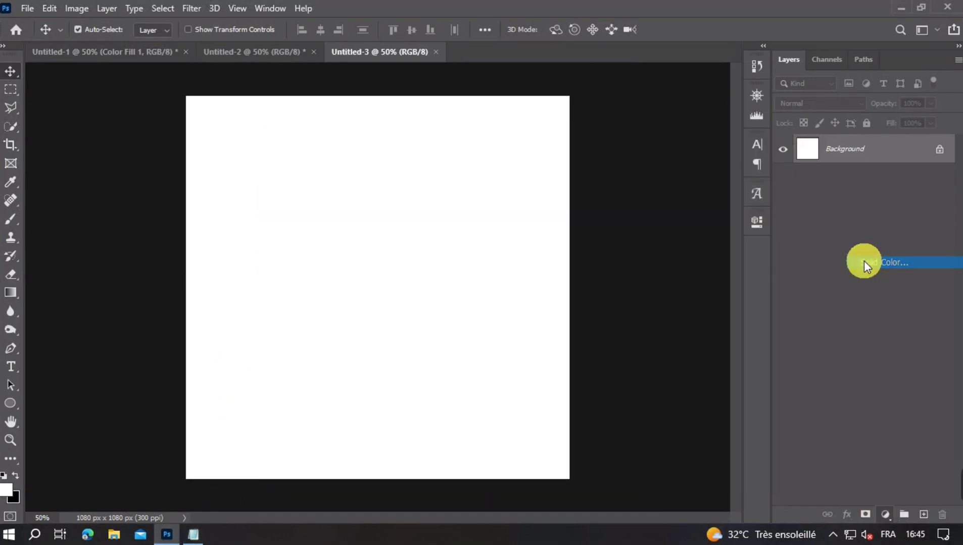
{"action": "type", "text": "7dbeff"}
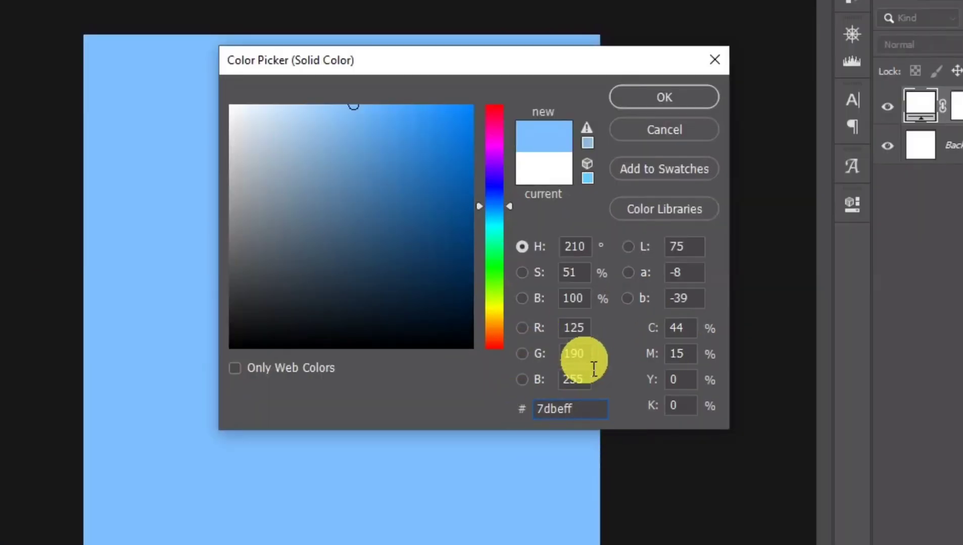
{"action": "left_click", "coordinate": [634, 104]}
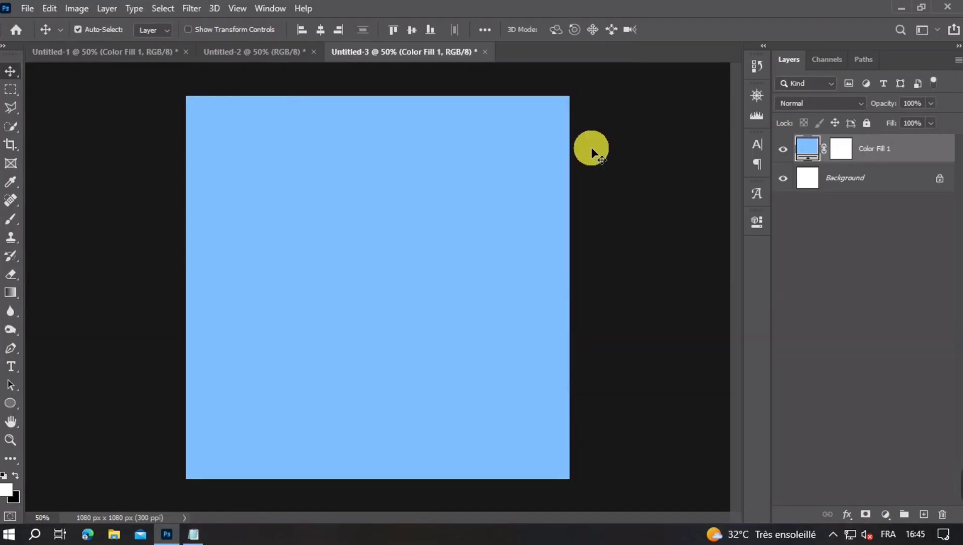
- Copy the hex code 00204f from Notepad and add a second solid color fill layer with it in Photoshop
{"action": "left_click", "coordinate": [204, 531]}
{"action": "double_click", "coordinate": [300, 196]}
{"action": "key", "text": "ctrl+c"}
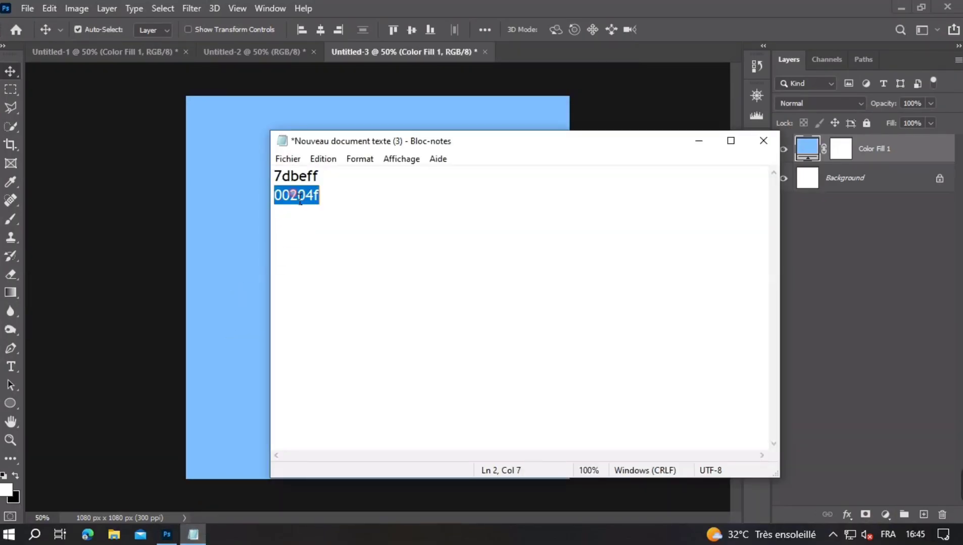
{"action": "left_click", "coordinate": [878, 514]}
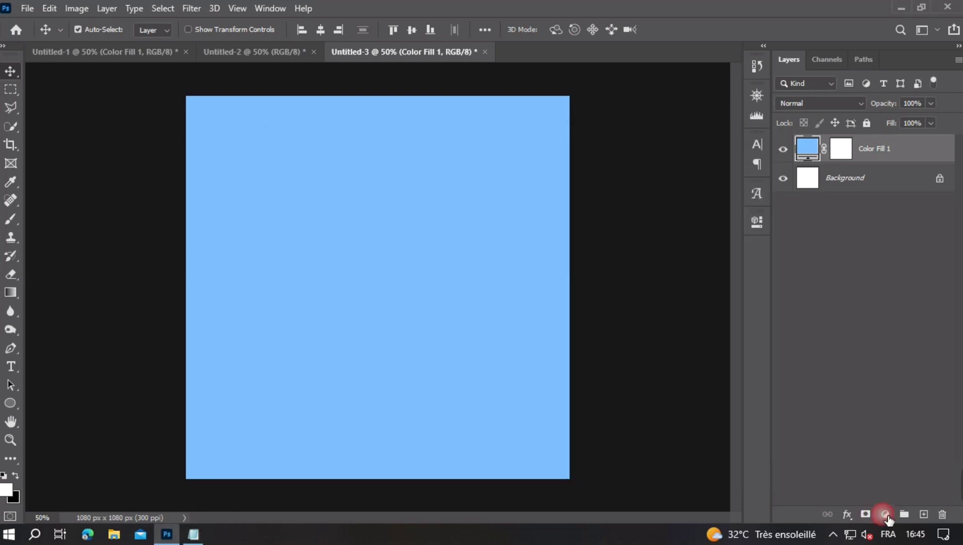
{"action": "left_click", "coordinate": [873, 269]}
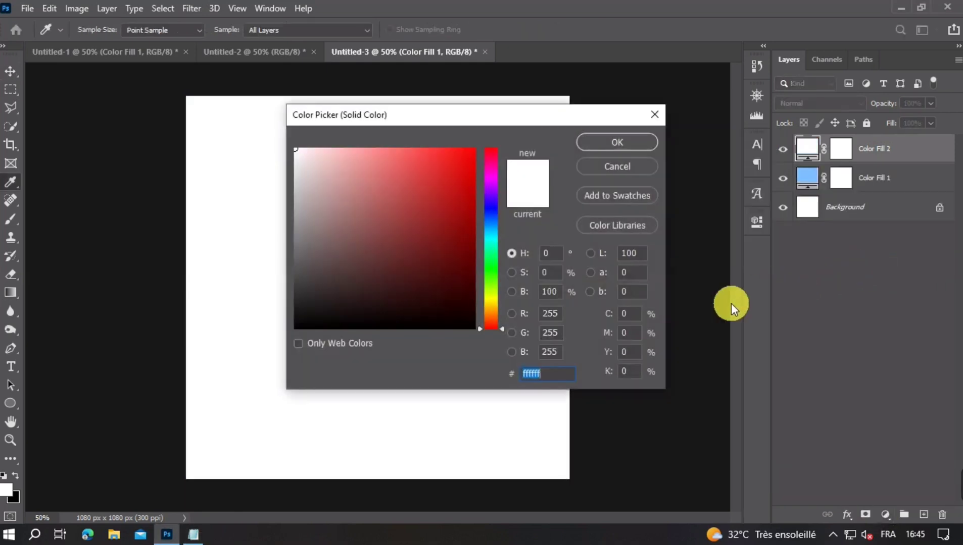
{"action": "key", "text": "ctrl+v"}
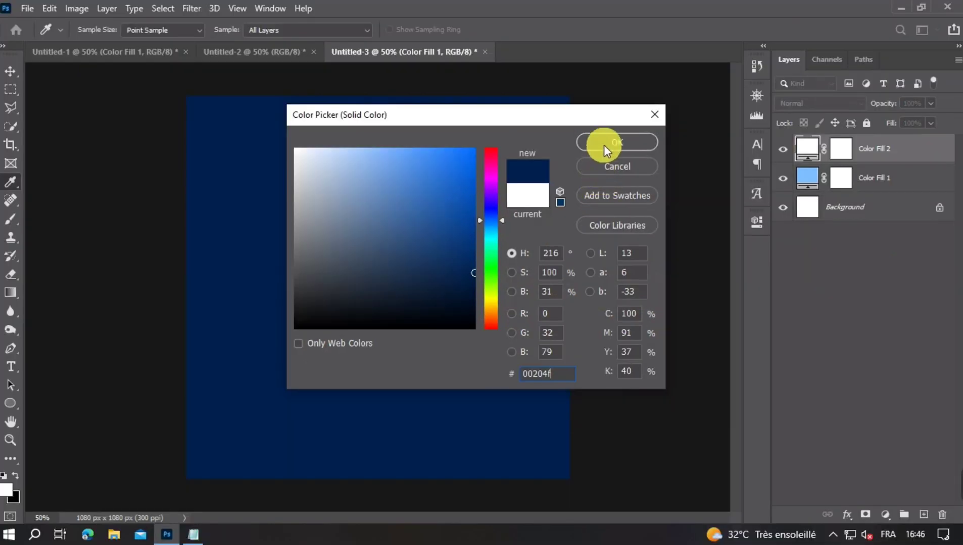
{"action": "left_click", "coordinate": [646, 100]}
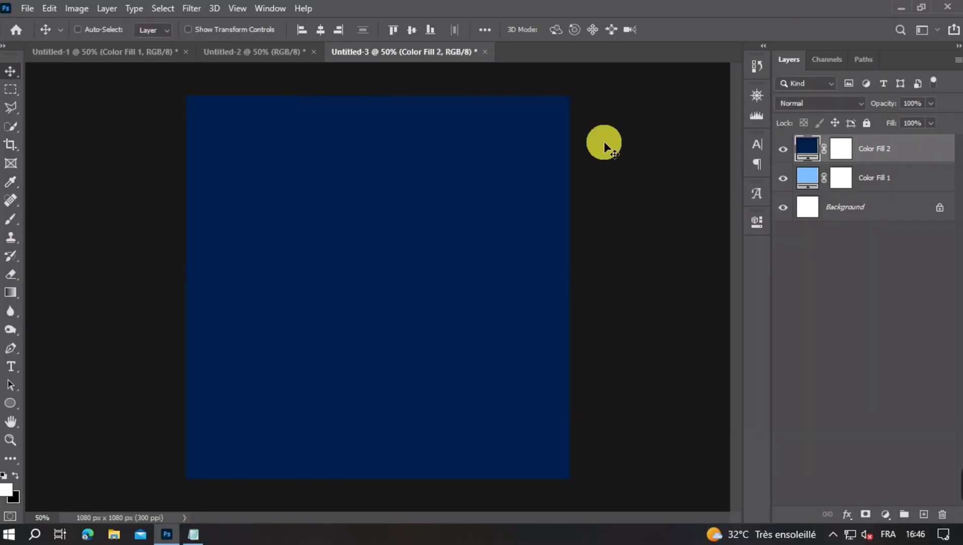
- Target the dark blue fill layer's mask with black as foreground color and a soft round brush
{"action": "key", "text": "ctrl+minus"}
{"action": "key", "text": "ctrl+plus"}
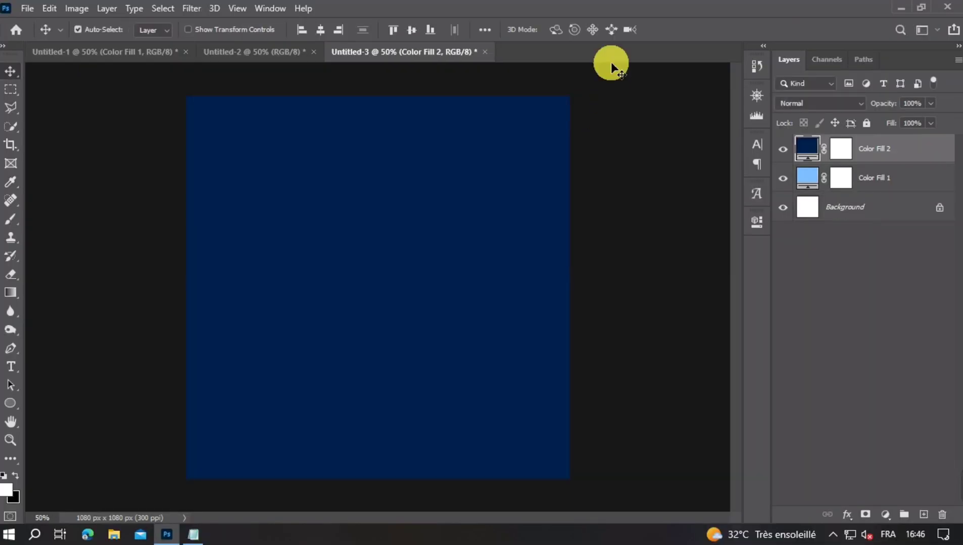
{"action": "left_click", "coordinate": [840, 148]}
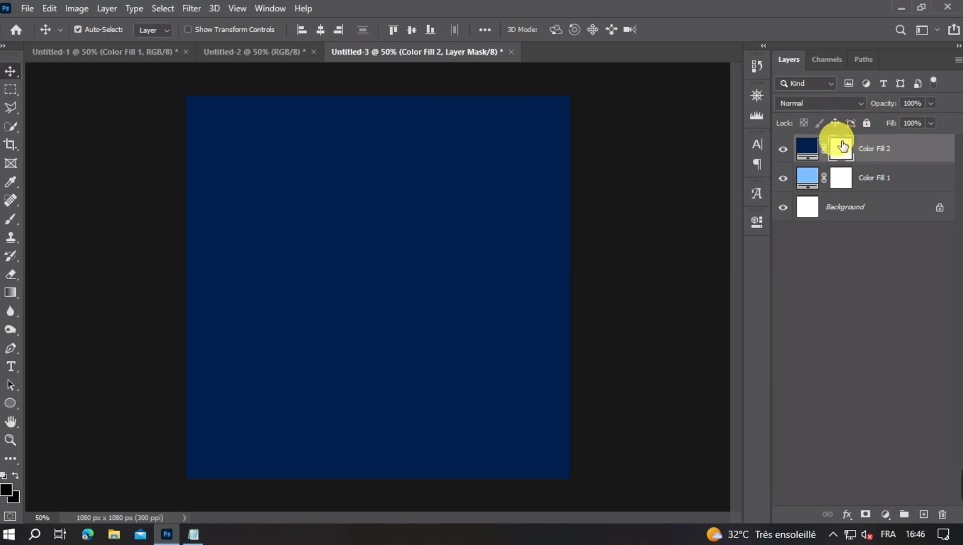
{"action": "left_click", "coordinate": [7, 488]}
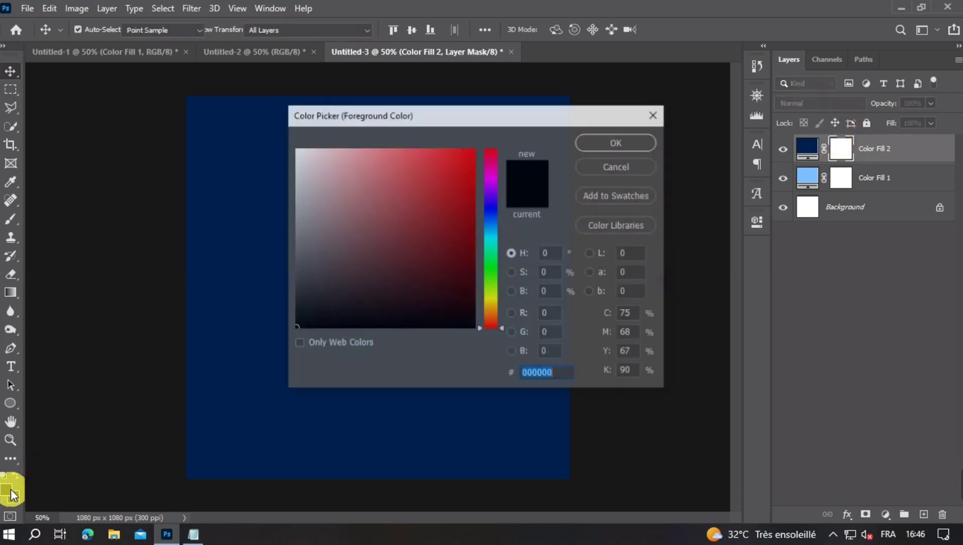
{"action": "key", "text": "Return"}
{"action": "left_click", "coordinate": [10, 219]}
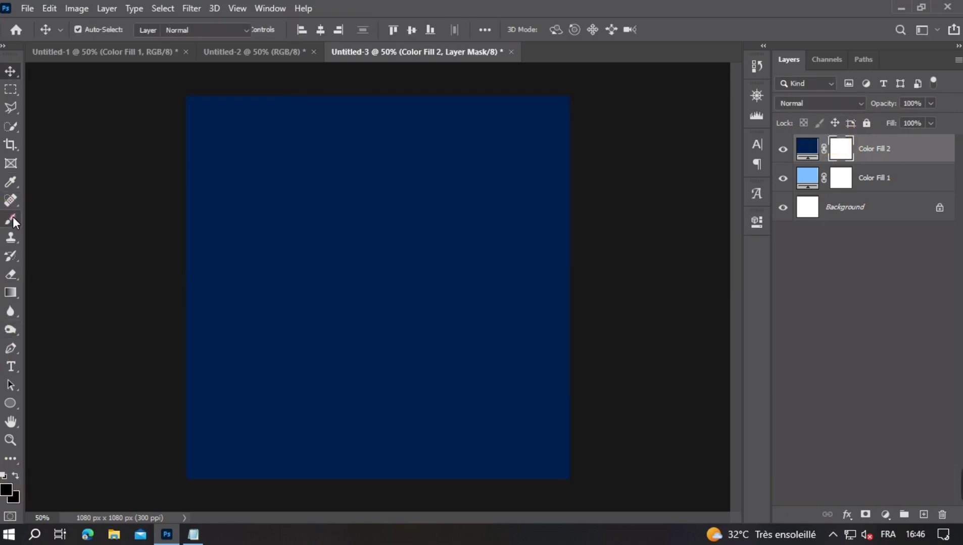
{"action": "left_click", "coordinate": [98, 30]}
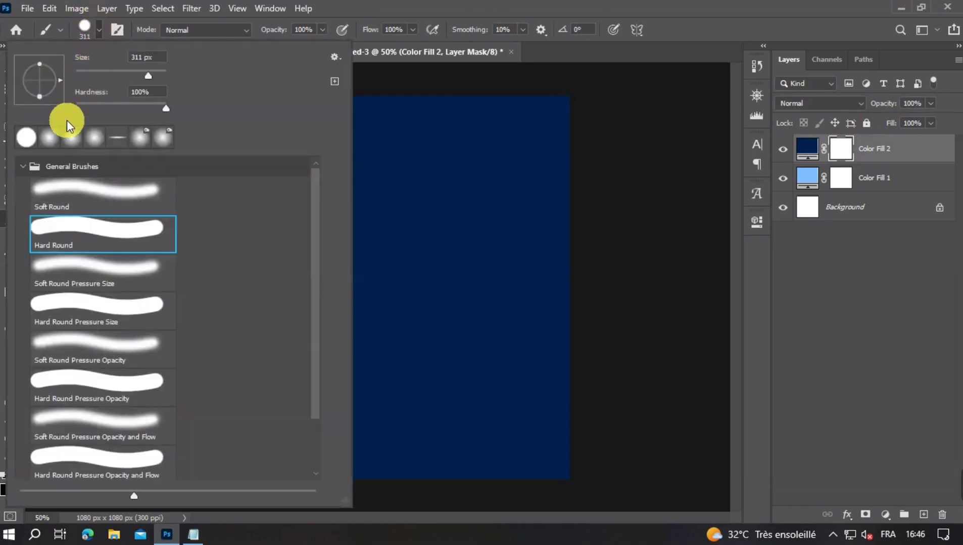
{"action": "double_click", "coordinate": [56, 136]}
{"action": "left_click_drag", "start_coordinate": [378, 280], "coordinate": [496, 273]}
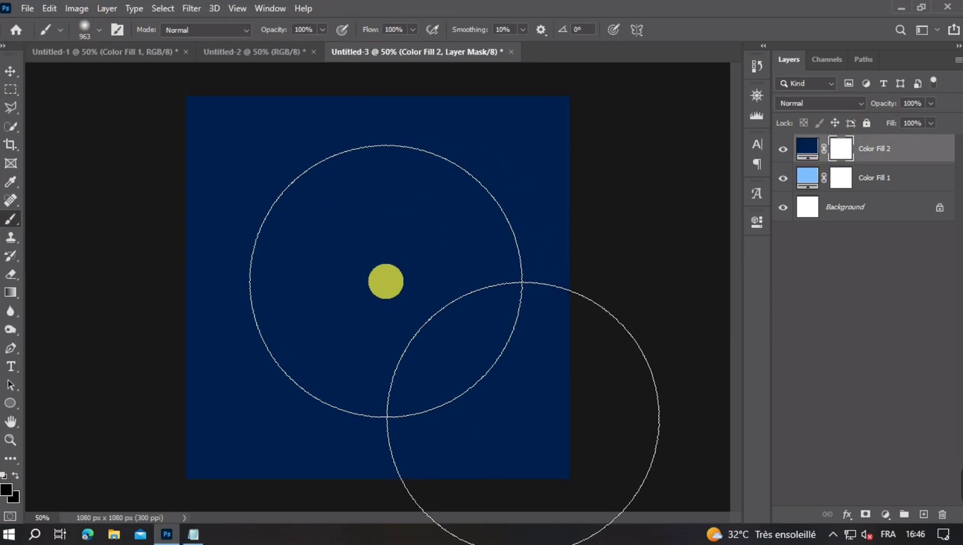
{"action": "left_click_drag", "start_coordinate": [385, 280], "coordinate": [370, 283]}
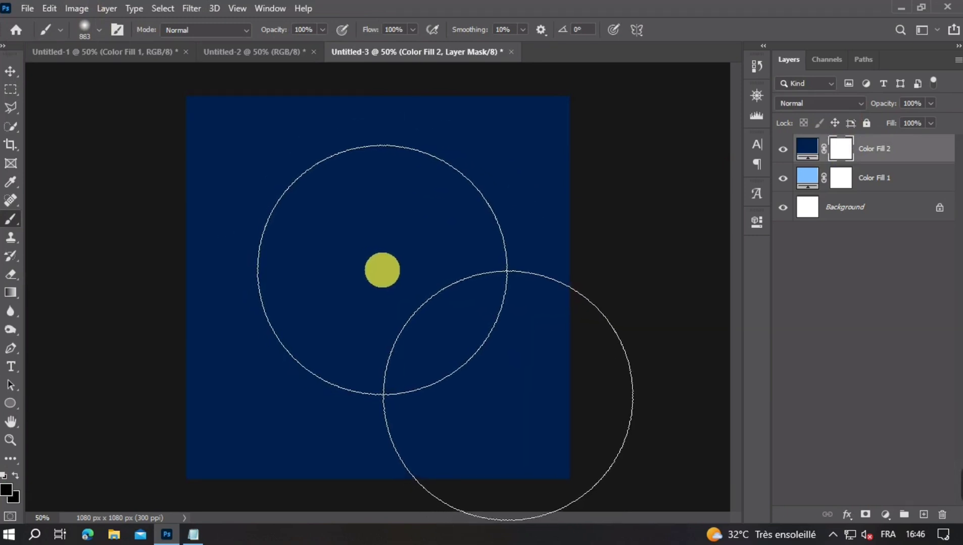
{"action": "left_click", "coordinate": [382, 270]}
{"action": "key", "text": "ctrl+z"}
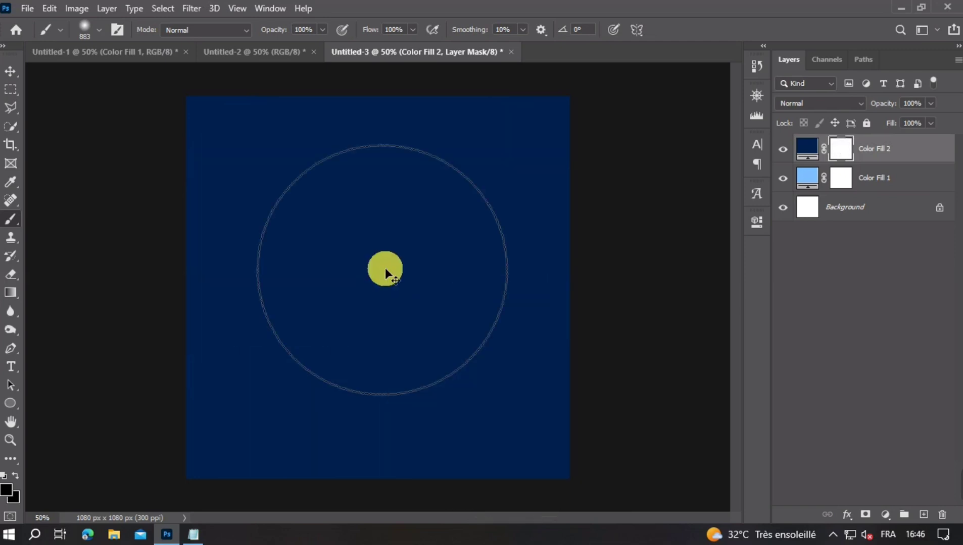
- Paint one soft black dab about 707 px wide at the center of the dark blue fill's mask
{"action": "mouse_move", "coordinate": [385, 268]}
{"action": "left_mouse_down"}
{"action": "mouse_move", "coordinate": [342, 273]}
{"action": "mouse_move", "coordinate": [388, 268]}
{"action": "left_mouse_up"}
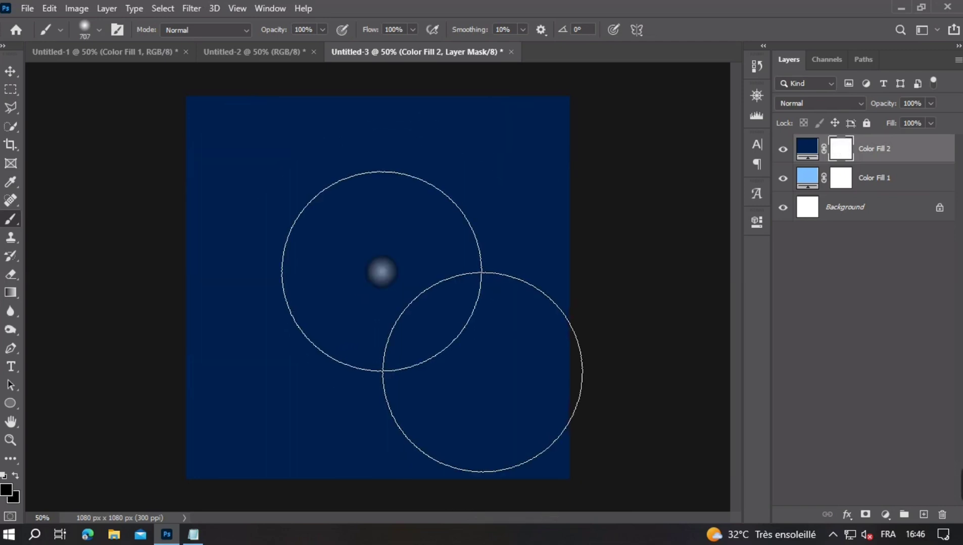
{"action": "left_click", "coordinate": [383, 270]}
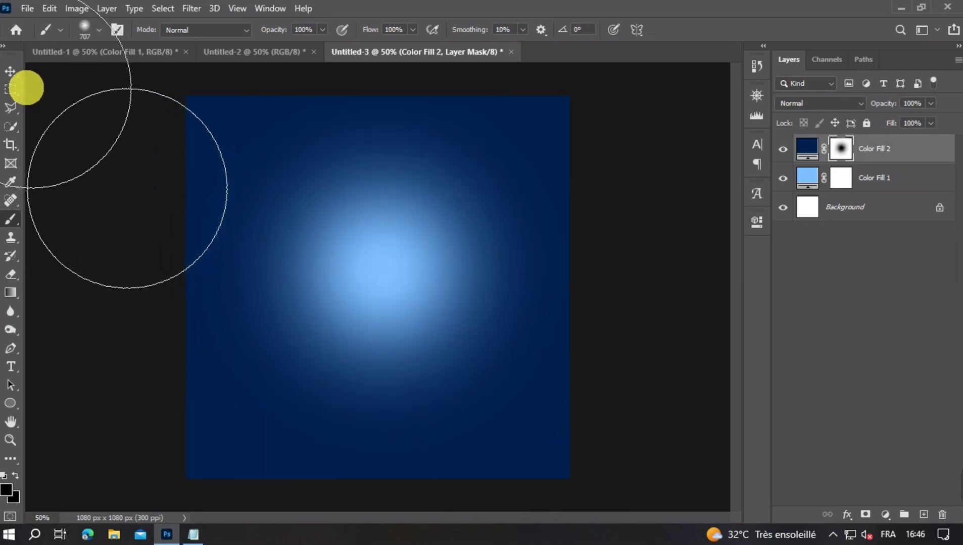
{"action": "left_click", "coordinate": [12, 76]}
{"action": "key", "text": "ctrl+minus"}
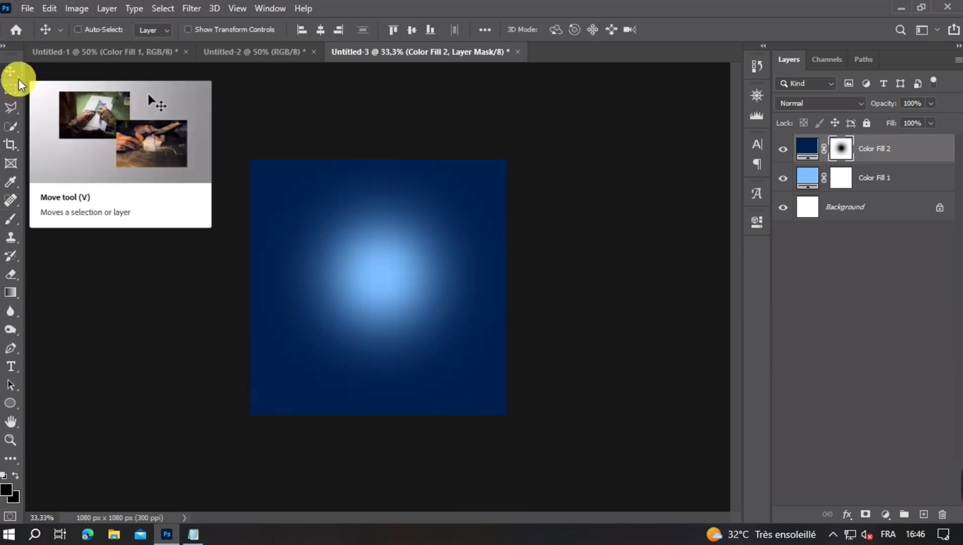
{"action": "key", "text": "ctrl+plus"}
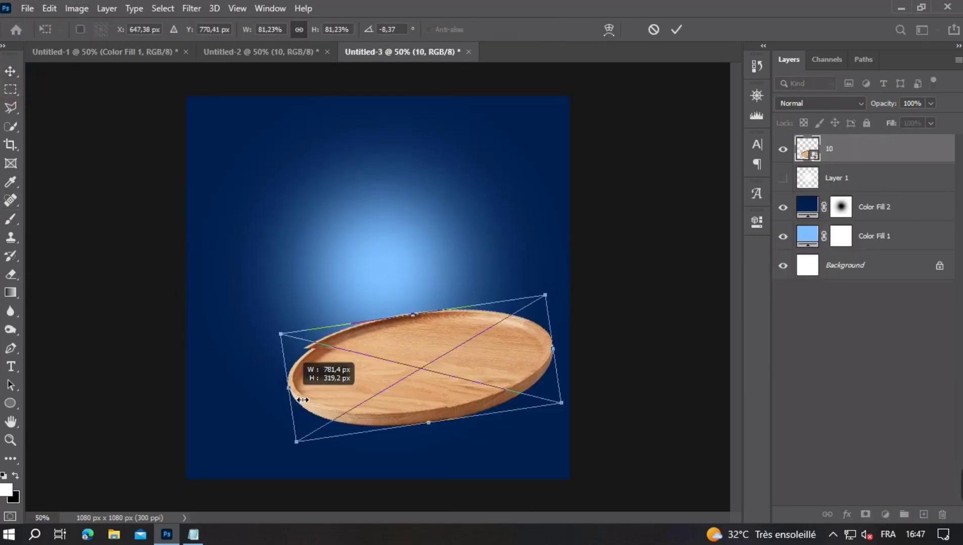
- Scale the wooden tray to about 76%, tilt it counter-clockwise and position it over the lower part of the canvas
{"action": "left_click_drag", "start_coordinate": [303, 400], "coordinate": [304, 400]}
{"action": "left_click_drag", "start_coordinate": [381, 400], "coordinate": [378, 400]}
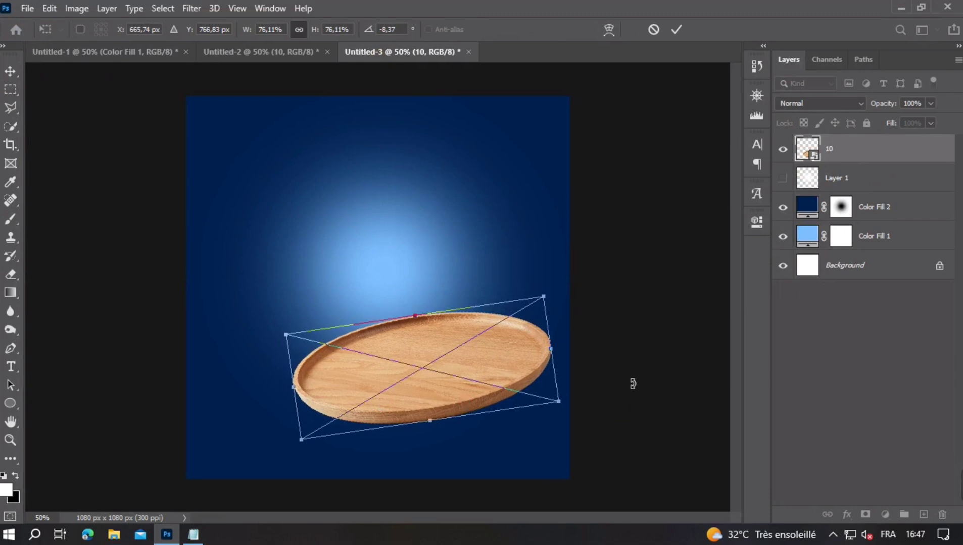
{"action": "left_click_drag", "start_coordinate": [632, 385], "coordinate": [632, 375]}
{"action": "left_click_drag", "start_coordinate": [459, 363], "coordinate": [456, 373]}
{"action": "key", "text": "Return"}
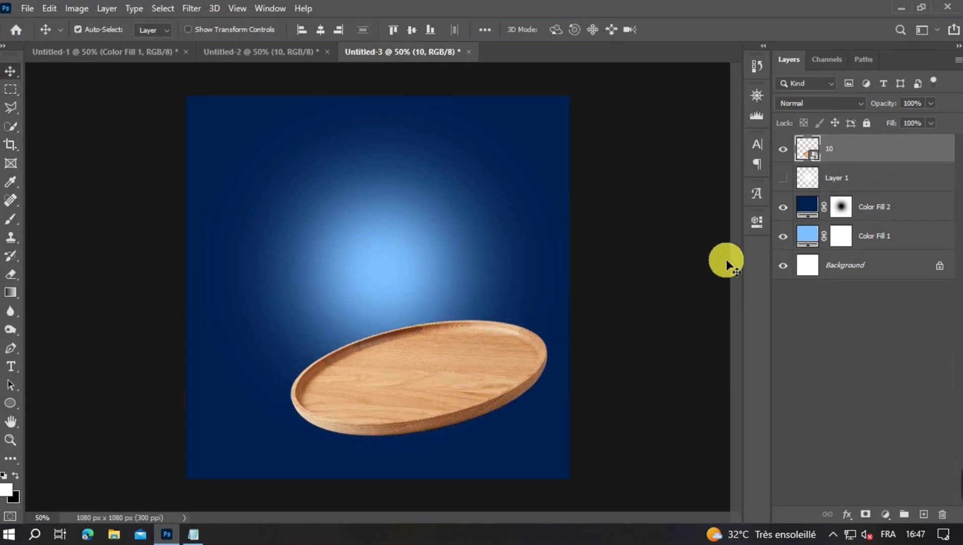
- Hide the wooden tray layer and add an empty layer directly above the dark blue fill
{"action": "left_click", "coordinate": [784, 150]}
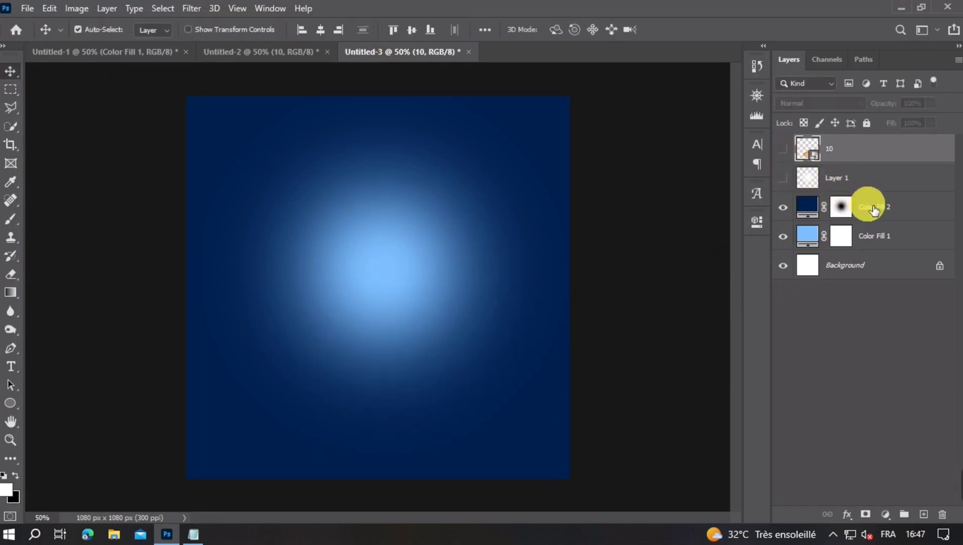
{"action": "left_click", "coordinate": [870, 207]}
{"action": "left_click", "coordinate": [924, 514]}
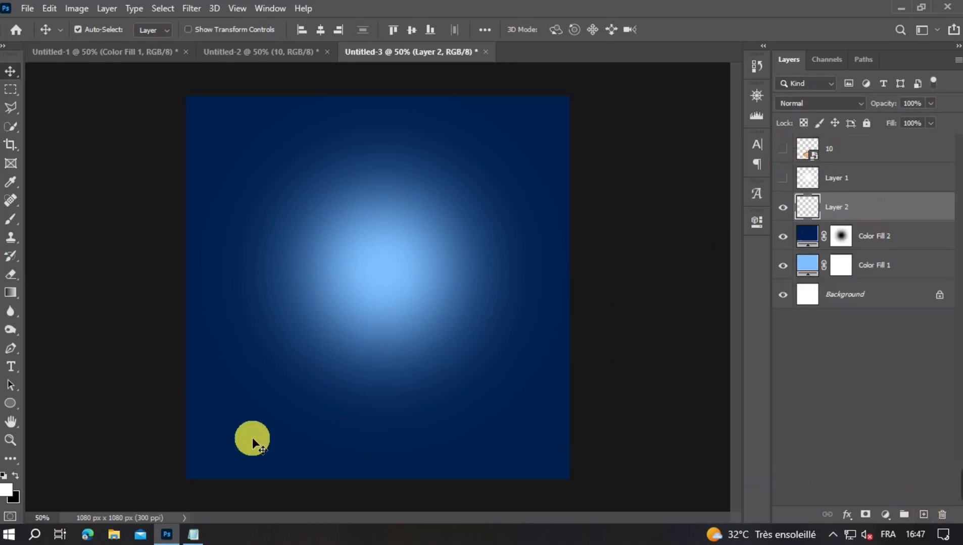
- Paint a wide white glow near the canvas's lower edge with a flattened soft brush about 1157 px in size
{"action": "left_click", "coordinate": [10, 219]}
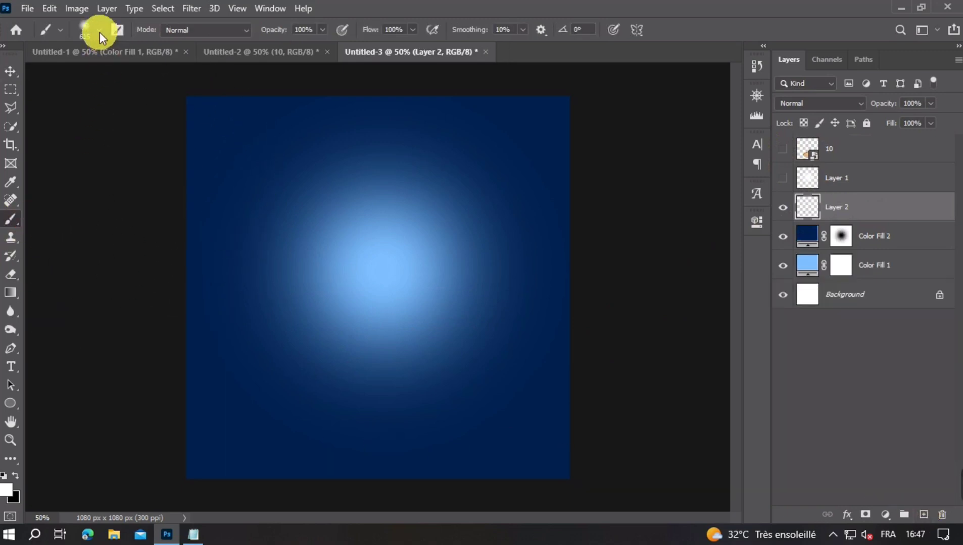
{"action": "left_click", "coordinate": [87, 30]}
{"action": "left_click", "coordinate": [116, 134]}
{"action": "left_click", "coordinate": [386, 338]}
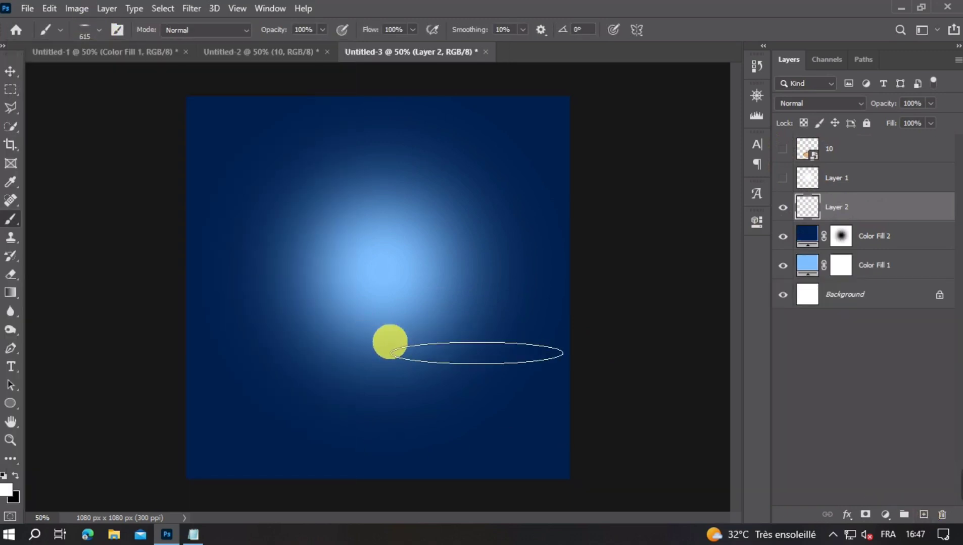
{"action": "left_click_drag", "start_coordinate": [390, 434], "coordinate": [486, 432]}
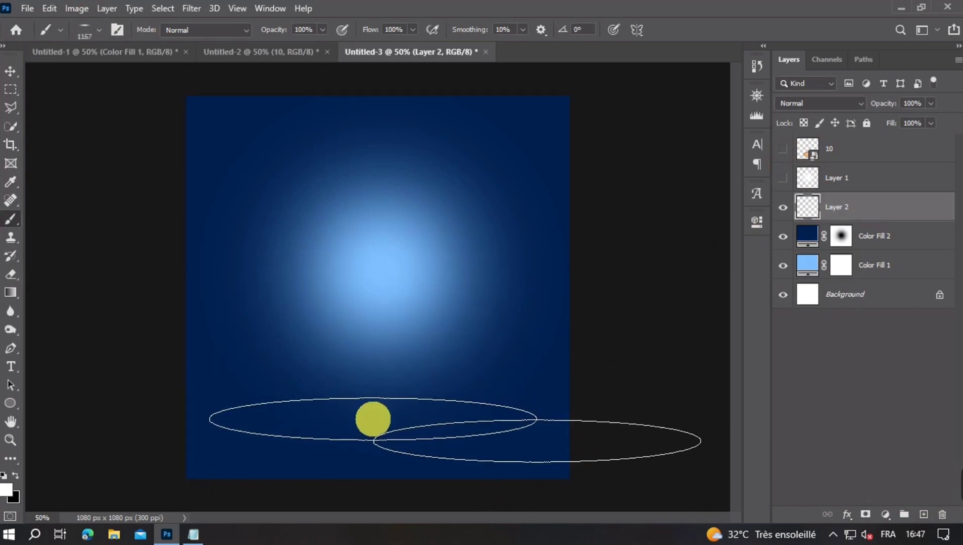
{"action": "left_click_drag", "start_coordinate": [382, 428], "coordinate": [390, 408]}
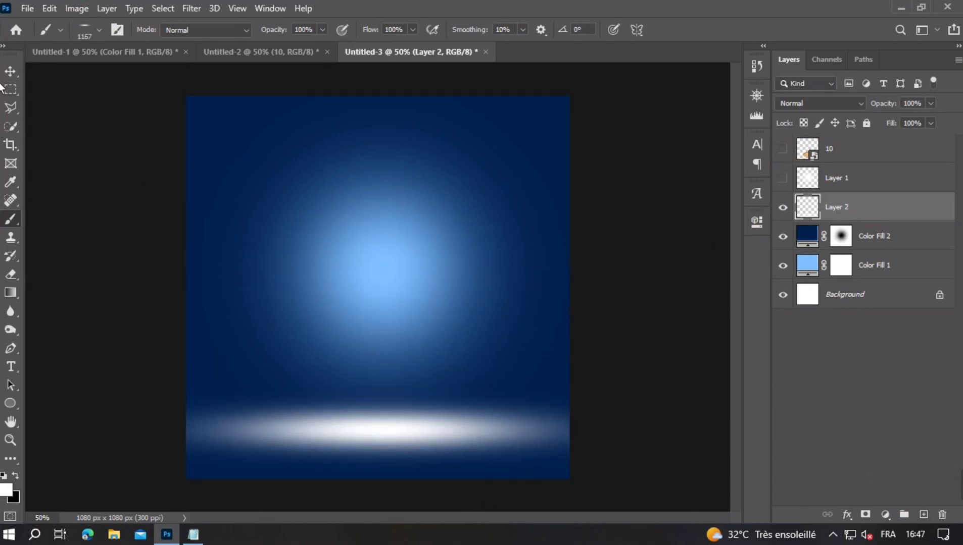
- Set the blend mode of the white glow layer to Overlay
{"action": "left_click", "coordinate": [11, 71]}
{"action": "left_click", "coordinate": [818, 103]}
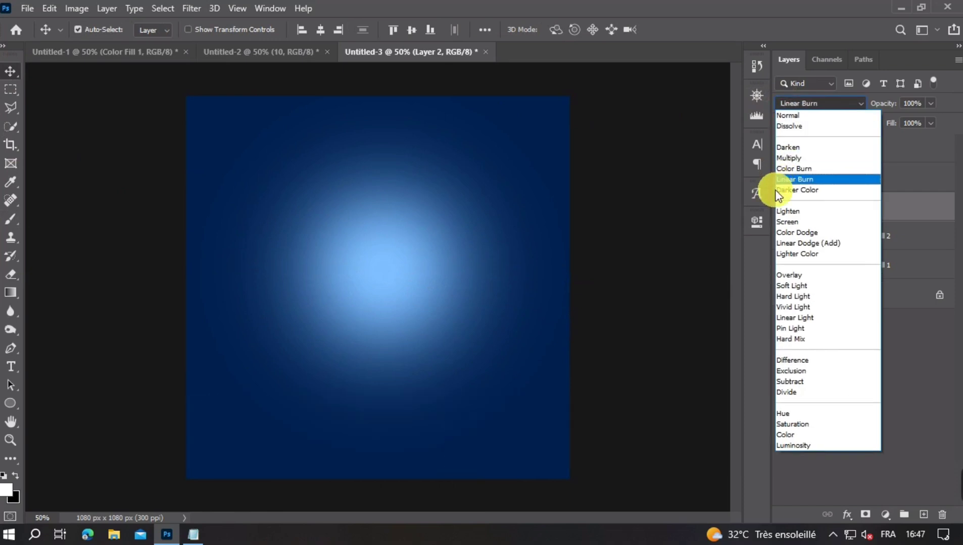
{"action": "left_click", "coordinate": [788, 284]}
{"action": "left_click", "coordinate": [791, 105]}
{"action": "left_click", "coordinate": [792, 278]}
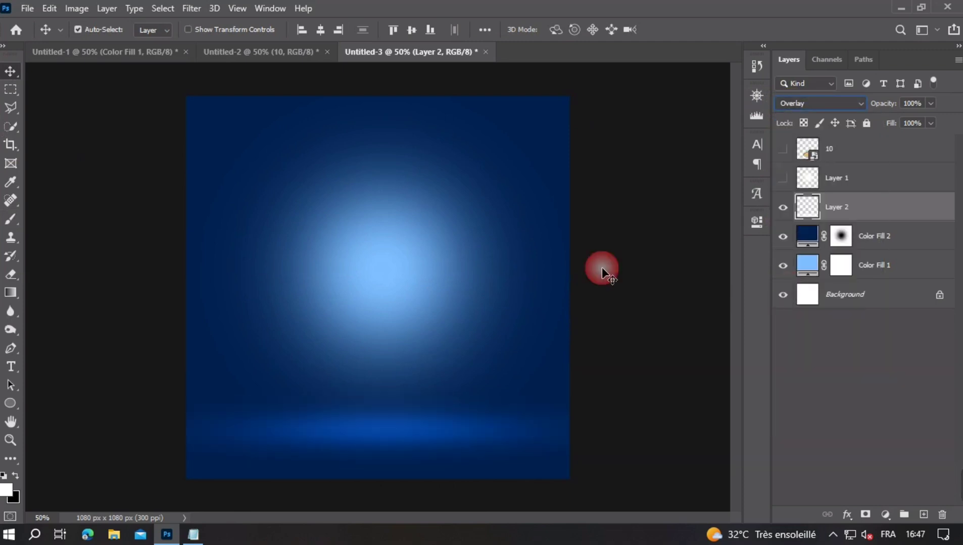
- Stretch the floor glow slightly upward with Free Transform
{"action": "key", "text": "ctrl+t"}
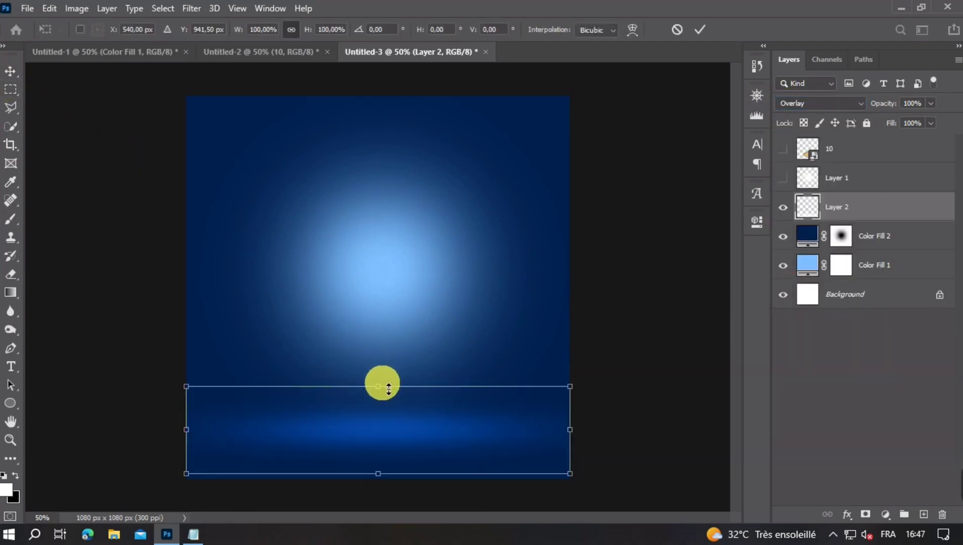
{"action": "left_click_drag", "start_coordinate": [382, 384], "coordinate": [378, 367]}
{"action": "key", "text": "Return"}
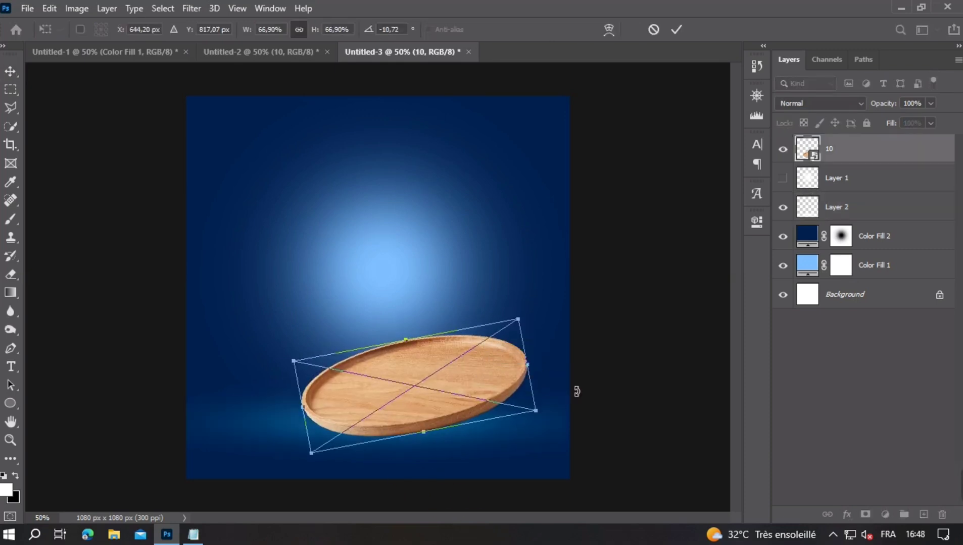
- Tilt the wooden tray slightly further counter-clockwise above the floor glow and apply the transform
{"action": "left_click_drag", "start_coordinate": [576, 389], "coordinate": [576, 386]}
{"action": "double_click", "coordinate": [444, 406]}
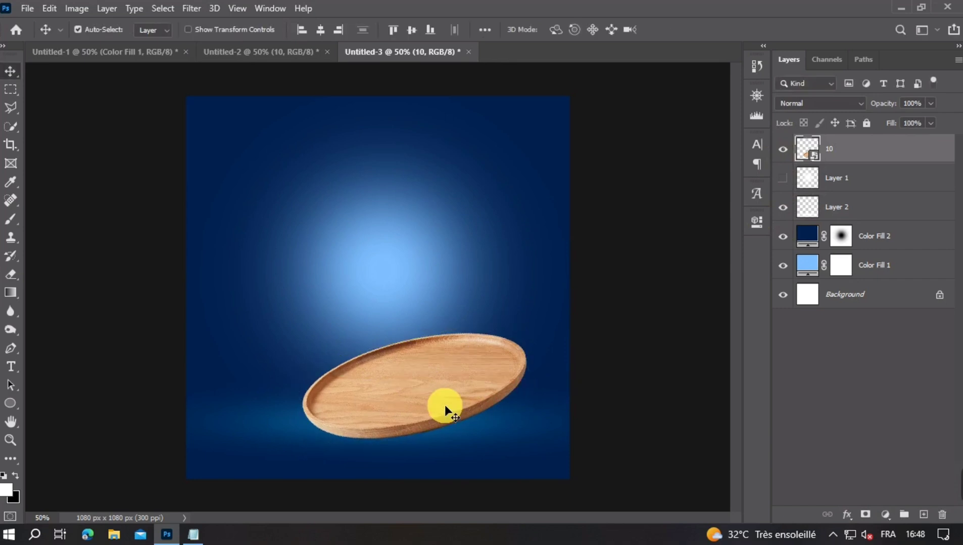
- Duplicate the floor glow layer and move the copy slightly down beneath the wooden tray
{"action": "left_click", "coordinate": [489, 429]}
{"action": "left_click_drag", "start_coordinate": [486, 426], "coordinate": [483, 457]}
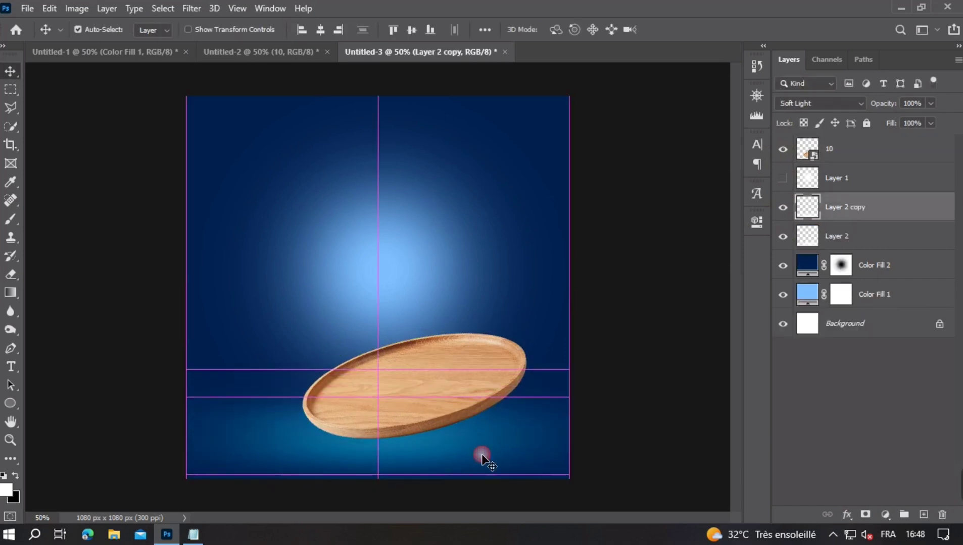
- Flatten the floor glow copy beneath the tray with Free Transform and lower its opacity to 63%
{"action": "key", "text": "ctrl+t"}
{"action": "left_click_drag", "start_coordinate": [407, 401], "coordinate": [398, 433]}
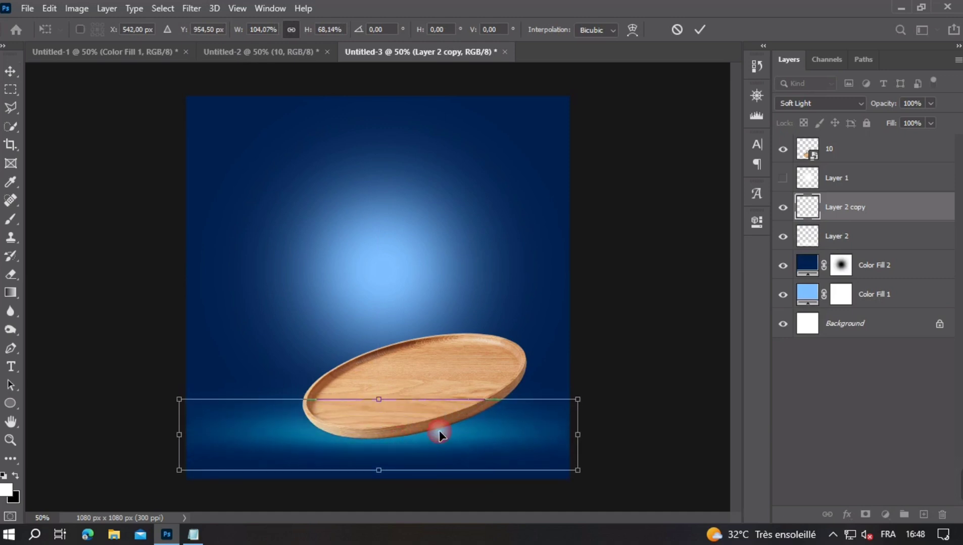
{"action": "key", "text": "Return"}
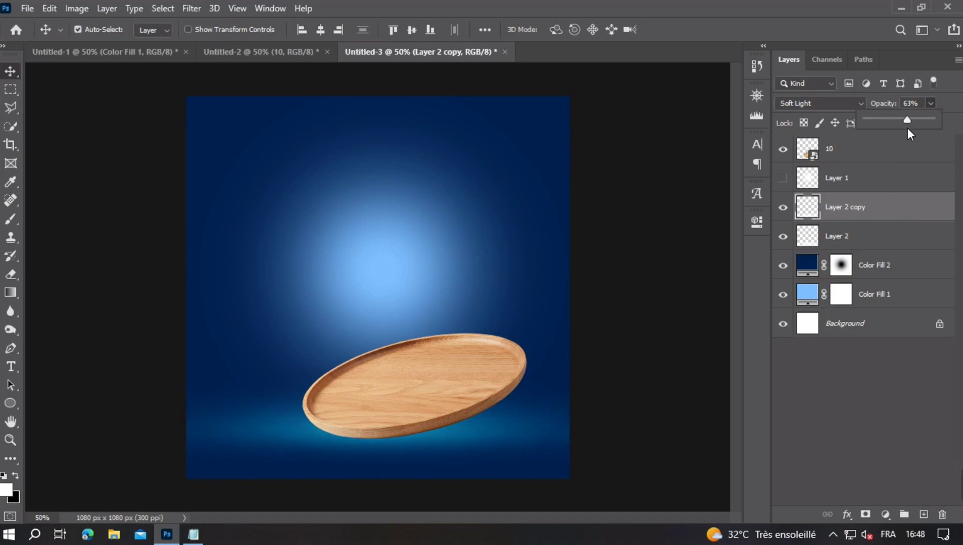
- Delete the floor glow copy and move the original floor glow slightly down
{"action": "left_click", "coordinate": [859, 207]}
{"action": "key", "text": "Delete"}
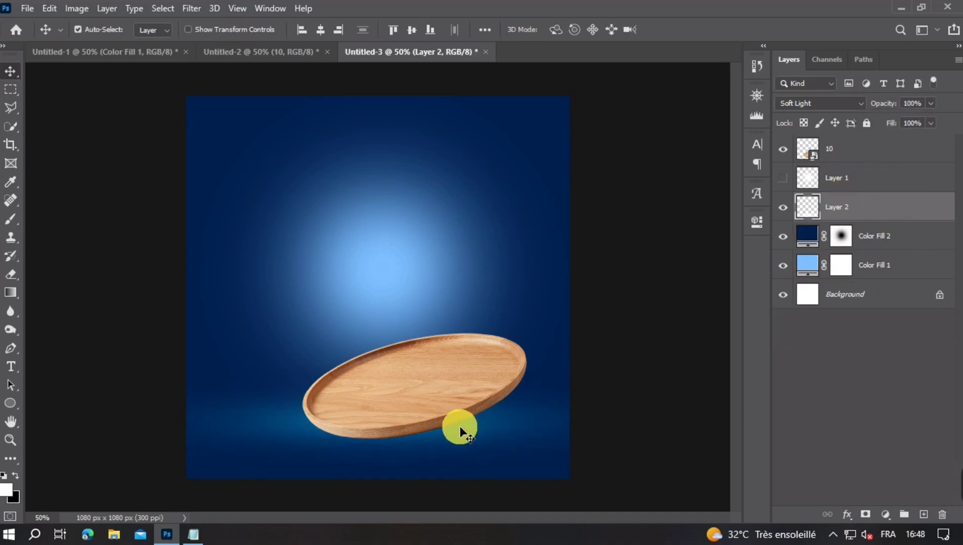
{"action": "left_click_drag", "start_coordinate": [478, 433], "coordinate": [477, 439]}
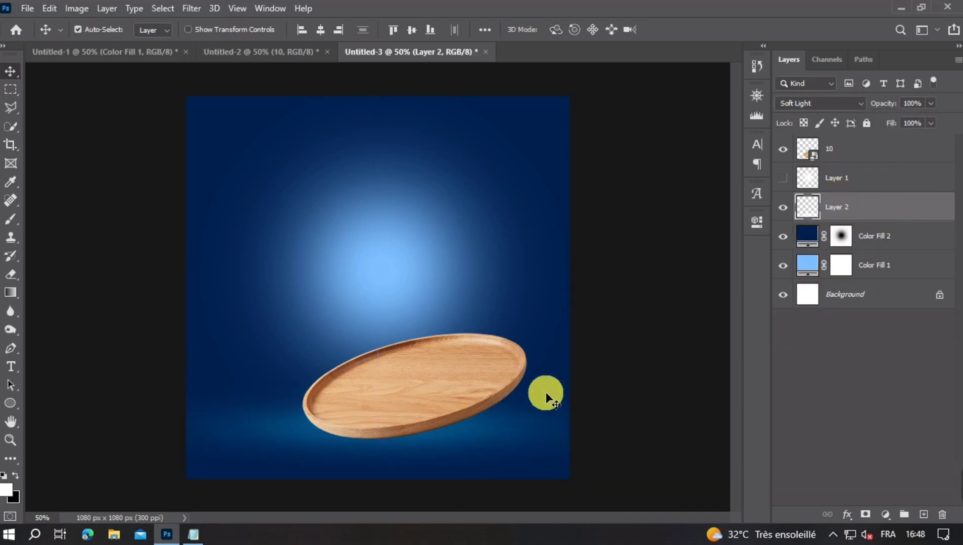
- Move the wooden tray slightly right and up, and scale it down to about 602 px wide
{"action": "mouse_move", "coordinate": [439, 387]}
{"action": "left_mouse_down"}
{"action": "mouse_move", "coordinate": [447, 353]}
{"action": "mouse_move", "coordinate": [453, 381]}
{"action": "left_mouse_up"}
{"action": "mouse_move", "coordinate": [451, 422]}
{"action": "left_mouse_down"}
{"action": "mouse_move", "coordinate": [451, 439]}
{"action": "mouse_move", "coordinate": [469, 450]}
{"action": "mouse_move", "coordinate": [457, 440]}
{"action": "left_mouse_up"}
{"action": "left_click", "coordinate": [469, 380]}
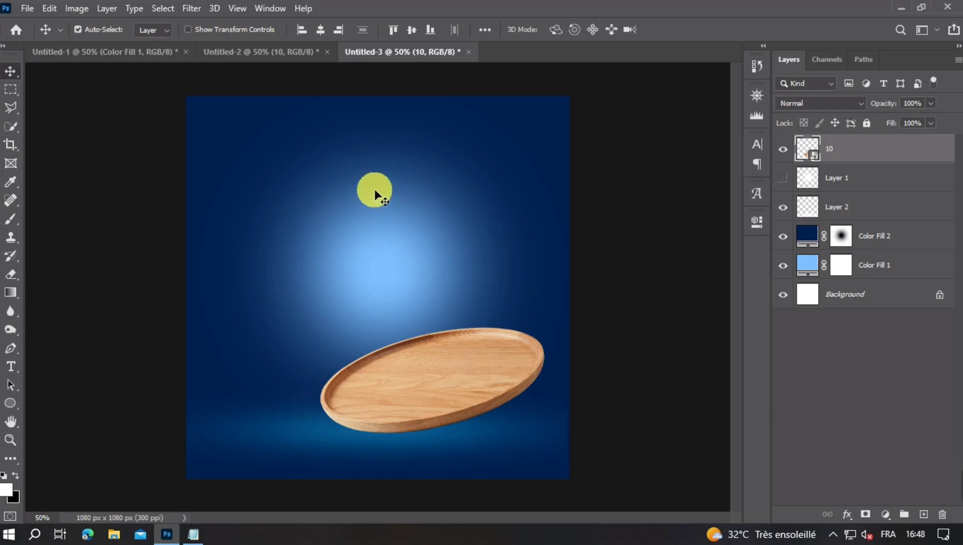
{"action": "key", "text": "ctrl+t"}
{"action": "left_click_drag", "start_coordinate": [543, 360], "coordinate": [532, 355]}
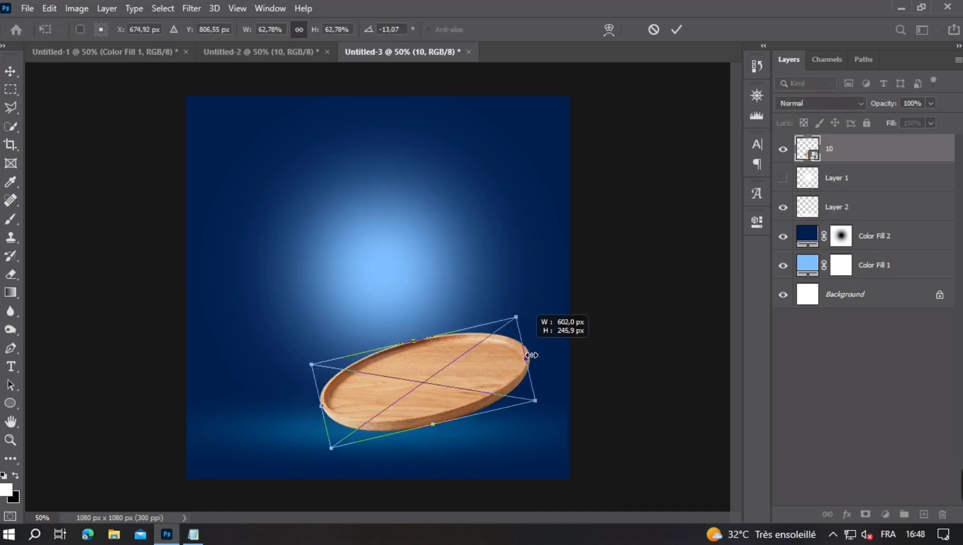
{"action": "key", "text": "Return"}
- Bring the tomato and ham canapé from Untitled-2 into Untitled-3, scaled to about 40% and tilted about 17° counter-clockwise on the tray
{"action": "left_click", "coordinate": [264, 52]}
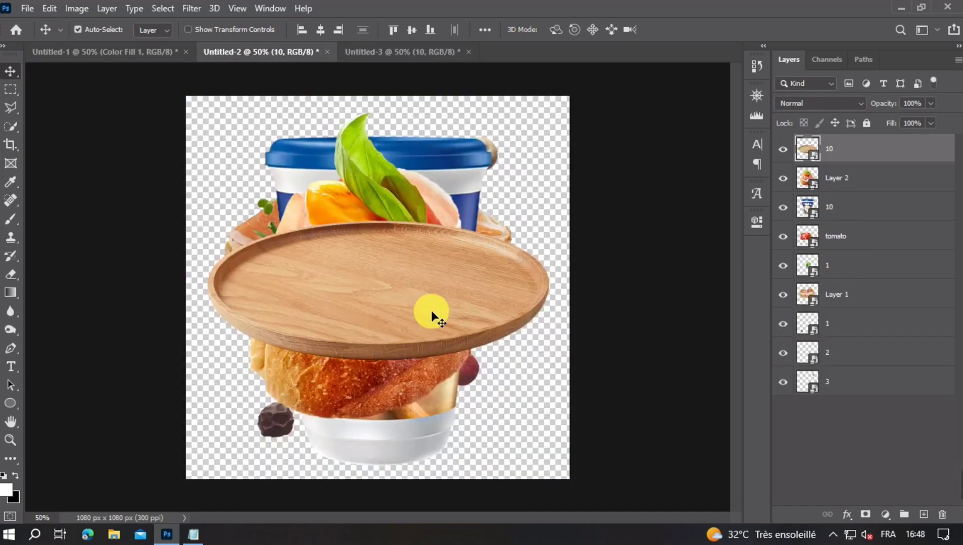
{"action": "left_click", "coordinate": [783, 151]}
{"action": "left_click_drag", "start_coordinate": [344, 280], "coordinate": [376, 256]}
{"action": "left_click_drag", "start_coordinate": [380, 68], "coordinate": [417, 326]}
{"action": "key", "text": "ctrl+t"}
{"action": "left_click_drag", "start_coordinate": [522, 280], "coordinate": [385, 257]}
{"action": "left_click_drag", "start_coordinate": [331, 292], "coordinate": [425, 334]}
{"action": "key", "text": "Return"}
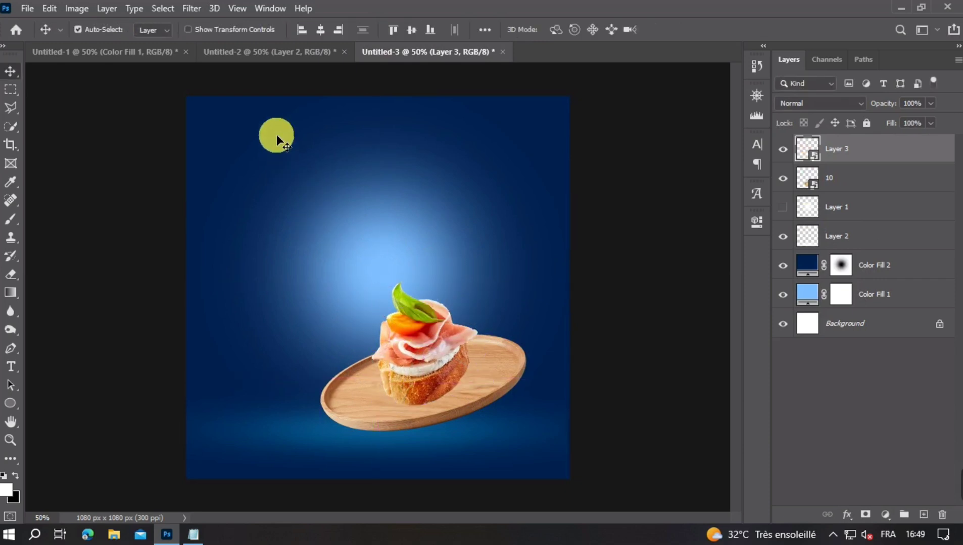
- Bring the wide ham canapé from Untitled-2 into Untitled-3, shrink it and place it behind the tomato canapé
{"action": "left_click", "coordinate": [261, 53]}
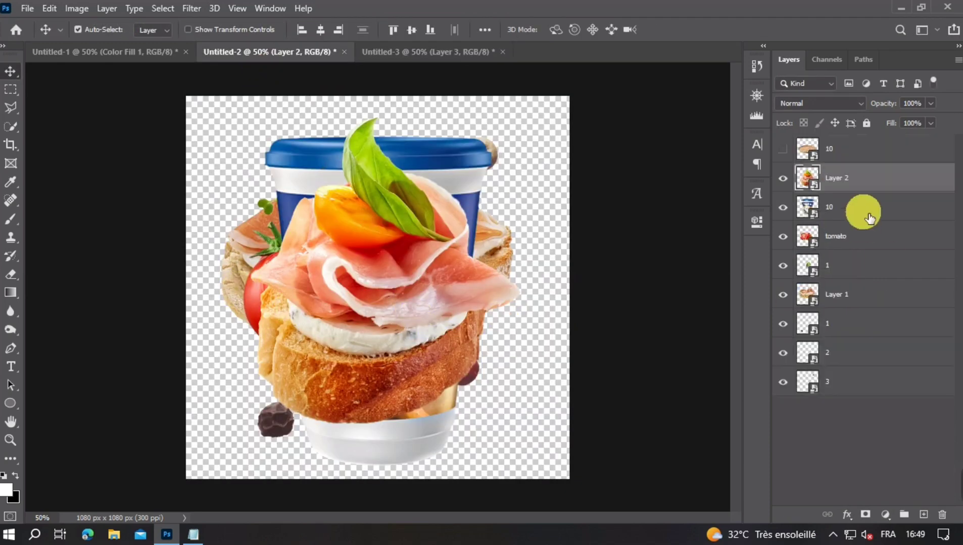
{"action": "left_click", "coordinate": [782, 178]}
{"action": "left_click_drag", "start_coordinate": [236, 266], "coordinate": [390, 315]}
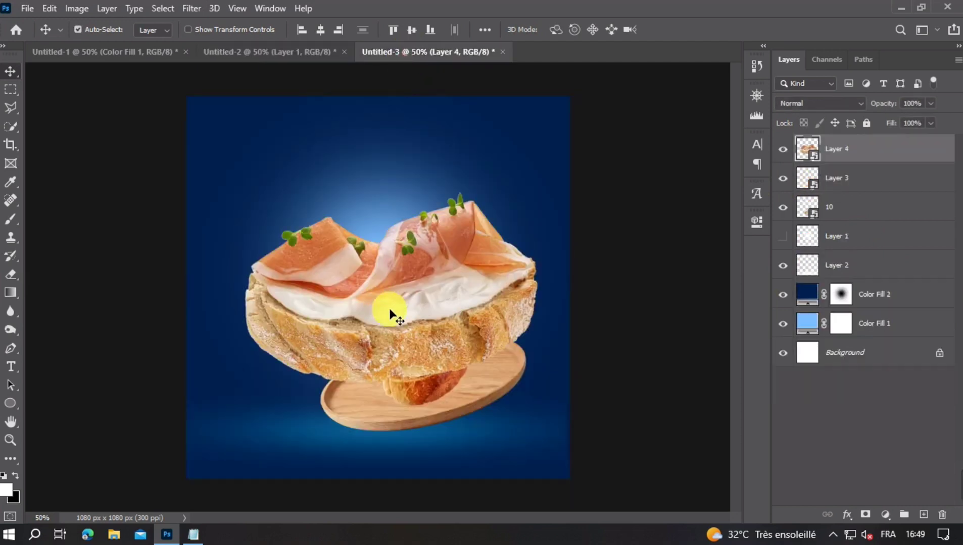
{"action": "key", "text": "ctrl+t"}
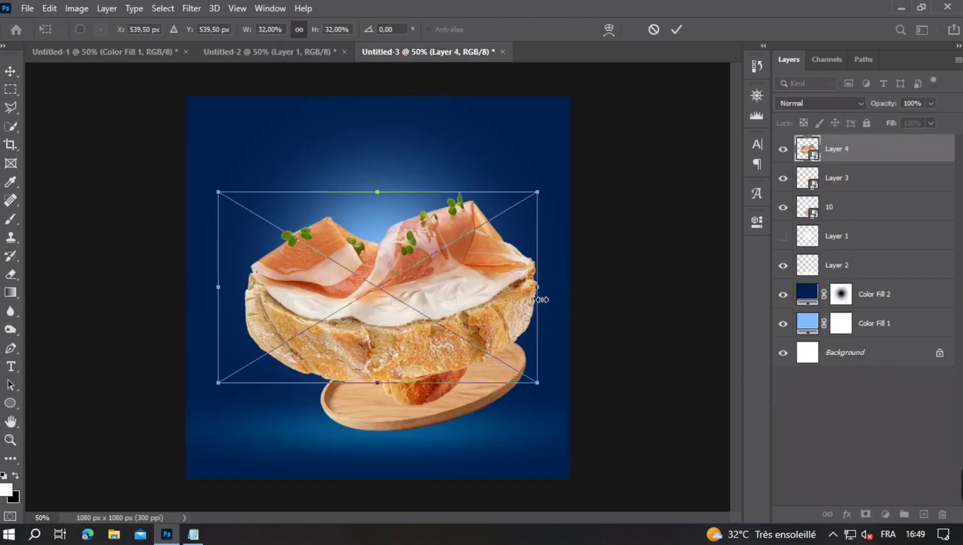
{"action": "left_click_drag", "start_coordinate": [542, 300], "coordinate": [400, 309]}
{"action": "left_click_drag", "start_coordinate": [337, 292], "coordinate": [452, 298]}
{"action": "left_click_drag", "start_coordinate": [864, 147], "coordinate": [868, 192]}
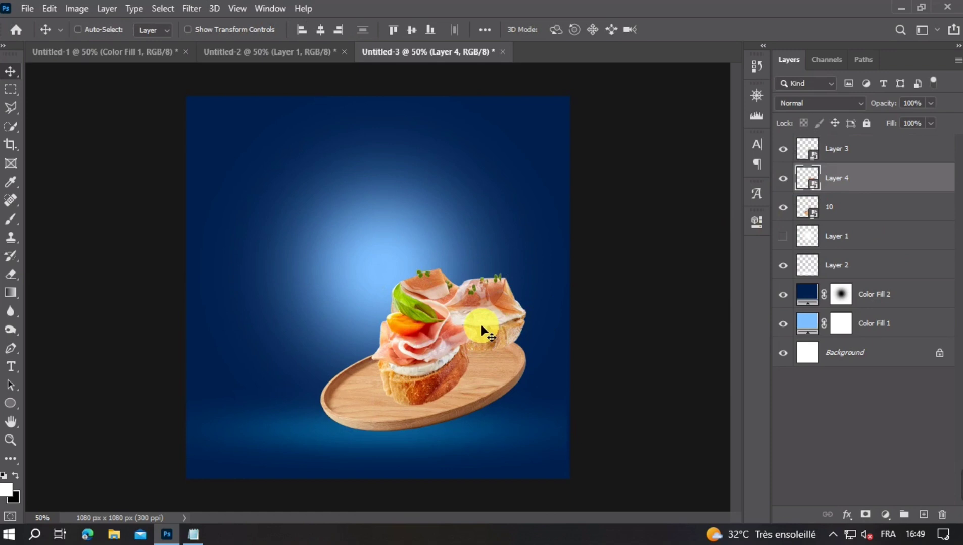
- Raise the rear ham canapé above the tray and scale it down slightly with Free Transform
{"action": "left_click_drag", "start_coordinate": [481, 324], "coordinate": [521, 308]}
{"action": "key", "text": "ctrl+t"}
{"action": "left_click_drag", "start_coordinate": [476, 286], "coordinate": [478, 289]}
{"action": "key", "text": "Return"}
- Enlarge the front tomato canapé slightly upward with Free Transform and apply the change
{"action": "left_click", "coordinate": [423, 355], "text": "ctrl"}
{"action": "key", "text": "ctrl+t"}
{"action": "left_click_drag", "start_coordinate": [434, 330], "coordinate": [433, 331]}
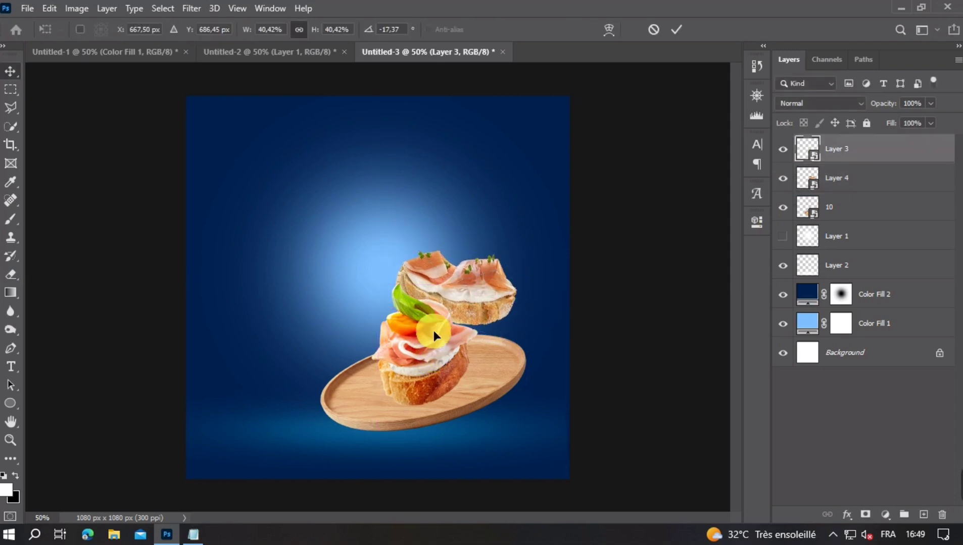
{"action": "left_click_drag", "start_coordinate": [458, 267], "coordinate": [458, 252]}
{"action": "double_click", "coordinate": [451, 290]}
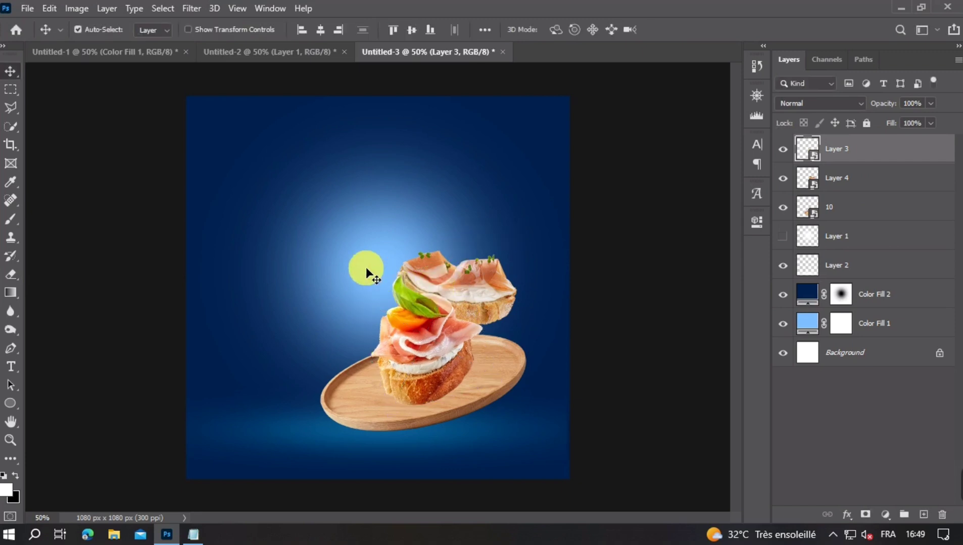
- Bring the Nestlé cup from Untitled-2 into Untitled-3, shrink it and tilt it counter-clockwise to the left of the canapés
{"action": "left_click", "coordinate": [277, 50]}
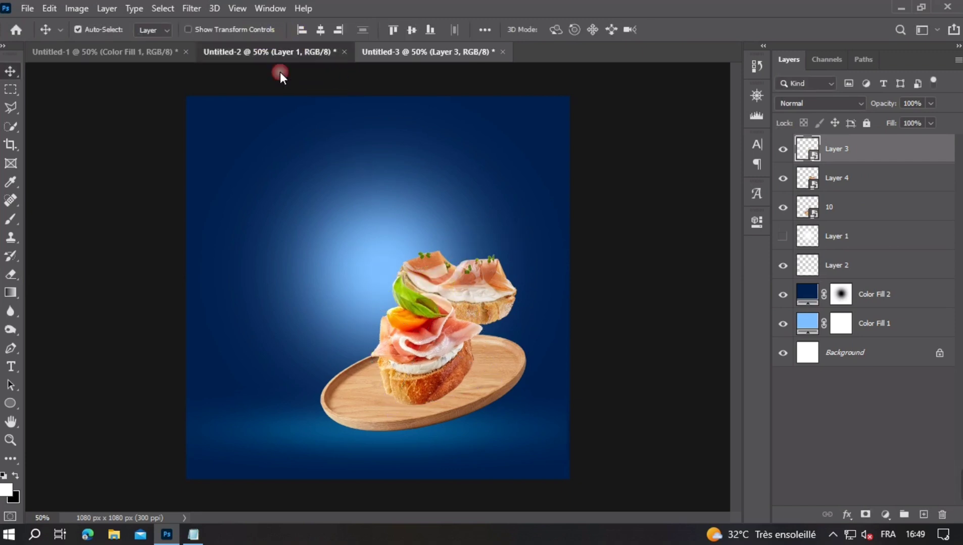
{"action": "left_click_drag", "start_coordinate": [353, 328], "coordinate": [359, 315]}
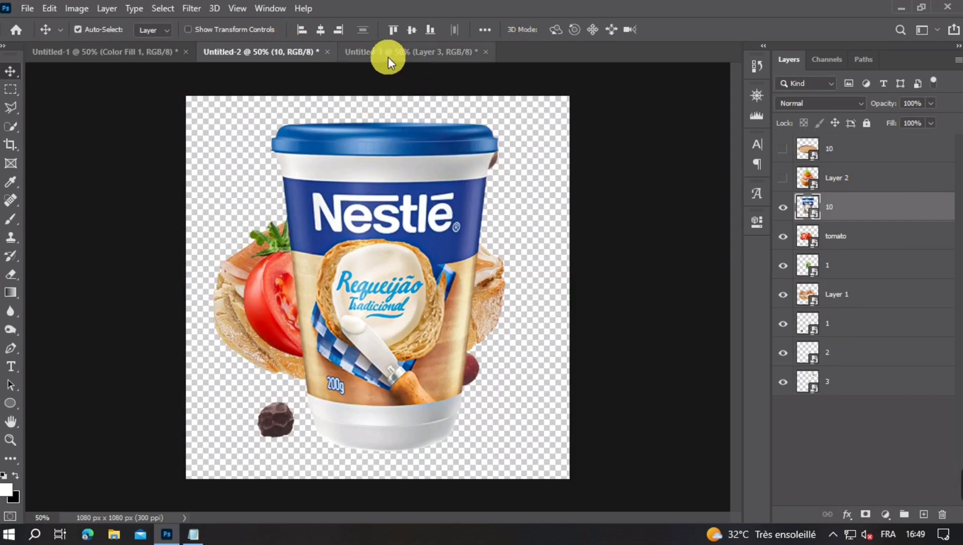
{"action": "left_click", "coordinate": [388, 53]}
{"action": "left_click_drag", "start_coordinate": [414, 272], "coordinate": [403, 288]}
{"action": "key", "text": "ctrl+t"}
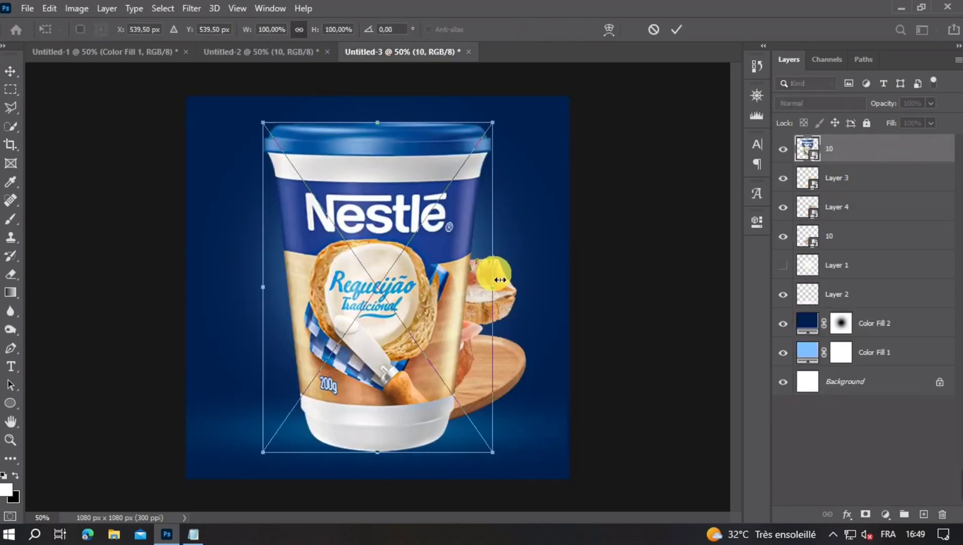
{"action": "left_click_drag", "start_coordinate": [521, 292], "coordinate": [423, 283]}
{"action": "left_click_drag", "start_coordinate": [448, 274], "coordinate": [371, 290]}
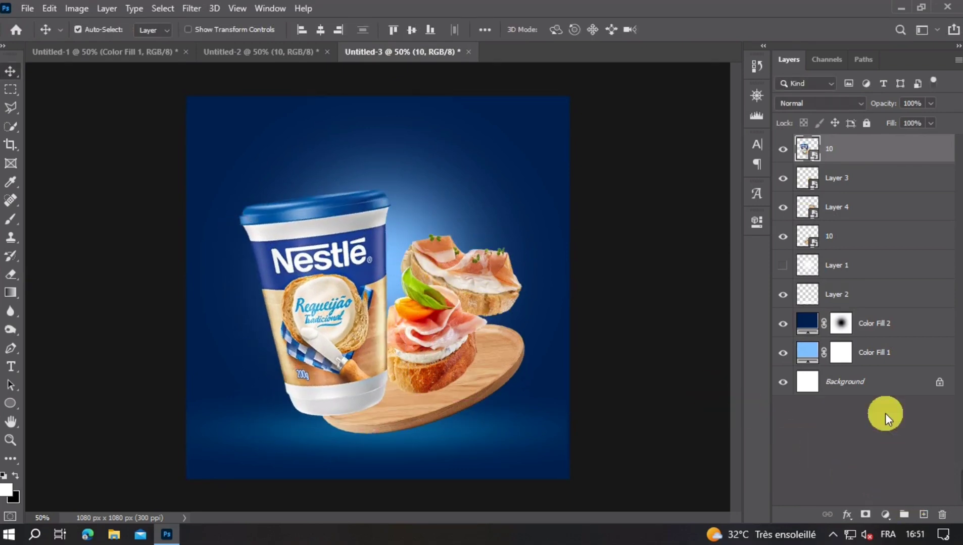
- Show the hidden Layer 1 glow, reposition it behind the products and set its opacity to 84%
{"action": "left_click", "coordinate": [866, 270]}
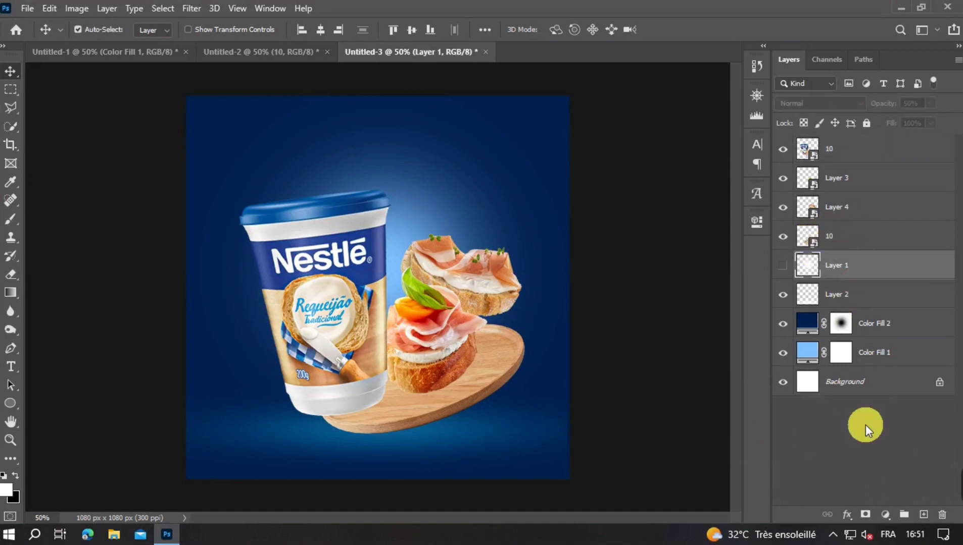
{"action": "left_click", "coordinate": [783, 267]}
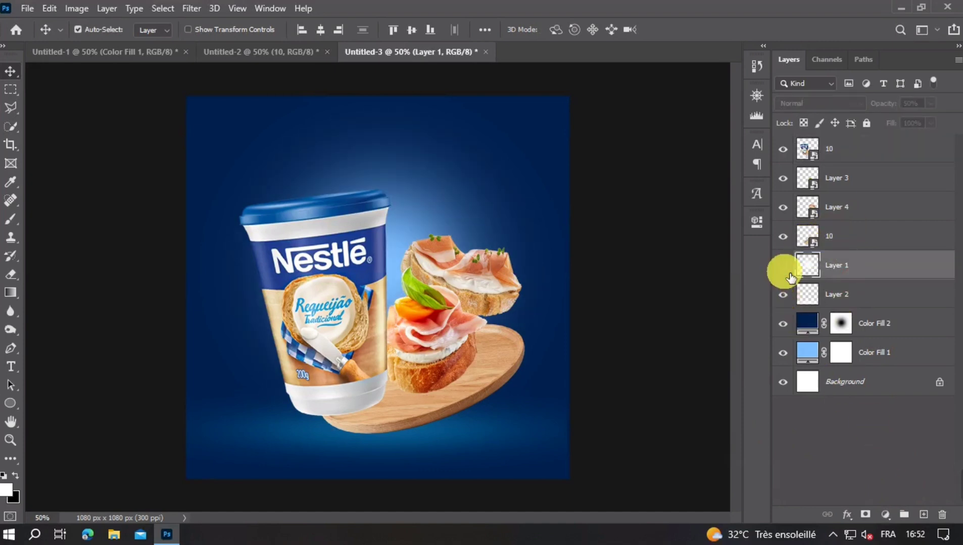
{"action": "left_click", "coordinate": [783, 266]}
{"action": "left_click_drag", "start_coordinate": [412, 229], "coordinate": [402, 277]}
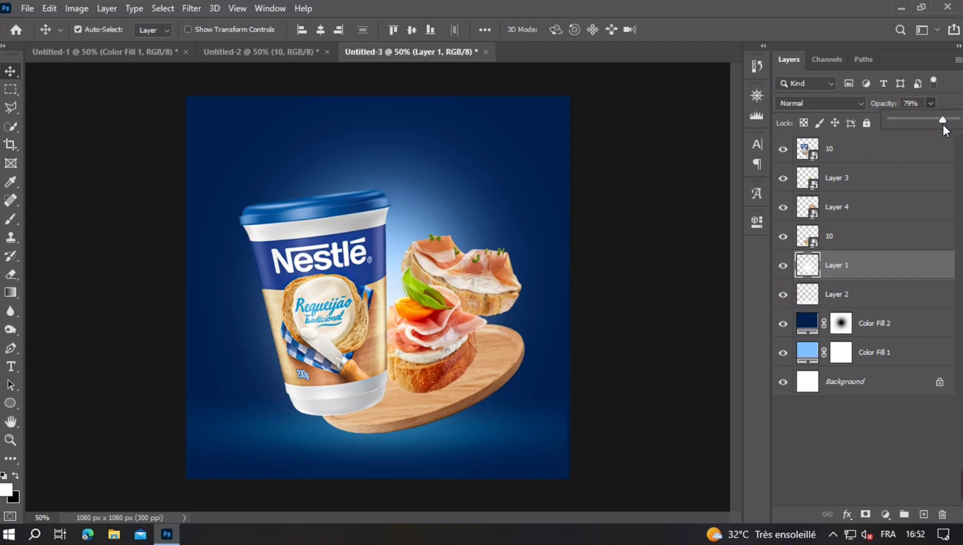
{"action": "left_click_drag", "start_coordinate": [943, 124], "coordinate": [945, 124]}
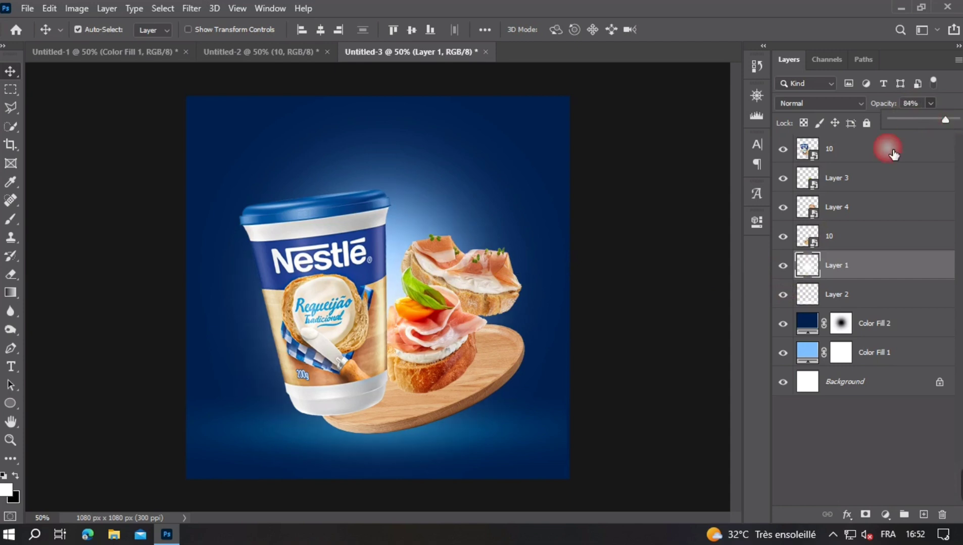
- Try painting extra white glow behind the cup on Layer 1 with a smaller soft round brush, and undo it
{"action": "left_click", "coordinate": [11, 219]}
{"action": "left_click", "coordinate": [90, 32]}
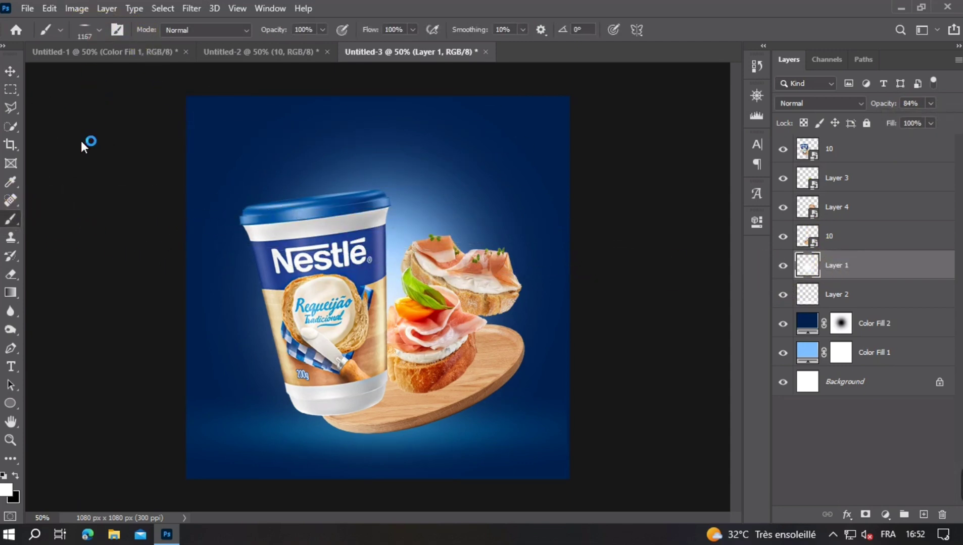
{"action": "double_click", "coordinate": [51, 143]}
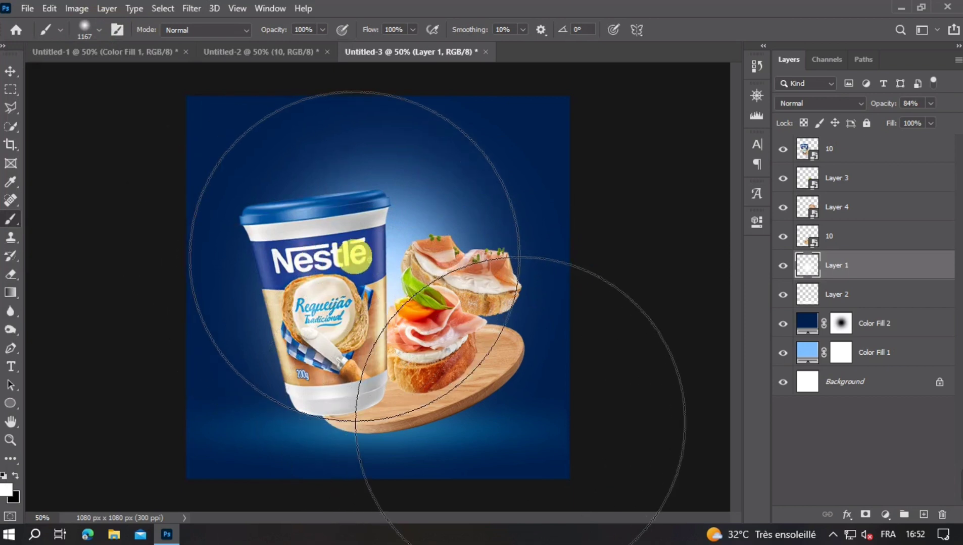
{"action": "left_click_drag", "start_coordinate": [356, 255], "coordinate": [216, 254]}
{"action": "mouse_move", "coordinate": [299, 275]}
{"action": "left_mouse_down"}
{"action": "mouse_move", "coordinate": [316, 276]}
{"action": "mouse_move", "coordinate": [313, 305]}
{"action": "mouse_move", "coordinate": [328, 312]}
{"action": "left_mouse_up"}
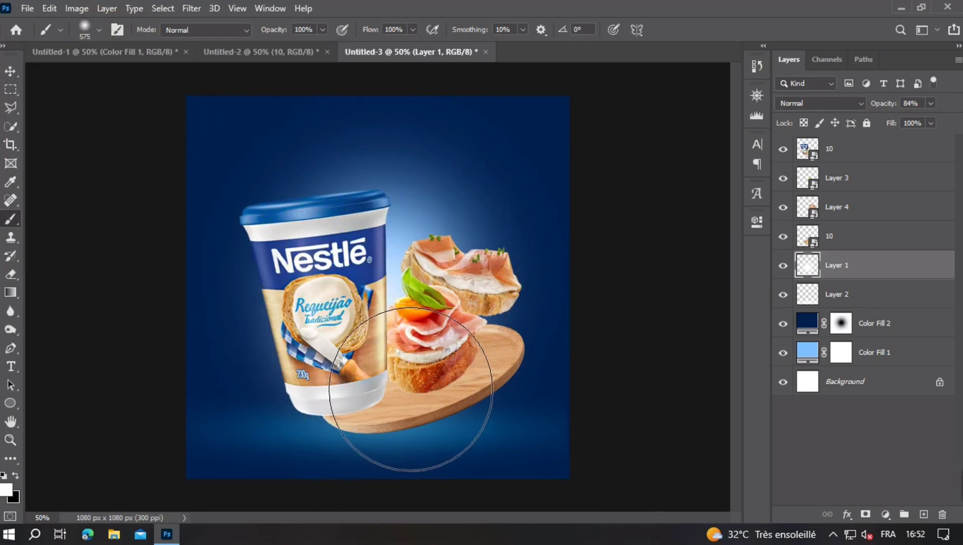
{"action": "left_click", "coordinate": [329, 308]}
{"action": "left_click_drag", "start_coordinate": [365, 282], "coordinate": [303, 302]}
{"action": "key", "text": "ctrl+z"}
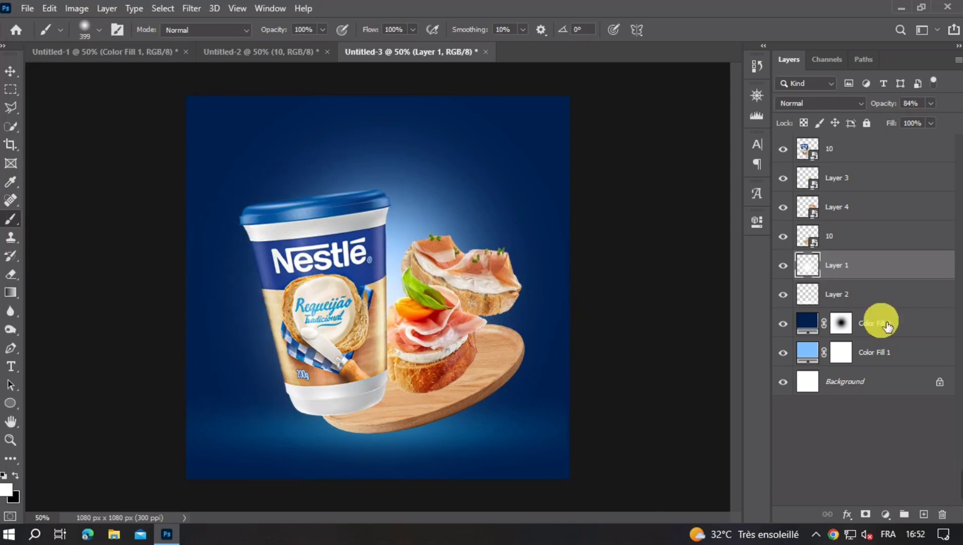
- Extend the blue glow behind the cup by painting on the Color Fill 2 mask, and delete Layer 1
{"action": "left_click", "coordinate": [844, 325]}
{"action": "left_click", "coordinate": [319, 306]}
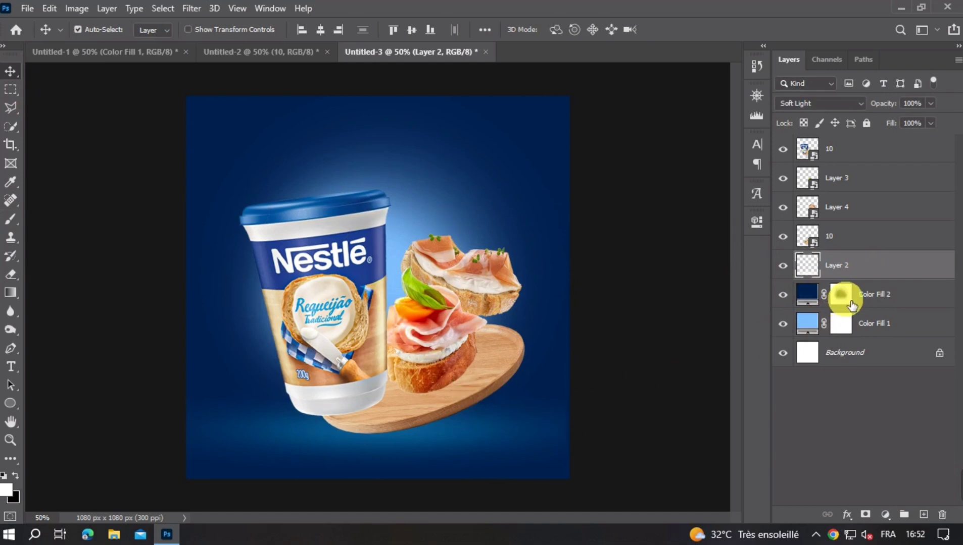
- On a new layer above the floor glow, paint a black shadow beneath the tray with a flattened soft brush
{"action": "left_click", "coordinate": [924, 515]}
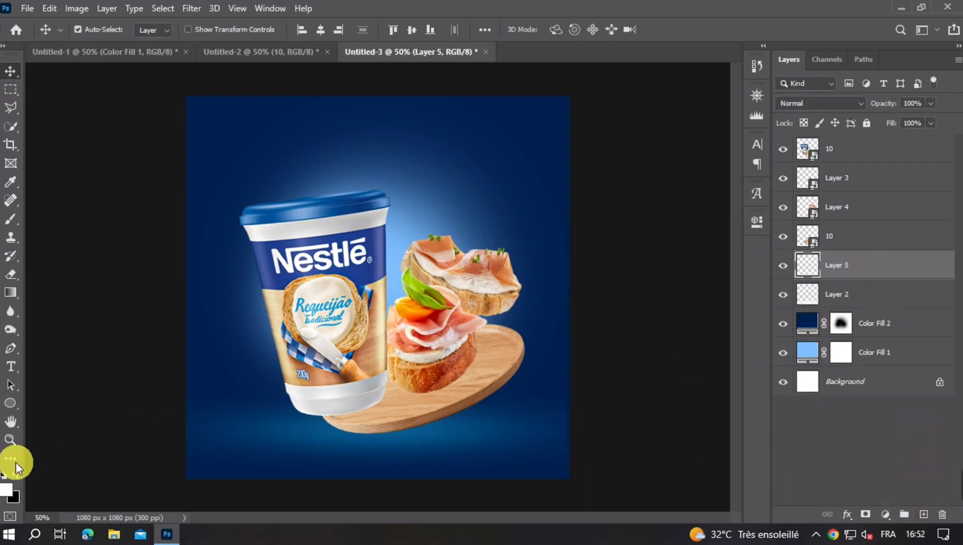
{"action": "left_click", "coordinate": [11, 220]}
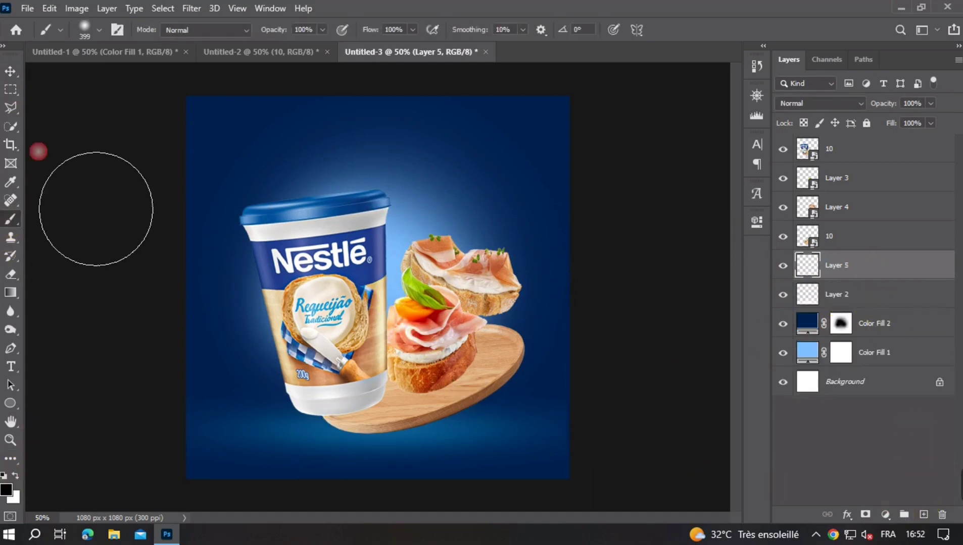
{"action": "left_click", "coordinate": [90, 31]}
{"action": "left_click", "coordinate": [377, 342]}
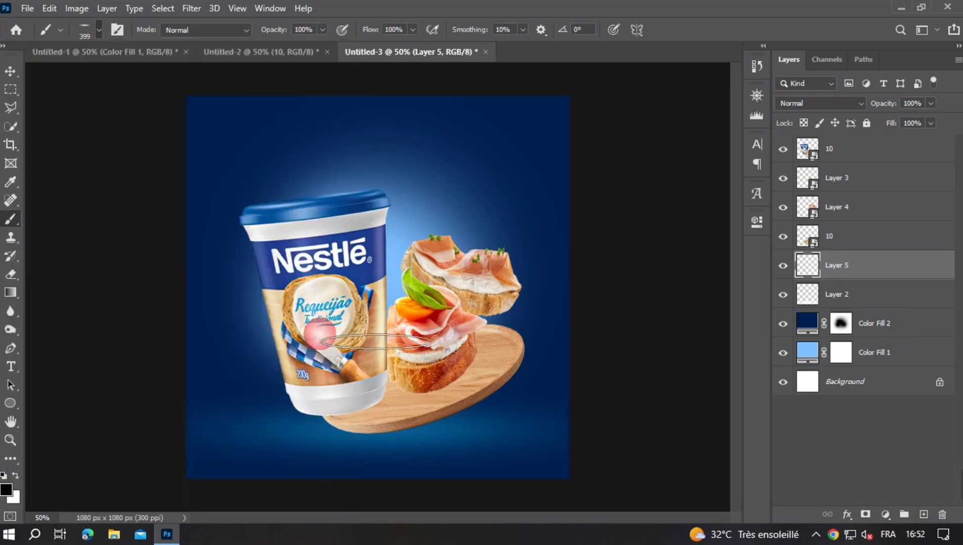
{"action": "mouse_move", "coordinate": [411, 456]}
{"action": "left_mouse_down"}
{"action": "mouse_move", "coordinate": [462, 456]}
{"action": "mouse_move", "coordinate": [454, 456]}
{"action": "left_mouse_up"}
{"action": "left_click", "coordinate": [422, 448]}
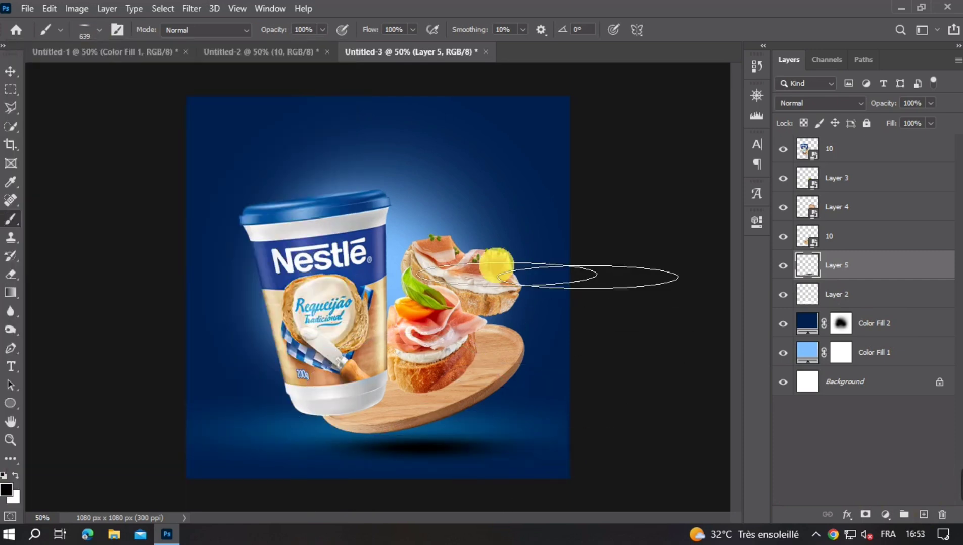
- Widen the floor shadow to about 1002 px and rotate it about 2.5° counter-clockwise to follow the tray
{"action": "left_click", "coordinate": [10, 71]}
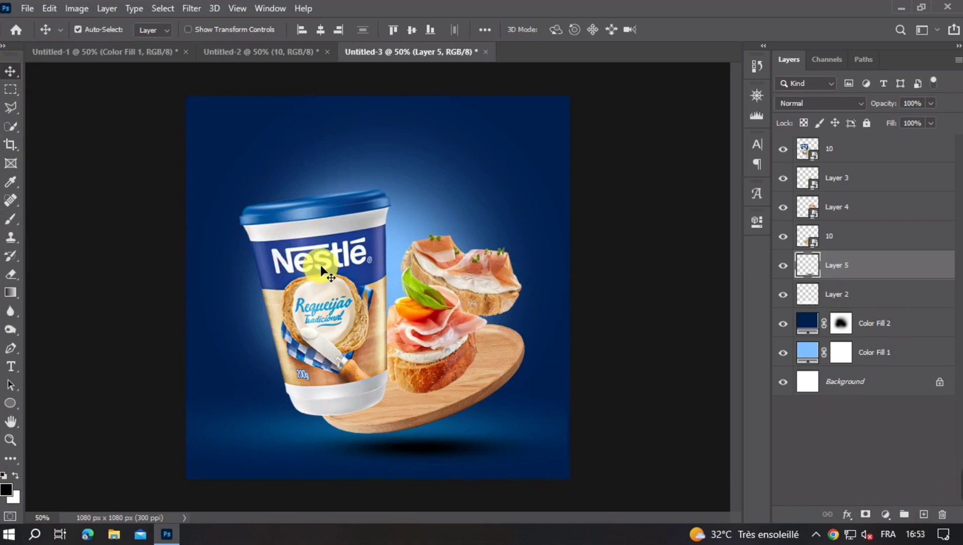
{"action": "key", "text": "ctrl+t"}
{"action": "left_click_drag", "start_coordinate": [235, 448], "coordinate": [211, 449]}
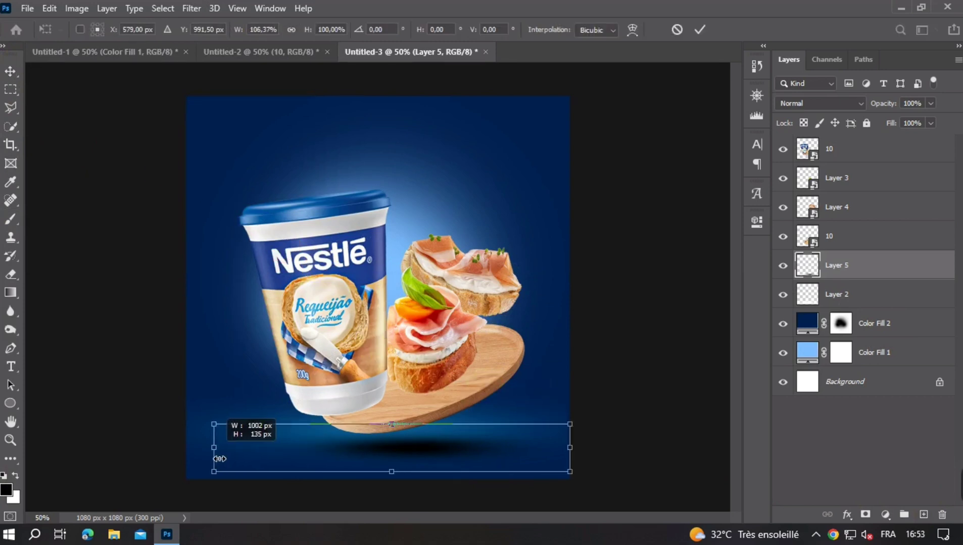
{"action": "mouse_move", "coordinate": [583, 455]}
{"action": "left_mouse_down"}
{"action": "mouse_move", "coordinate": [593, 455]}
{"action": "mouse_move", "coordinate": [588, 446]}
{"action": "left_mouse_up"}
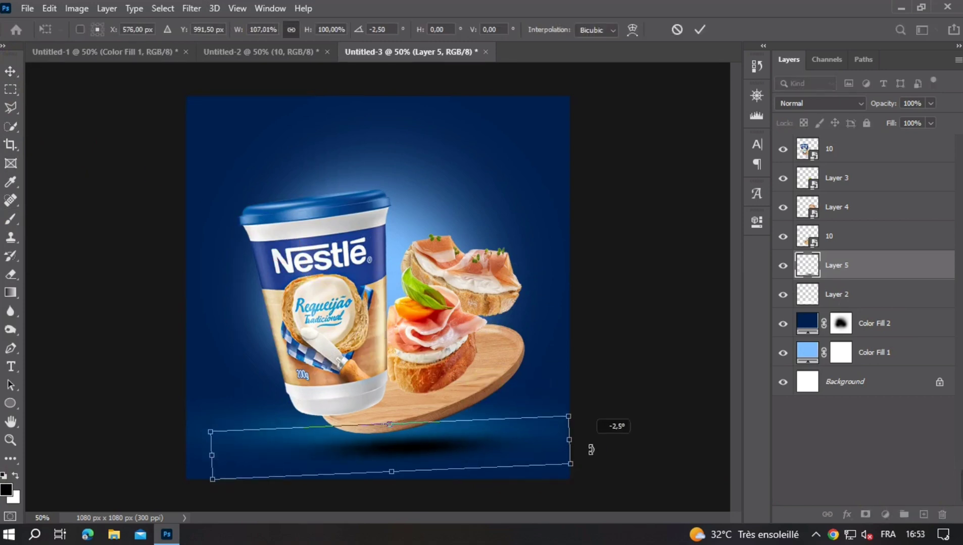
{"action": "double_click", "coordinate": [449, 451]}
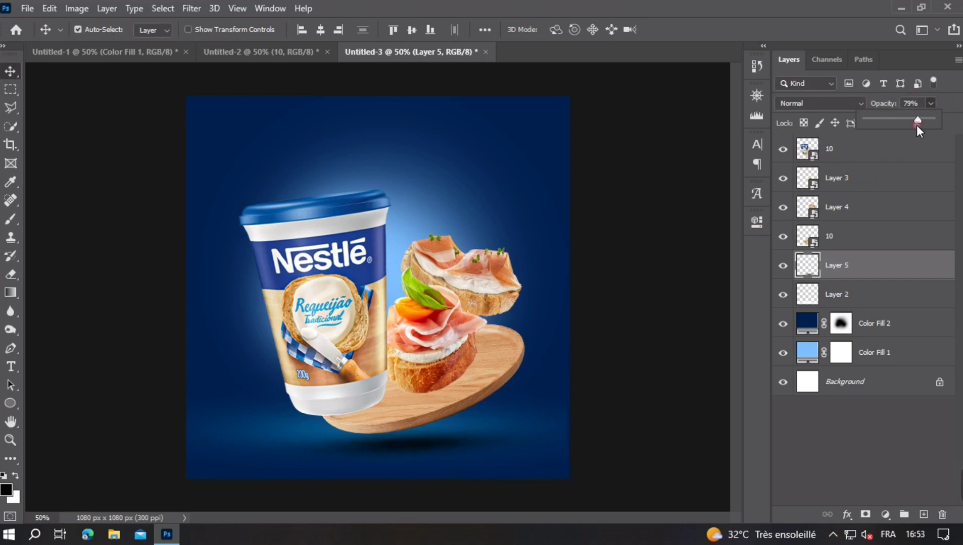
- Stretch the floor glow on Layer 2 horizontally past both side edges of the canvas
{"action": "left_click", "coordinate": [629, 302]}
{"action": "key", "text": "ctrl+minus"}
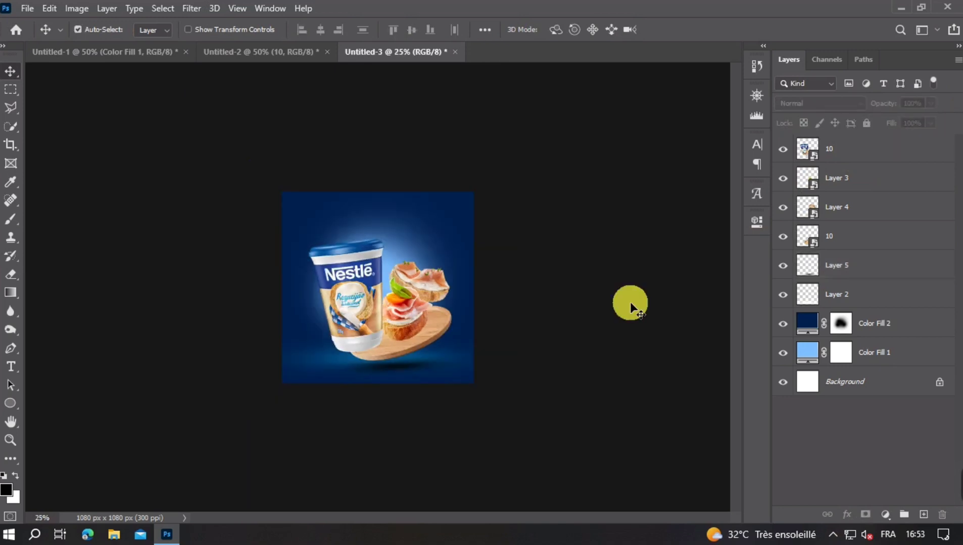
{"action": "key", "text": "ctrl+plus"}
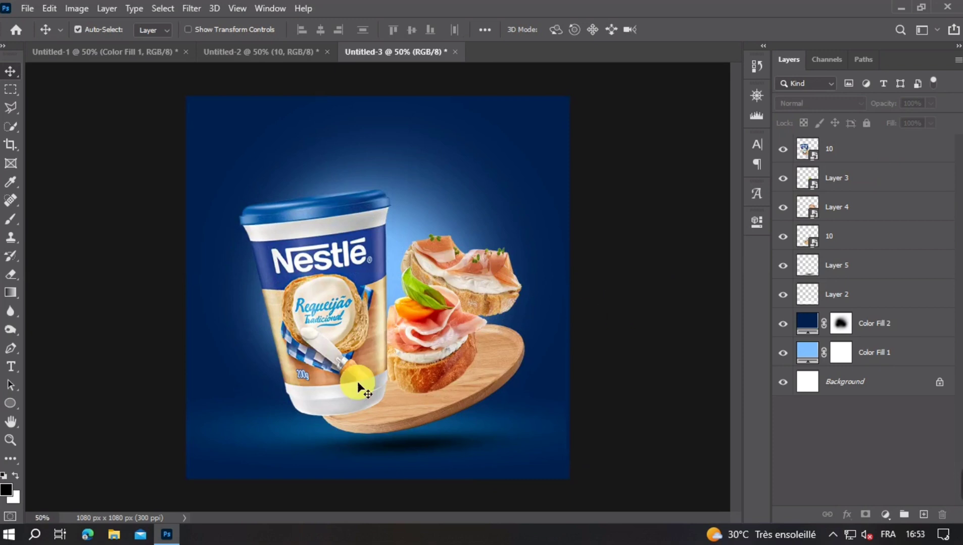
{"action": "left_click", "coordinate": [296, 433]}
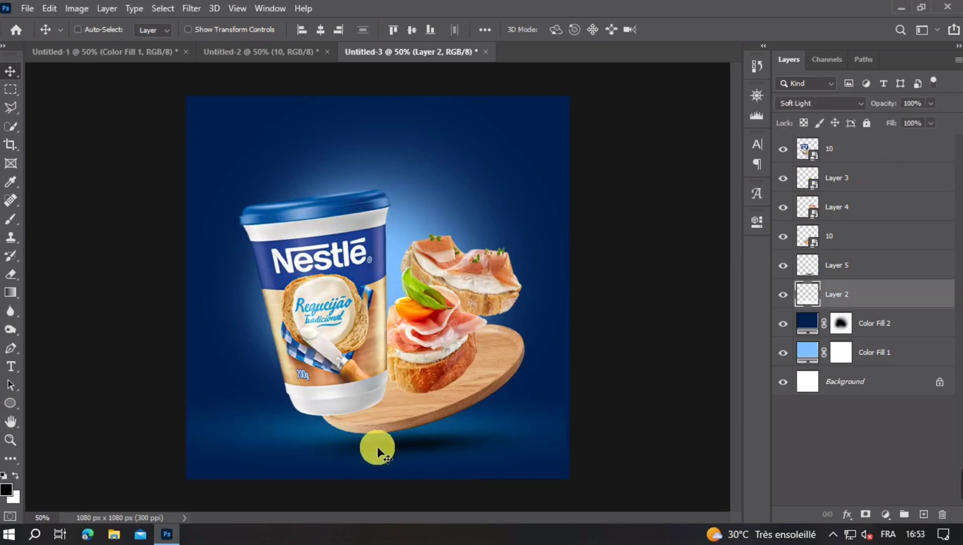
{"action": "key", "text": "ctrl+t"}
{"action": "left_click_drag", "start_coordinate": [573, 435], "coordinate": [577, 435]}
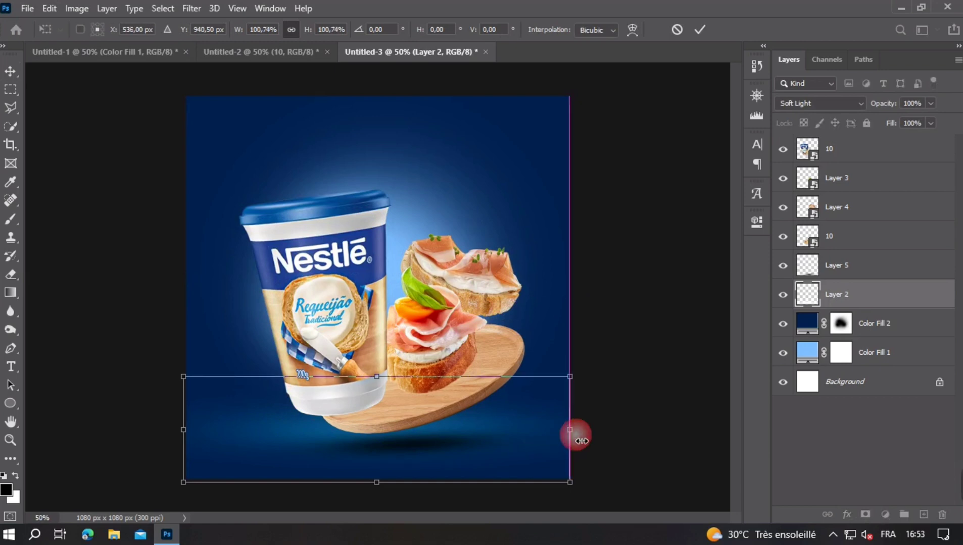
{"action": "left_click_drag", "start_coordinate": [188, 437], "coordinate": [190, 432]}
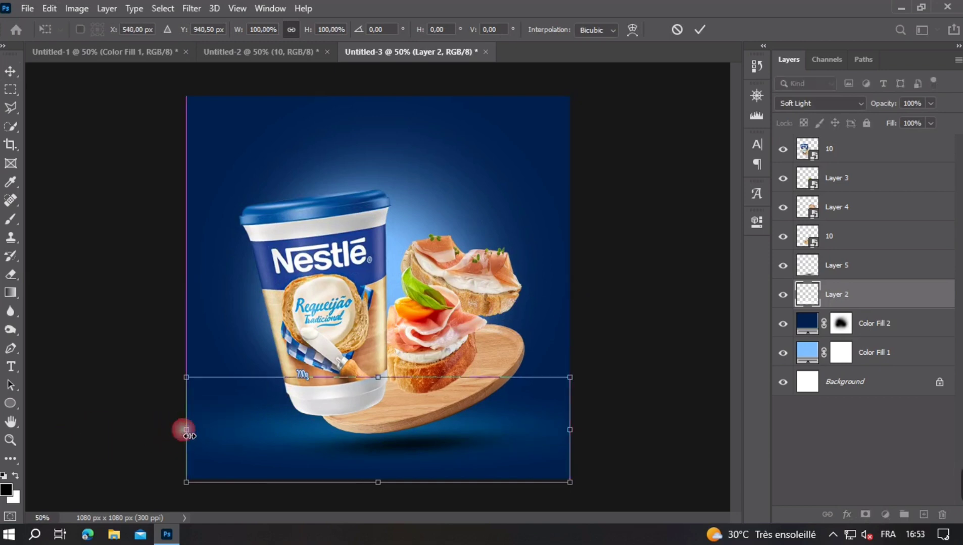
{"action": "left_click_drag", "start_coordinate": [520, 432], "coordinate": [601, 436]}
{"action": "left_click_drag", "start_coordinate": [194, 435], "coordinate": [159, 435]}
{"action": "key", "text": "Return"}
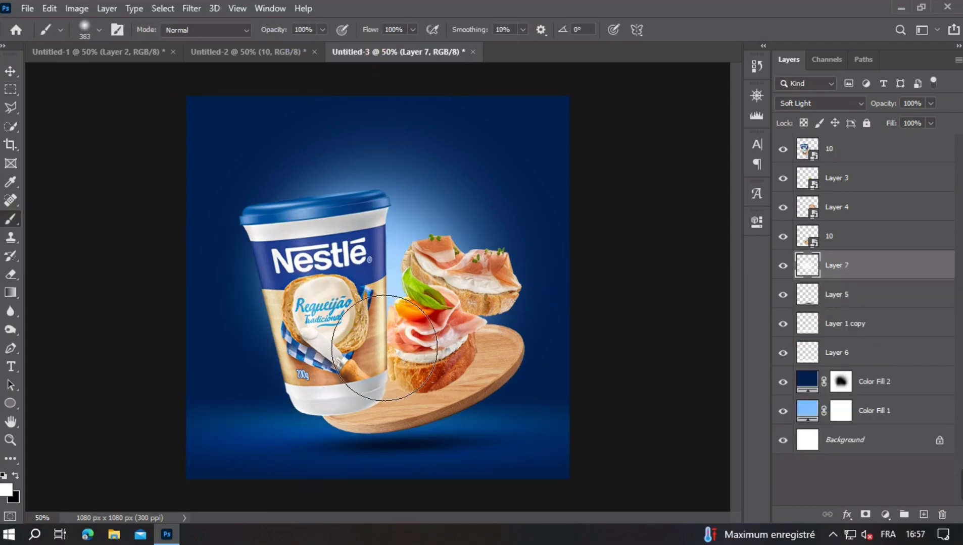
- Touch up the soft-light glow on Layer 7 around the cup and tray with a 475 px soft white brush
{"action": "left_click_drag", "start_coordinate": [306, 326], "coordinate": [323, 327]}
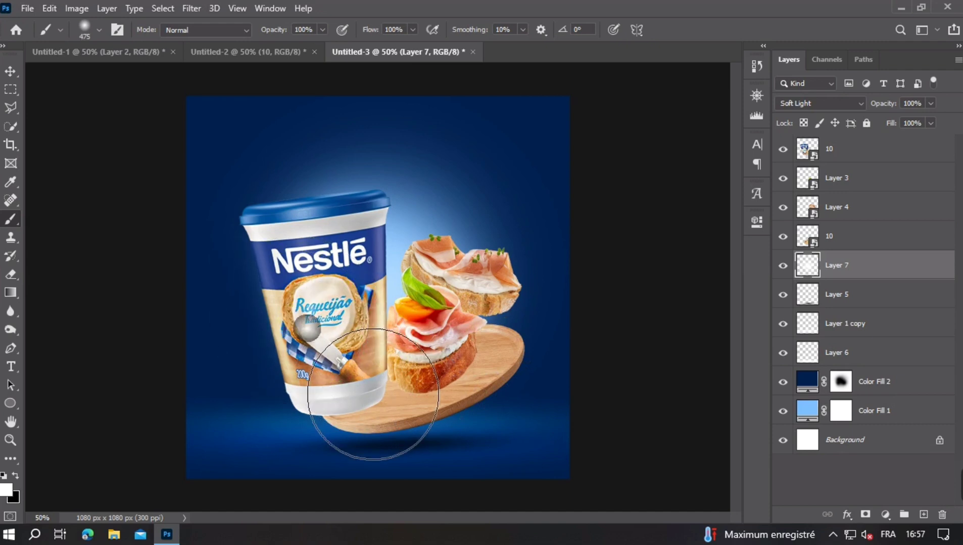
{"action": "left_click", "coordinate": [309, 329]}
{"action": "scroll", "coordinate": [436, 346], "scroll_direction": "down", "scroll_amount": 2}
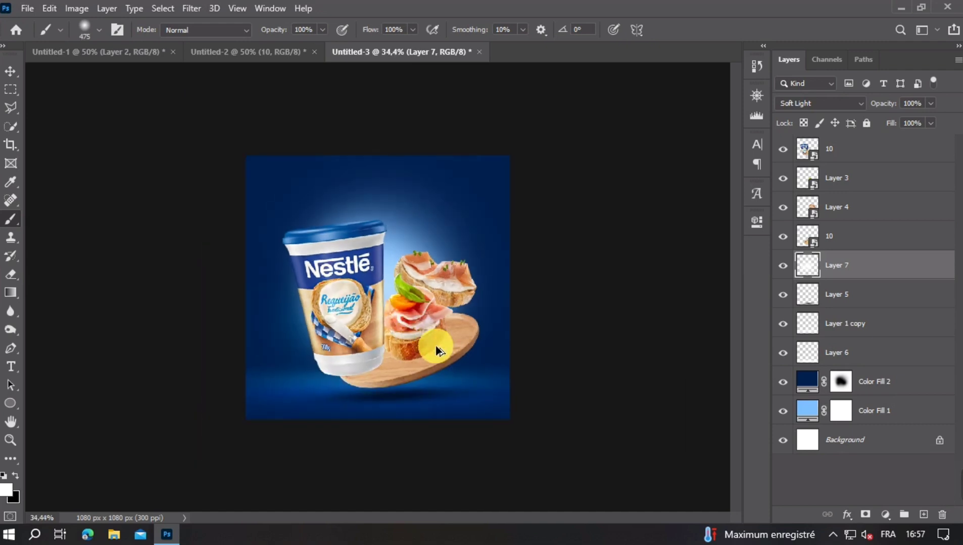
{"action": "scroll", "coordinate": [412, 311], "scroll_direction": "up", "scroll_amount": 2}
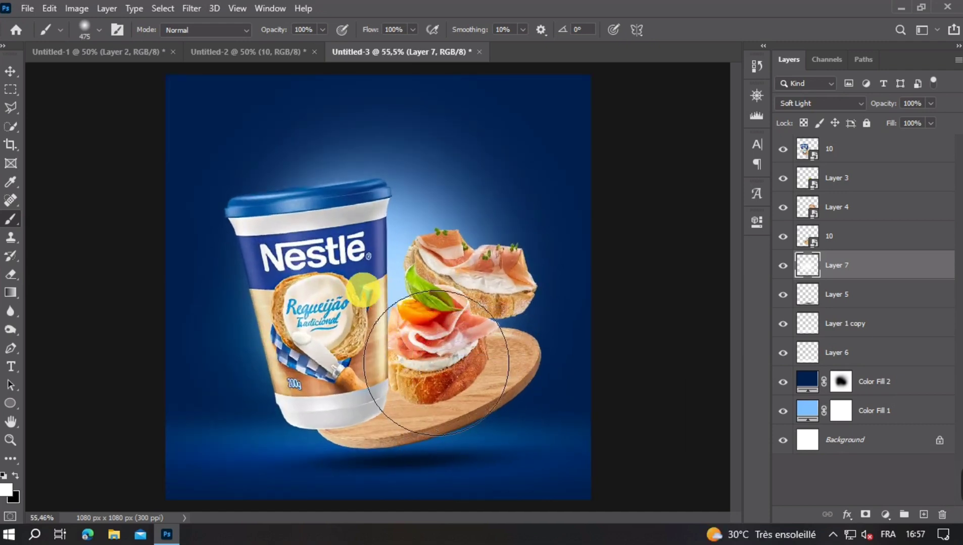
{"action": "scroll", "coordinate": [410, 286], "scroll_direction": "down", "scroll_amount": 2}
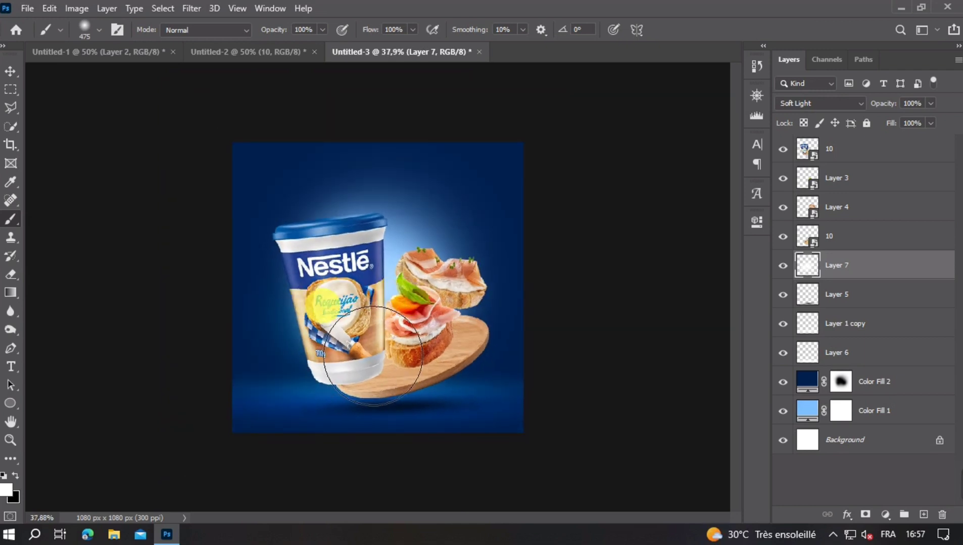
{"action": "scroll", "coordinate": [384, 315], "scroll_direction": "up", "scroll_amount": 2}
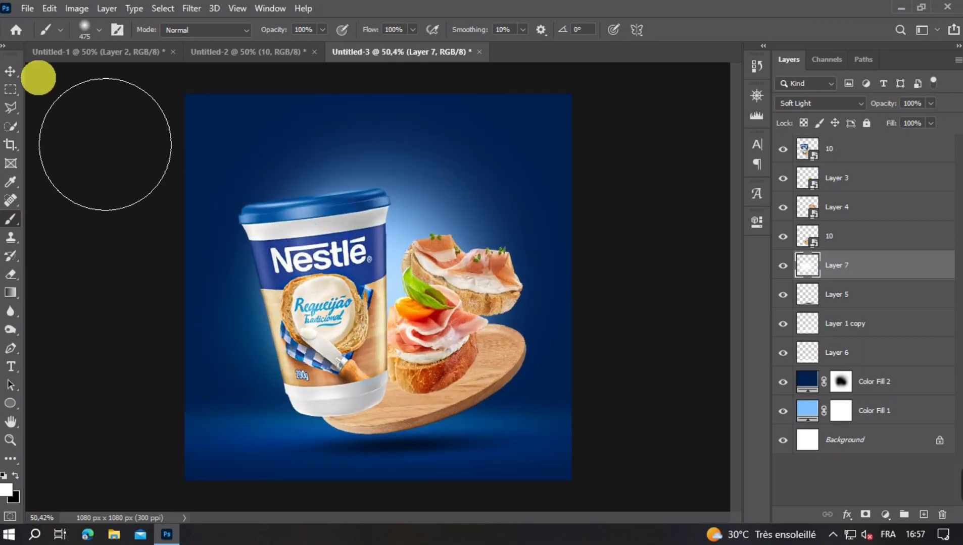
{"action": "left_click", "coordinate": [14, 78]}
{"action": "key", "text": "ctrl+minus"}
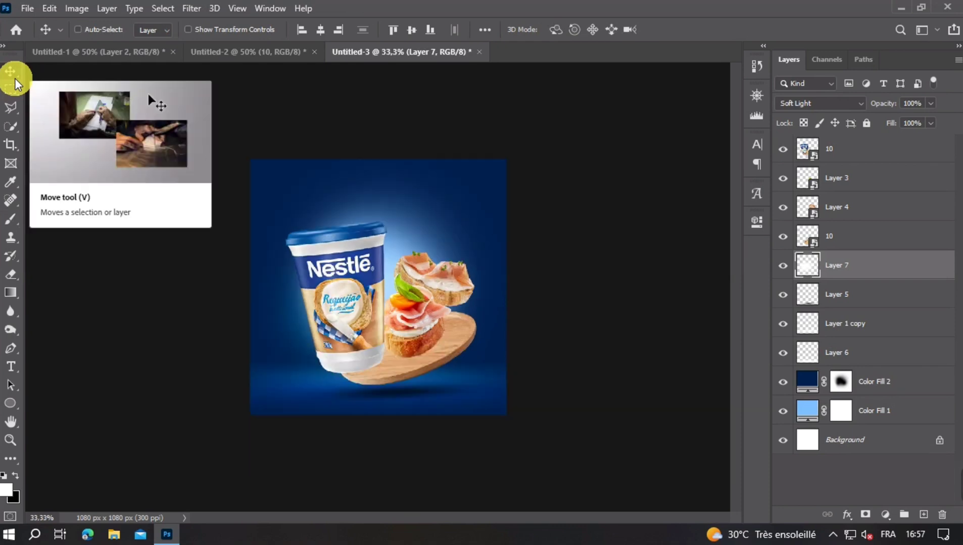
{"action": "key", "text": "ctrl+plus"}
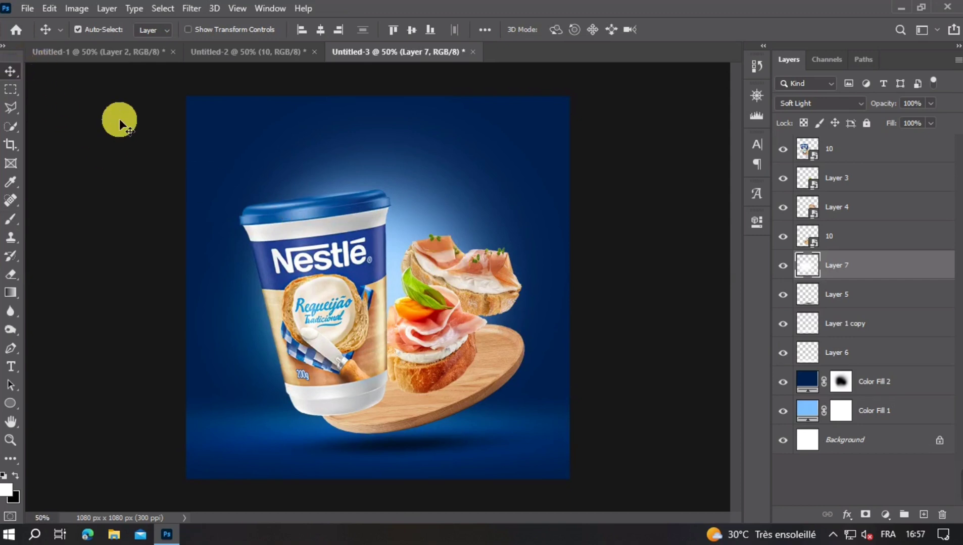
- Add a Levels adjustment clipped to the wooden tray layer and lower its white output level to 43
{"action": "left_click", "coordinate": [496, 367]}
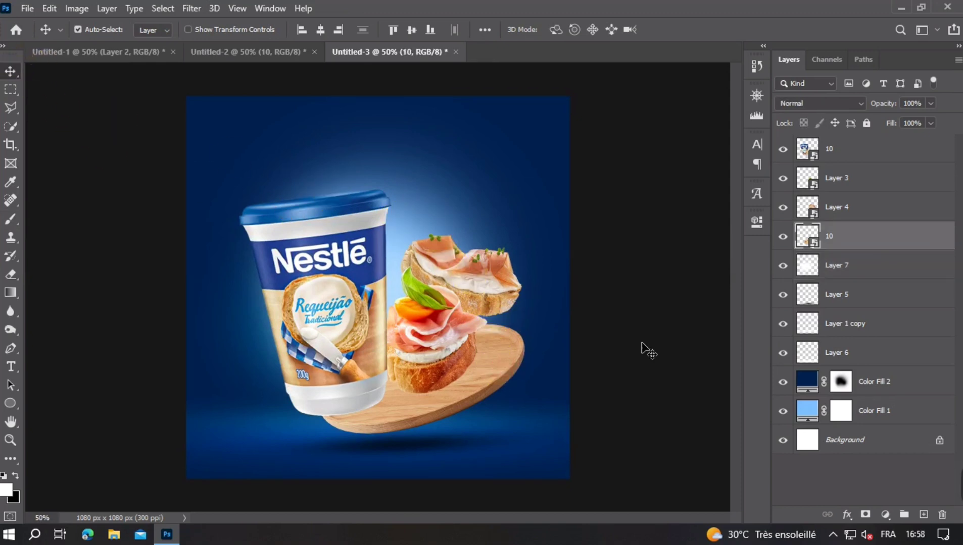
{"action": "left_click", "coordinate": [783, 237]}
{"action": "left_click", "coordinate": [783, 237]}
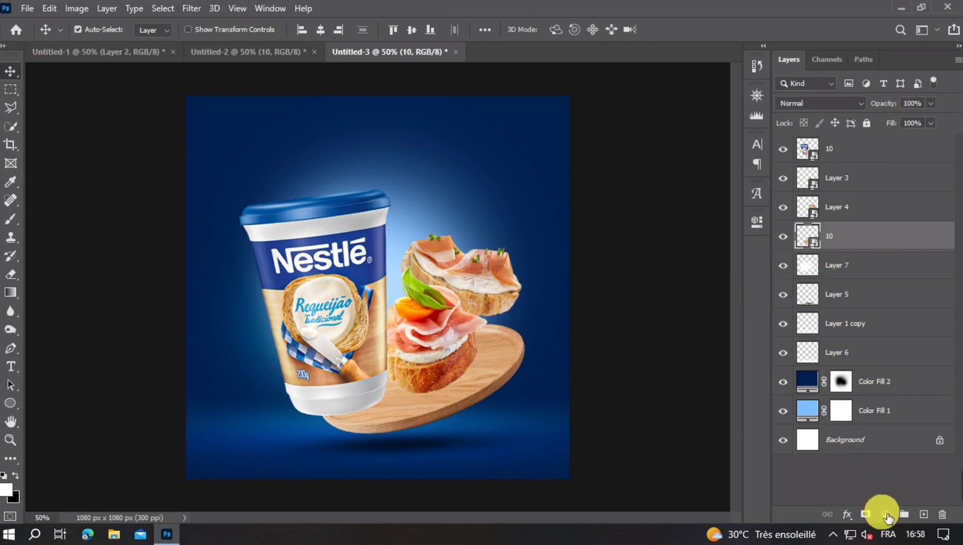
{"action": "left_click", "coordinate": [886, 515]}
{"action": "left_click", "coordinate": [881, 321]}
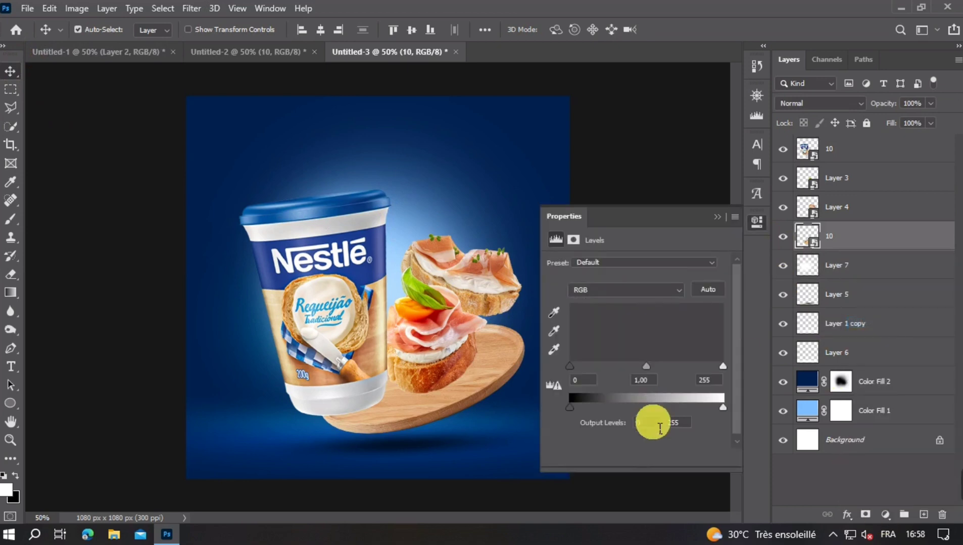
{"action": "left_click", "coordinate": [634, 458]}
{"action": "left_click_drag", "start_coordinate": [722, 407], "coordinate": [595, 407]}
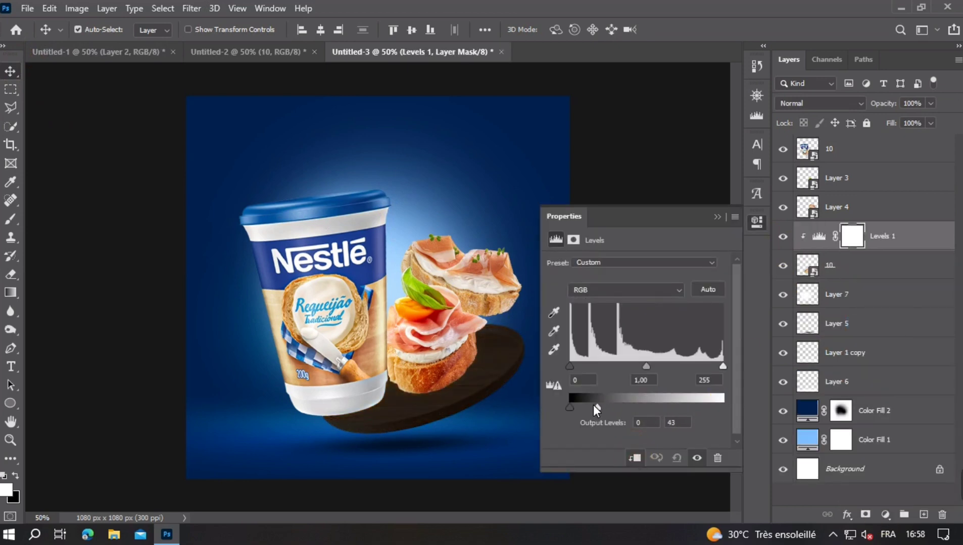
{"action": "left_click", "coordinate": [683, 251]}
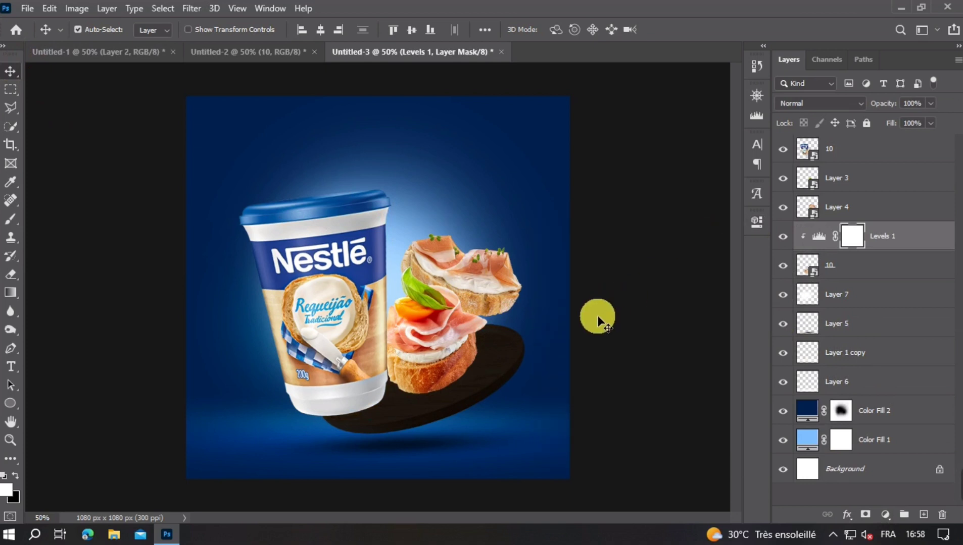
- Invert the Levels 1 mask and paint white along the tray's lower-right edge with the 475 px soft brush to darken it
{"action": "key", "text": "ctrl+i"}
{"action": "left_click", "coordinate": [11, 218]}
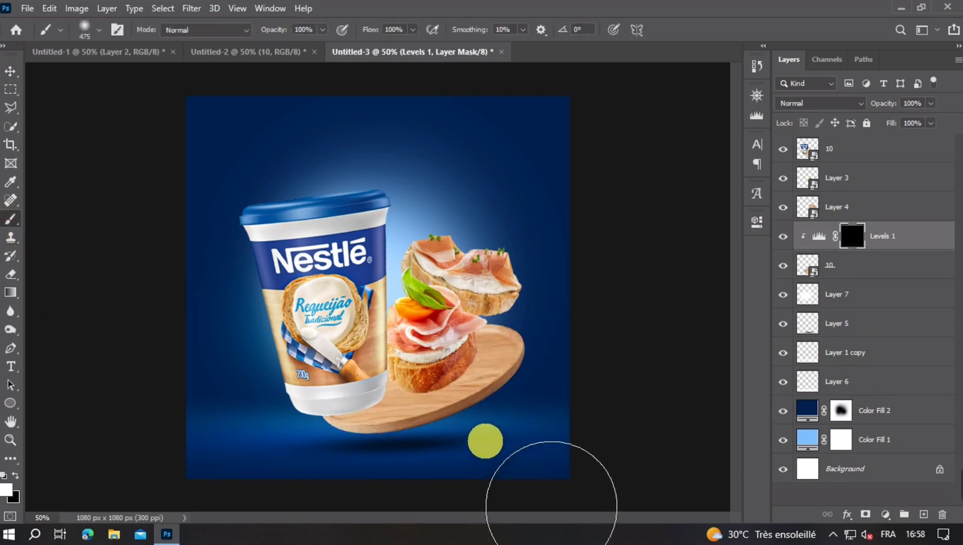
{"action": "mouse_move", "coordinate": [584, 408]}
{"action": "left_mouse_down"}
{"action": "mouse_move", "coordinate": [555, 452]}
{"action": "mouse_move", "coordinate": [529, 438]}
{"action": "left_mouse_up"}
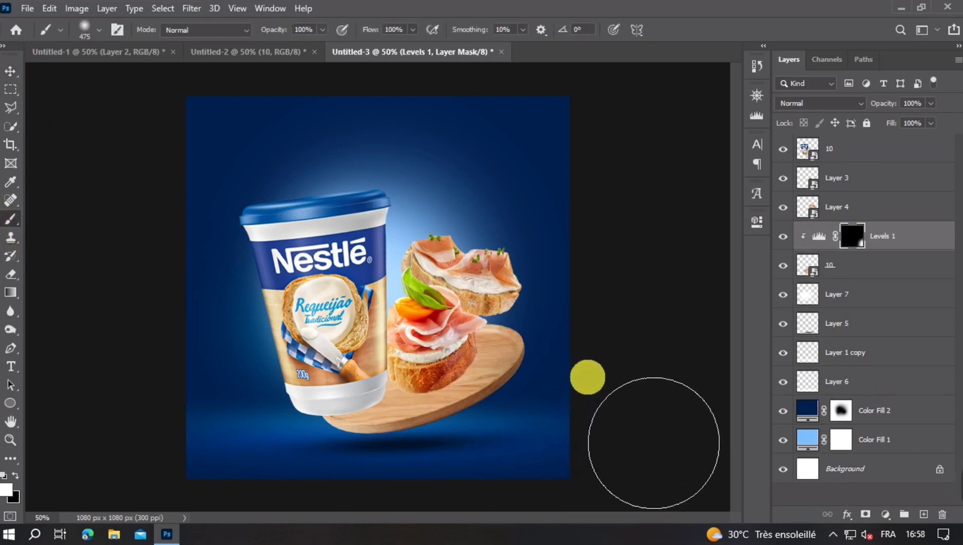
{"action": "left_click_drag", "start_coordinate": [588, 378], "coordinate": [592, 311]}
{"action": "left_click_drag", "start_coordinate": [593, 421], "coordinate": [443, 502]}
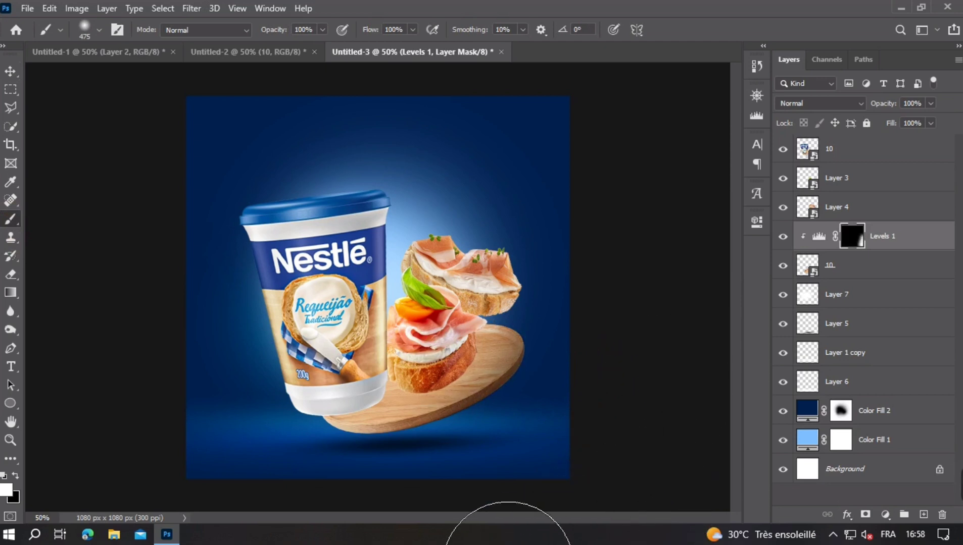
- Try extending the dark shading along the tray's underside with the 475 px brush, and undo the stroke
{"action": "scroll", "coordinate": [463, 401], "scroll_direction": "down", "scroll_amount": 2}
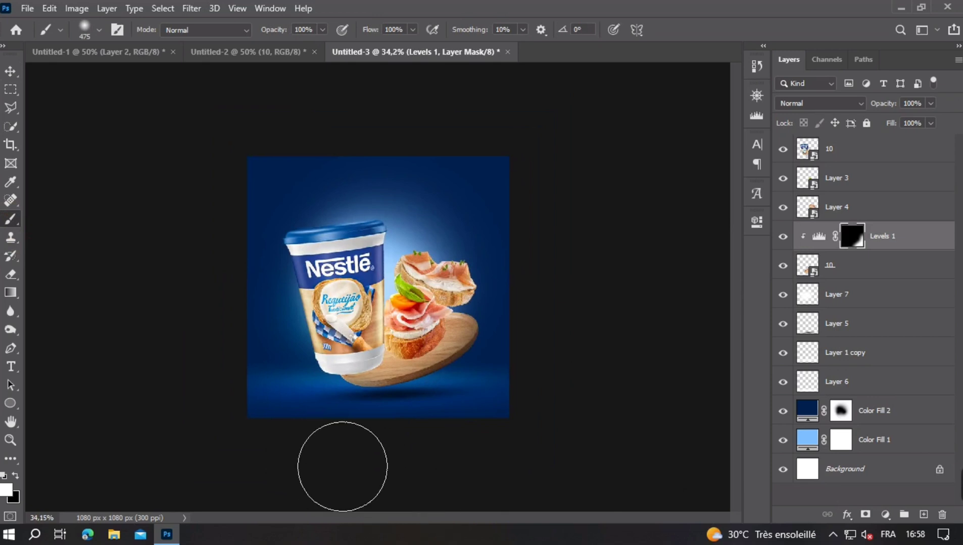
{"action": "mouse_move", "coordinate": [297, 421]}
{"action": "left_mouse_down"}
{"action": "mouse_move", "coordinate": [439, 430]}
{"action": "mouse_move", "coordinate": [421, 436]}
{"action": "left_mouse_up"}
{"action": "key", "text": "ctrl+z"}
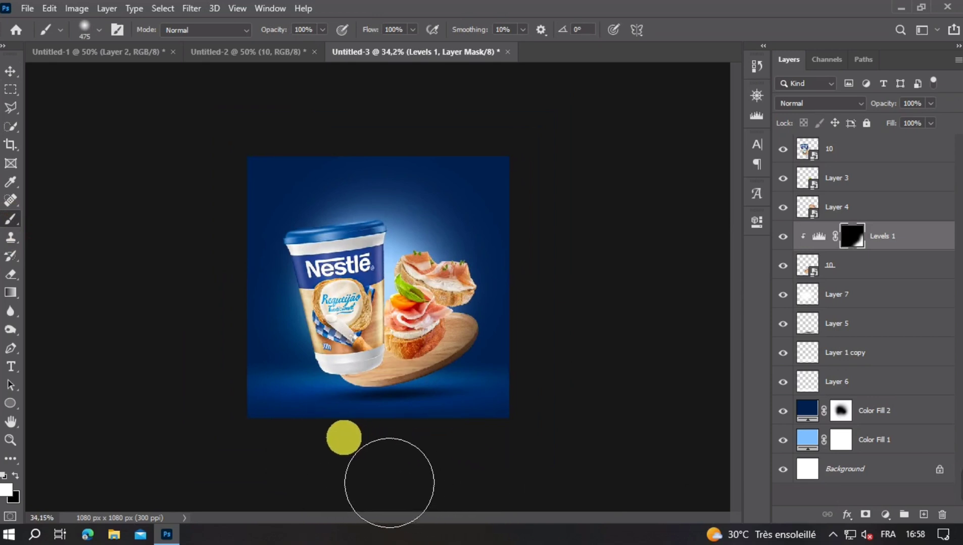
- Shade the tray's lower edge by painting white on the Levels 1 mask with soft brushes of 214 px and 248 px
{"action": "scroll", "coordinate": [372, 385], "scroll_direction": "up", "scroll_amount": 2}
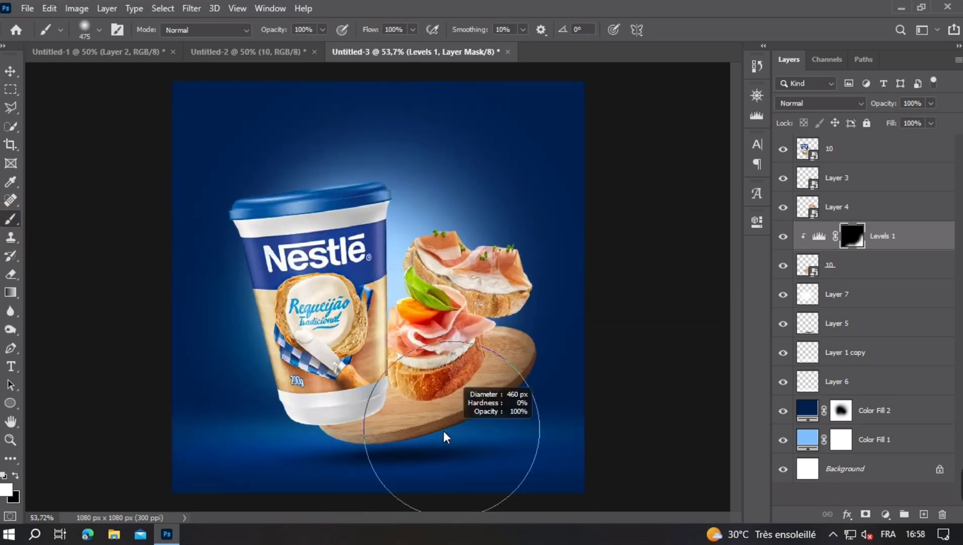
{"action": "mouse_move", "coordinate": [443, 431]}
{"action": "left_mouse_down"}
{"action": "mouse_move", "coordinate": [352, 437]}
{"action": "mouse_move", "coordinate": [346, 464]}
{"action": "mouse_move", "coordinate": [306, 465]}
{"action": "mouse_move", "coordinate": [341, 482]}
{"action": "left_mouse_up"}
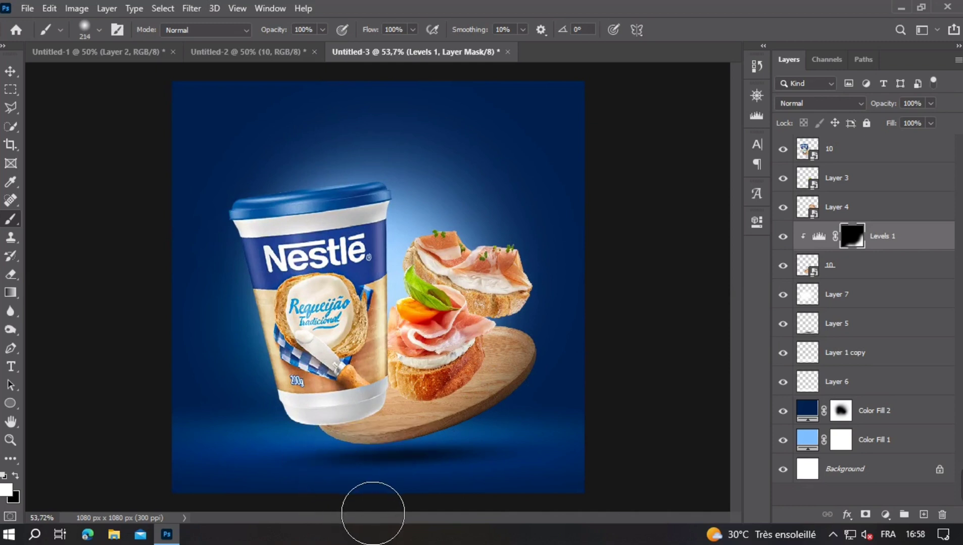
{"action": "mouse_move", "coordinate": [372, 513]}
{"action": "left_mouse_down"}
{"action": "mouse_move", "coordinate": [399, 525]}
{"action": "mouse_move", "coordinate": [448, 513]}
{"action": "left_mouse_up"}
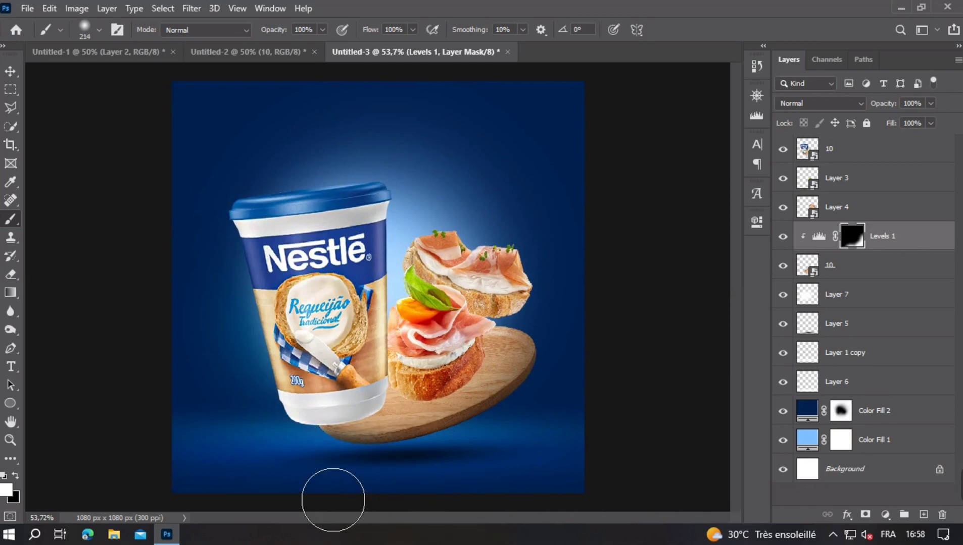
{"action": "mouse_move", "coordinate": [511, 518]}
{"action": "left_mouse_down"}
{"action": "mouse_move", "coordinate": [587, 441]}
{"action": "mouse_move", "coordinate": [610, 395]}
{"action": "mouse_move", "coordinate": [587, 451]}
{"action": "left_mouse_up"}
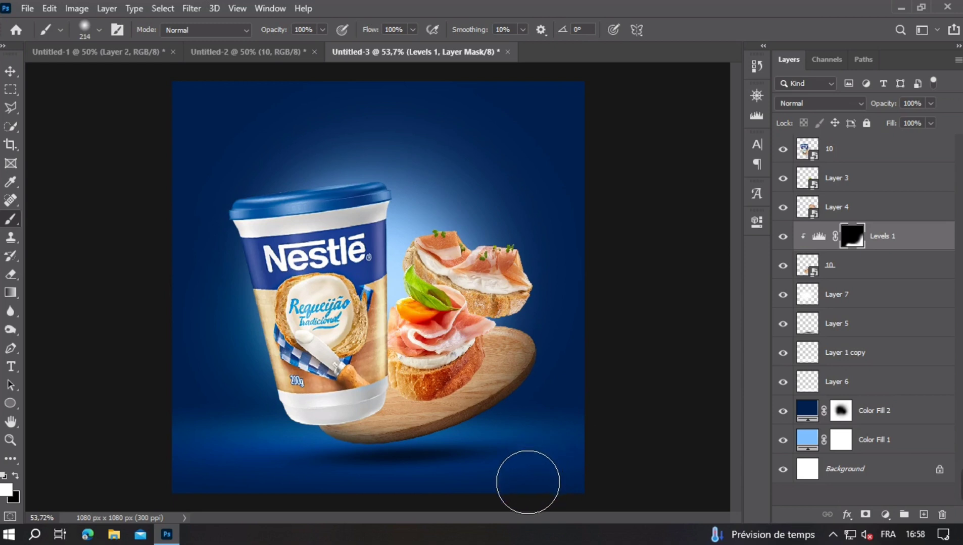
{"action": "right_click", "coordinate": [436, 472], "text": "alt"}
{"action": "left_click_drag", "start_coordinate": [434, 480], "coordinate": [438, 475]}
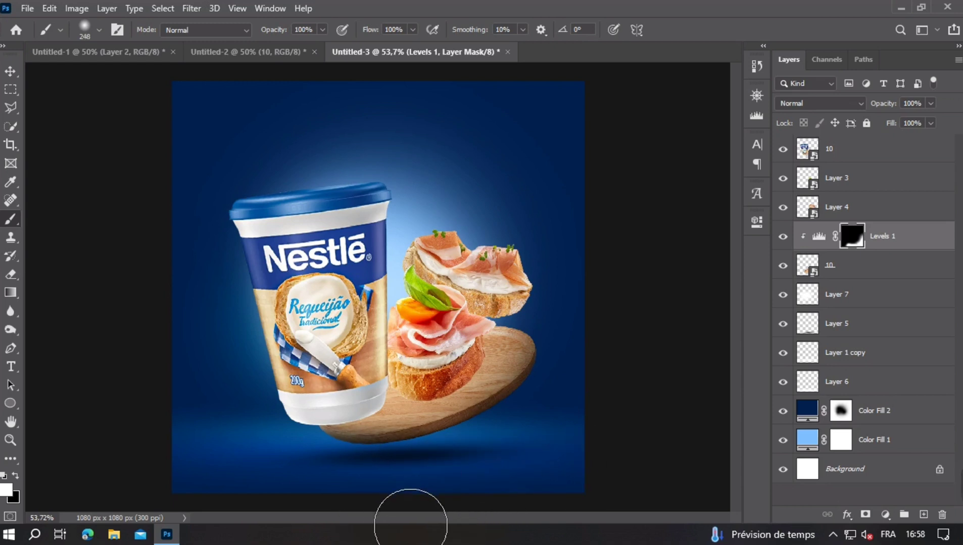
- Broaden the tray's shading with soft dabs of an 859 px white brush around its right and lower sides on the Levels 1 mask
{"action": "scroll", "coordinate": [391, 354], "scroll_direction": "down", "scroll_amount": 5}
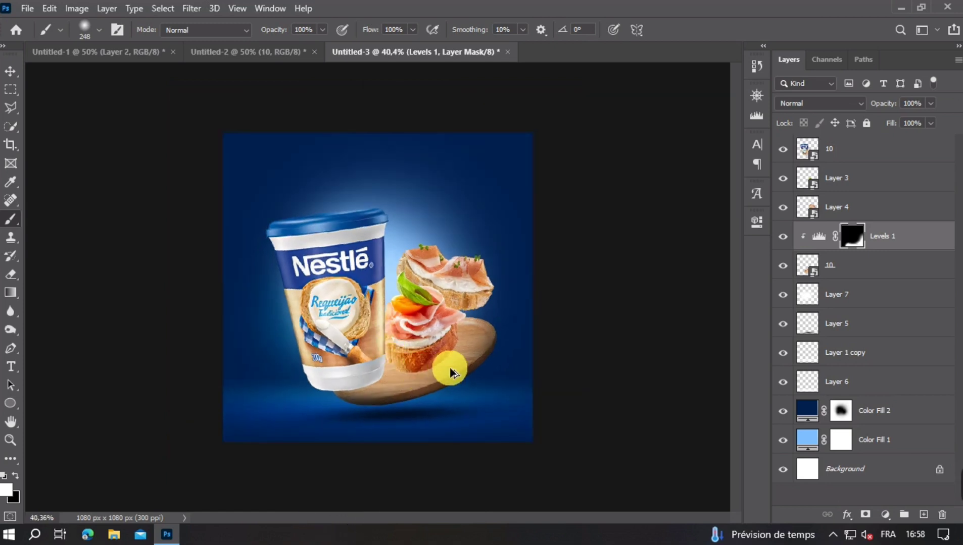
{"action": "right_click", "coordinate": [503, 337], "text": "alt"}
{"action": "left_click", "coordinate": [568, 349]}
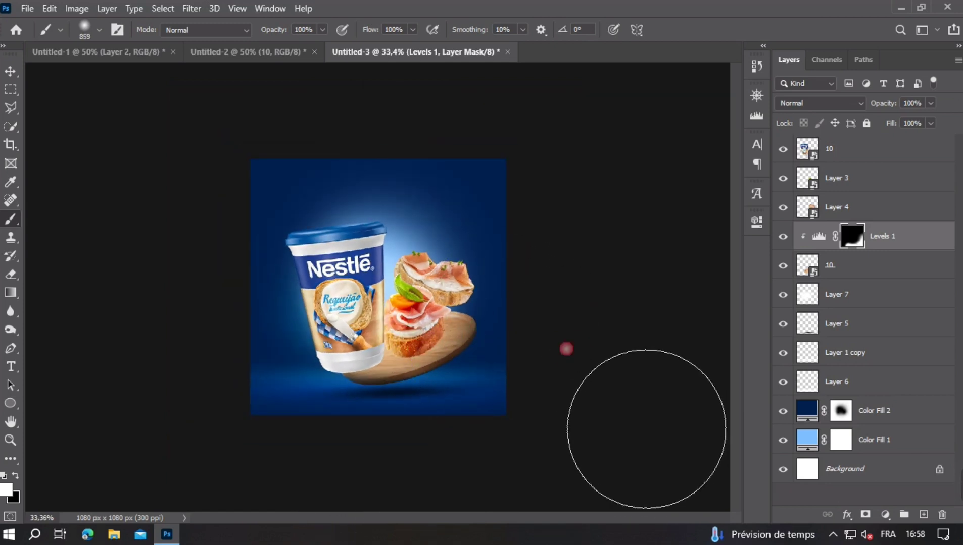
{"action": "left_click", "coordinate": [464, 442]}
{"action": "left_click", "coordinate": [386, 474]}
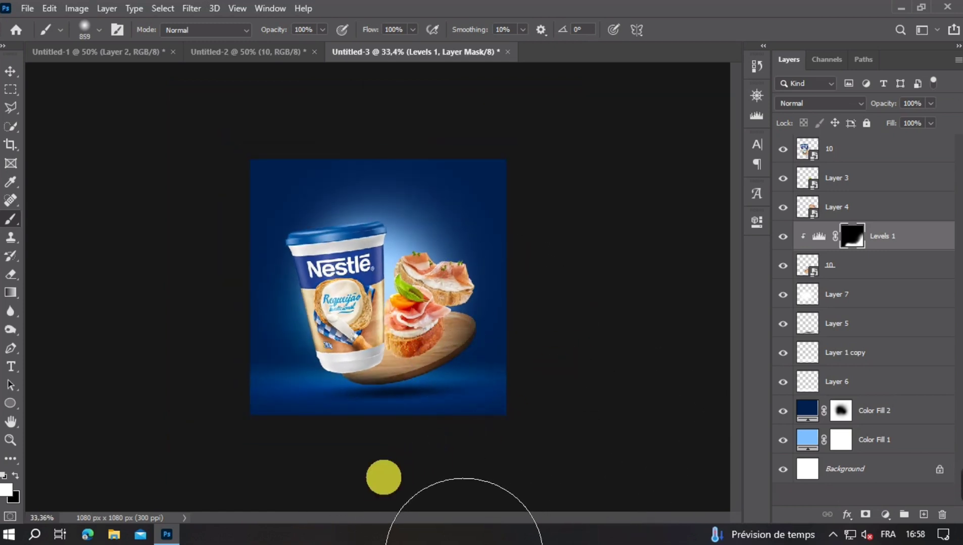
{"action": "left_click", "coordinate": [375, 470]}
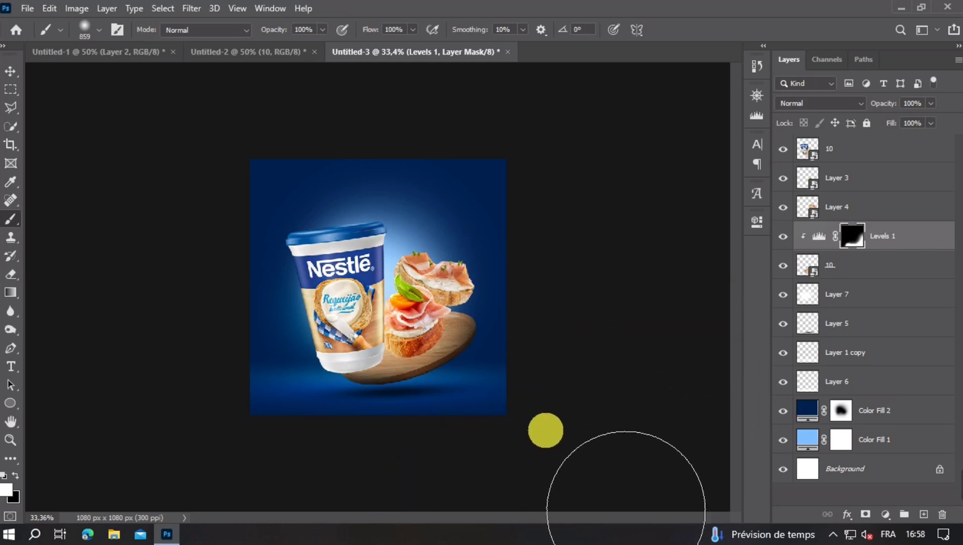
{"action": "scroll", "coordinate": [441, 326], "scroll_direction": "up", "scroll_amount": 3}
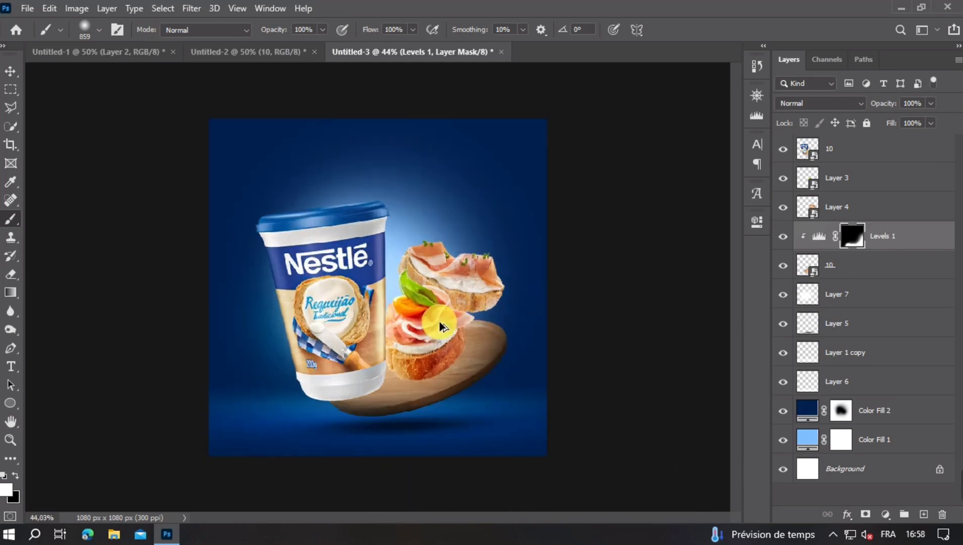
{"action": "left_click", "coordinate": [10, 71]}
{"action": "scroll", "coordinate": [362, 328], "scroll_direction": "up", "scroll_amount": 2}
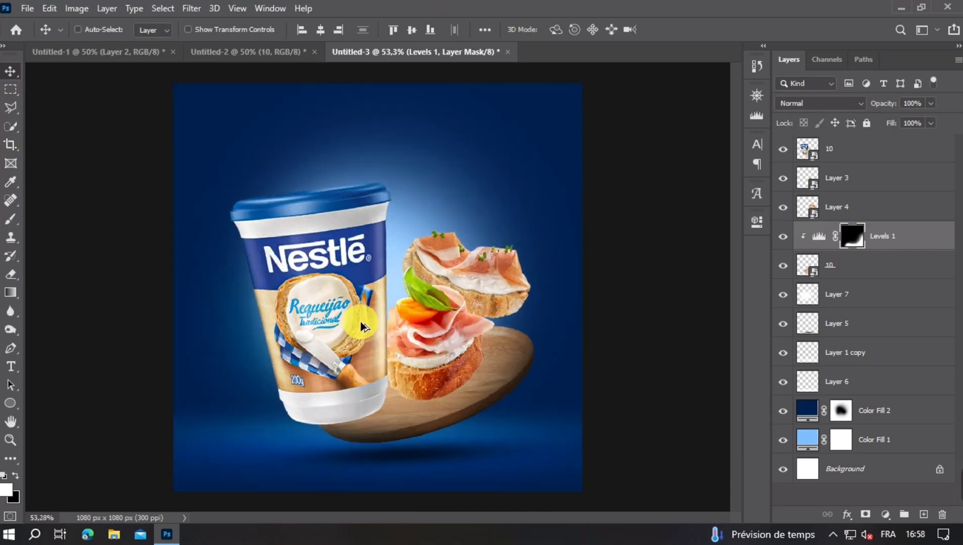
{"action": "scroll", "coordinate": [429, 355], "scroll_direction": "up", "scroll_amount": 1}
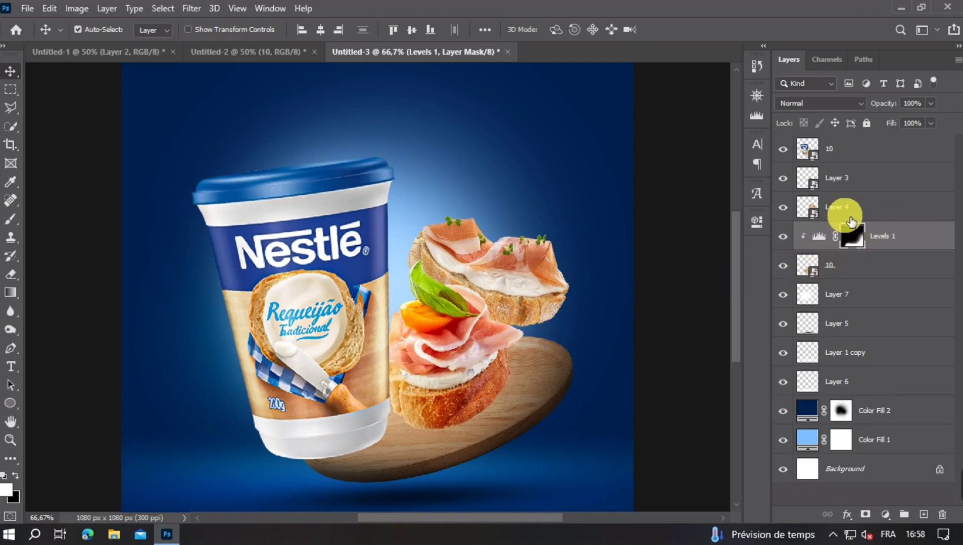
- Create a new layer above Levels 1 and paint one soft black dab with a 340 px brush above the canapés
{"action": "left_click", "coordinate": [923, 514]}
{"action": "left_click", "coordinate": [7, 222]}
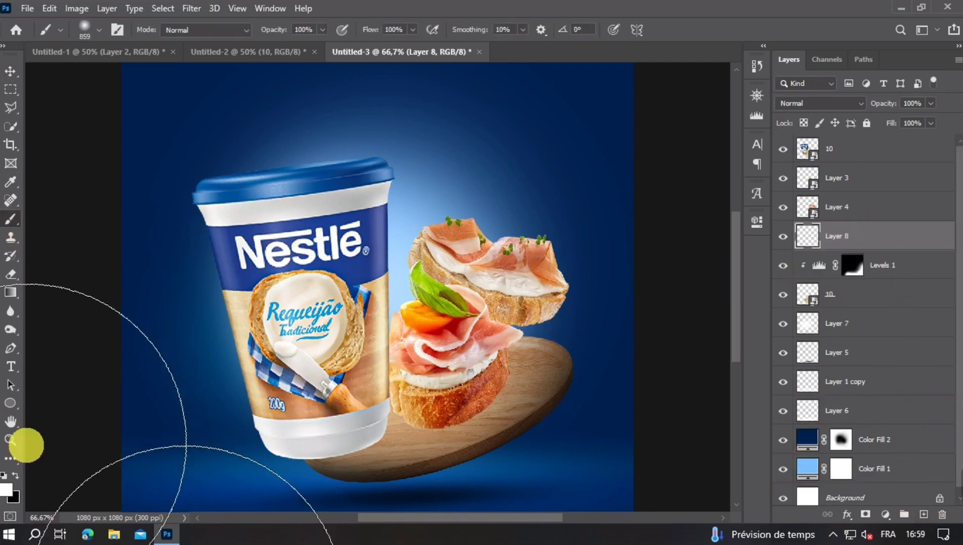
{"action": "left_click", "coordinate": [14, 476]}
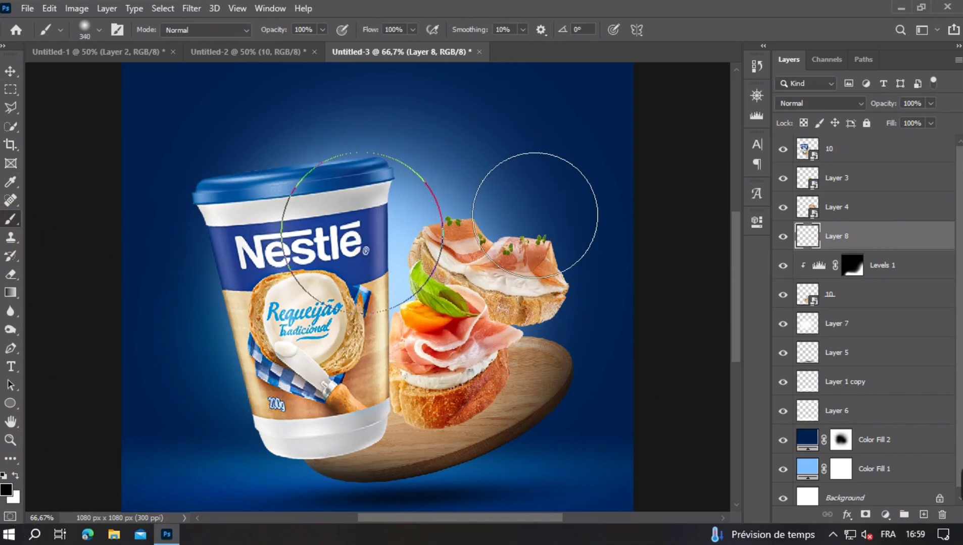
{"action": "left_click", "coordinate": [474, 151]}
- Scale the black dab to about 54% width and 22% height, and place it on the tray beneath the rear canapé
{"action": "left_click", "coordinate": [11, 73]}
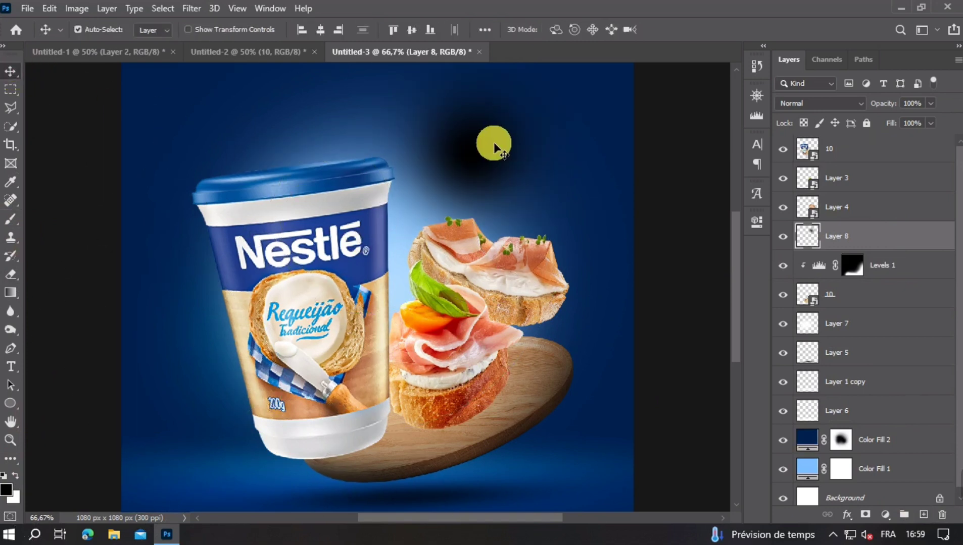
{"action": "key", "text": "ctrl+t"}
{"action": "left_click_drag", "start_coordinate": [608, 160], "coordinate": [505, 147]}
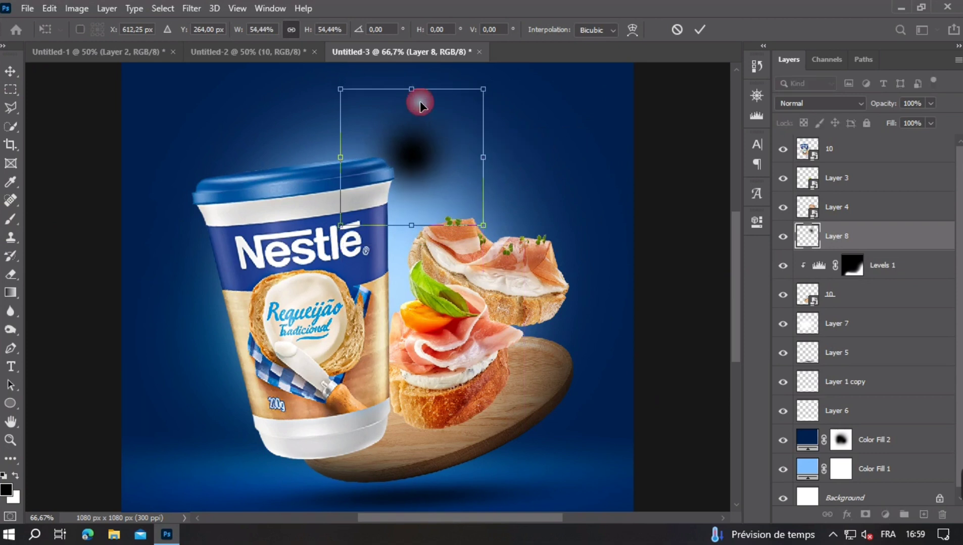
{"action": "left_click_drag", "start_coordinate": [415, 99], "coordinate": [522, 324]}
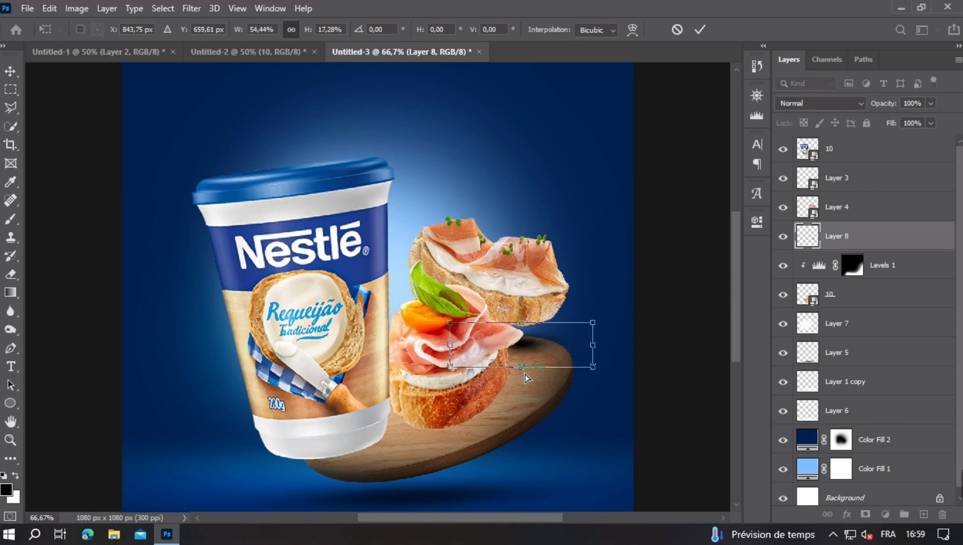
{"action": "left_click_drag", "start_coordinate": [525, 375], "coordinate": [527, 387]}
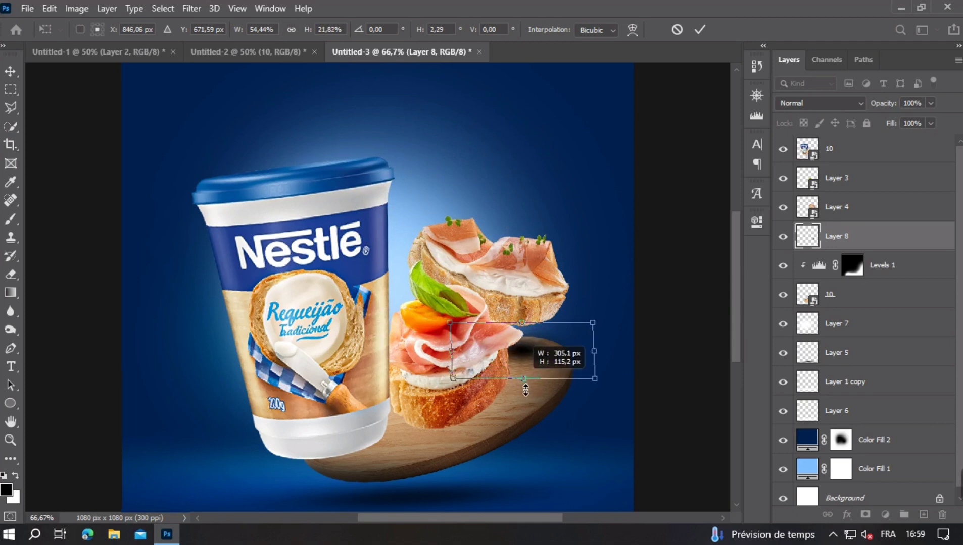
{"action": "key", "text": "Return"}
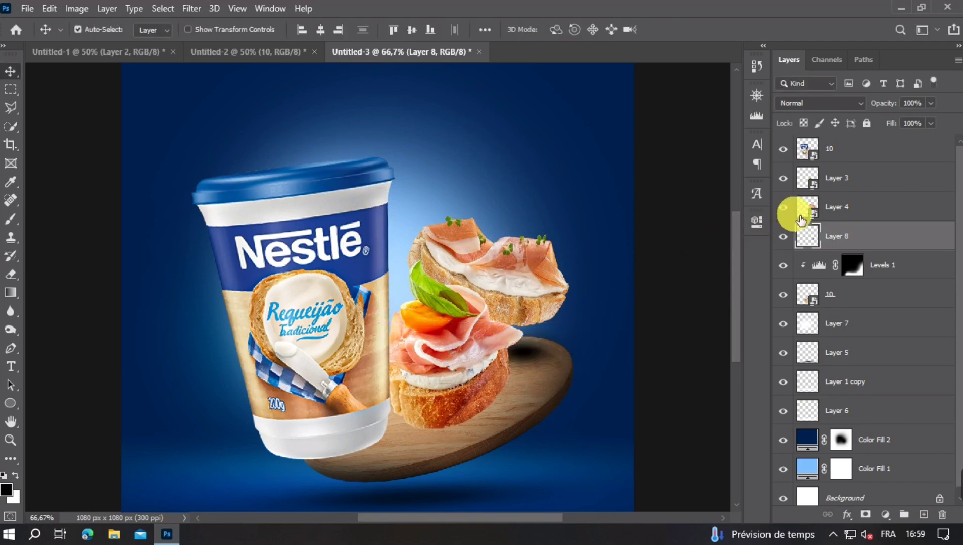
- Set the rear canapé shadow's opacity to 48% and flatten it to about 78% height on the tray
{"action": "left_click", "coordinate": [931, 104]}
{"action": "left_click_drag", "start_coordinate": [904, 126], "coordinate": [884, 129]}
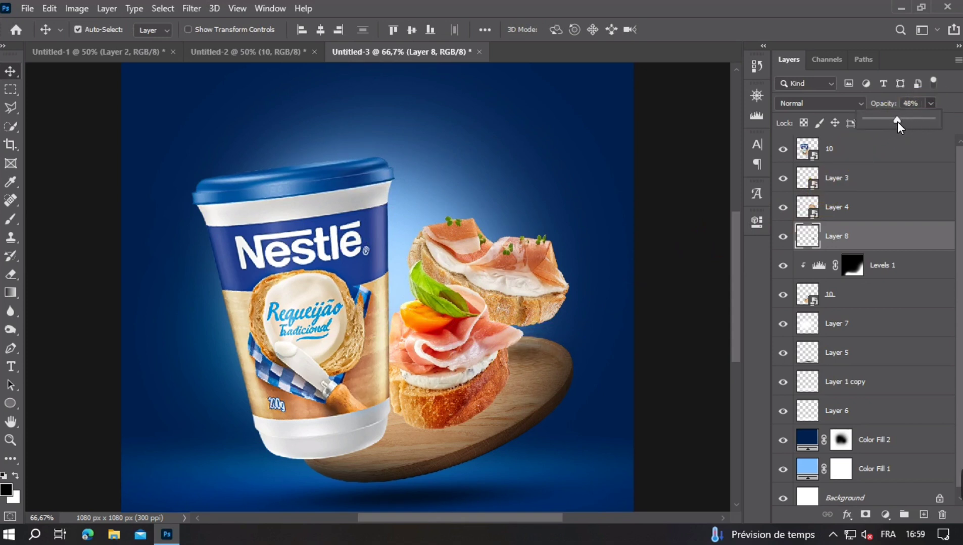
{"action": "key", "text": "ctrl+t"}
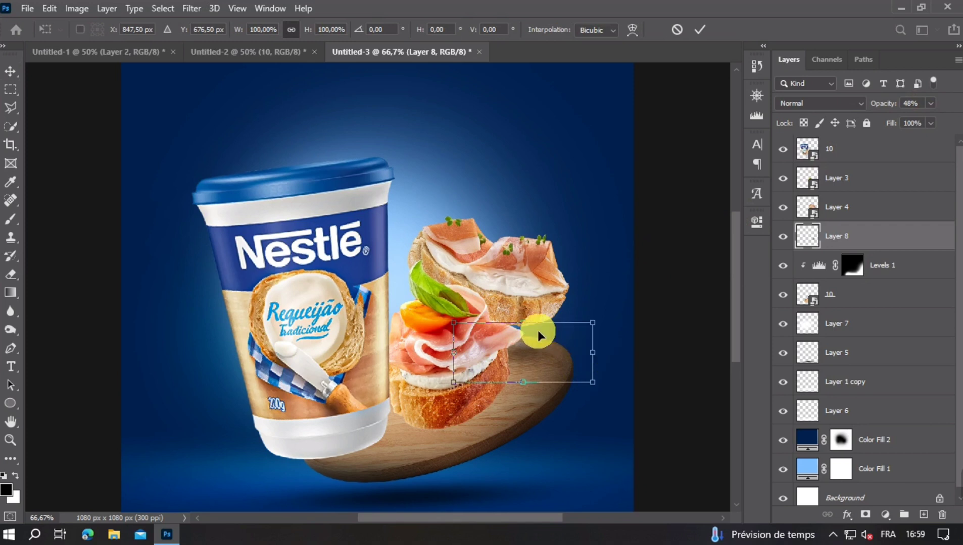
{"action": "left_click_drag", "start_coordinate": [528, 332], "coordinate": [545, 357]}
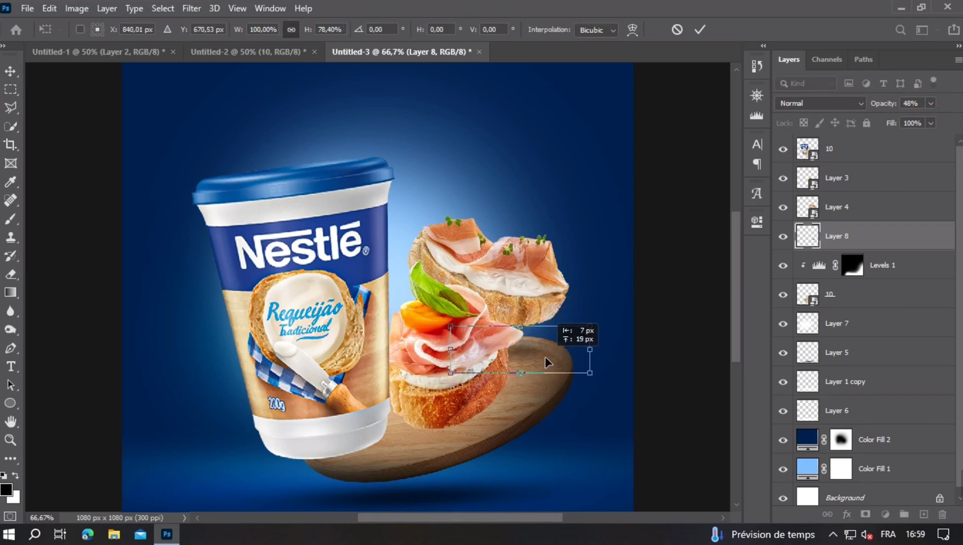
{"action": "left_click_drag", "start_coordinate": [615, 366], "coordinate": [616, 360]}
{"action": "key", "text": "Return"}
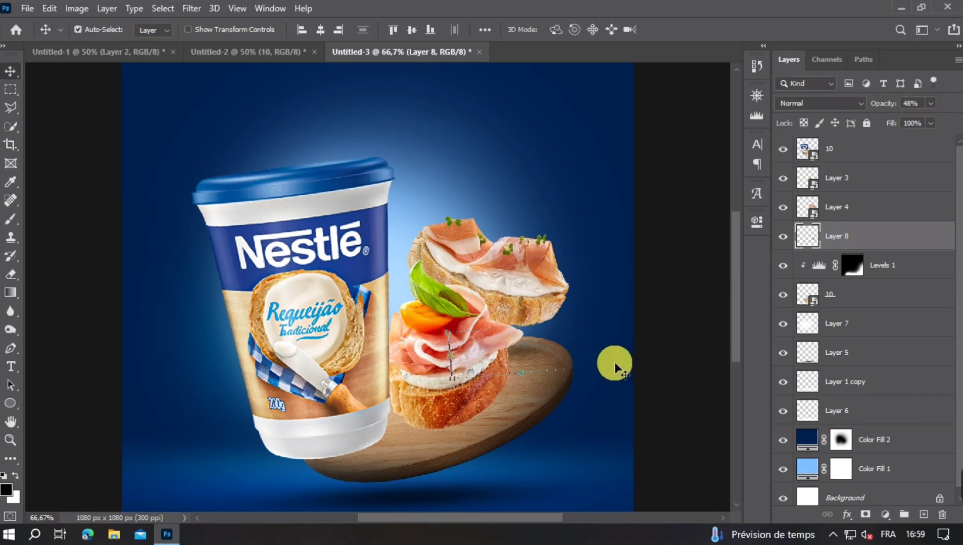
- Nudge the rear canapé's shadow slightly to the right on the tray
{"action": "key", "text": "ctrl+minus"}
{"action": "key", "text": "ctrl+minus"}
{"action": "key", "text": "ctrl+plus"}
{"action": "key", "text": "ctrl+plus"}
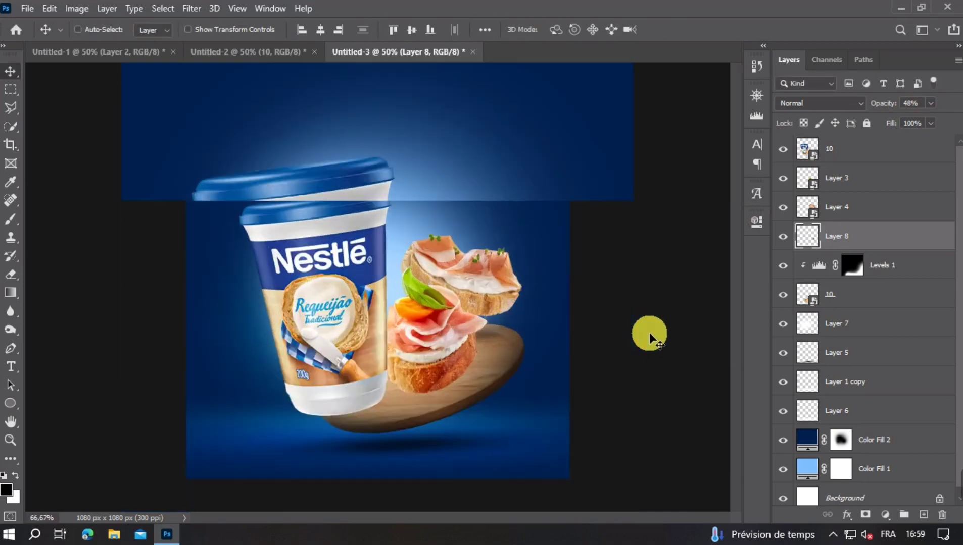
{"action": "left_click_drag", "start_coordinate": [538, 346], "coordinate": [541, 346]}
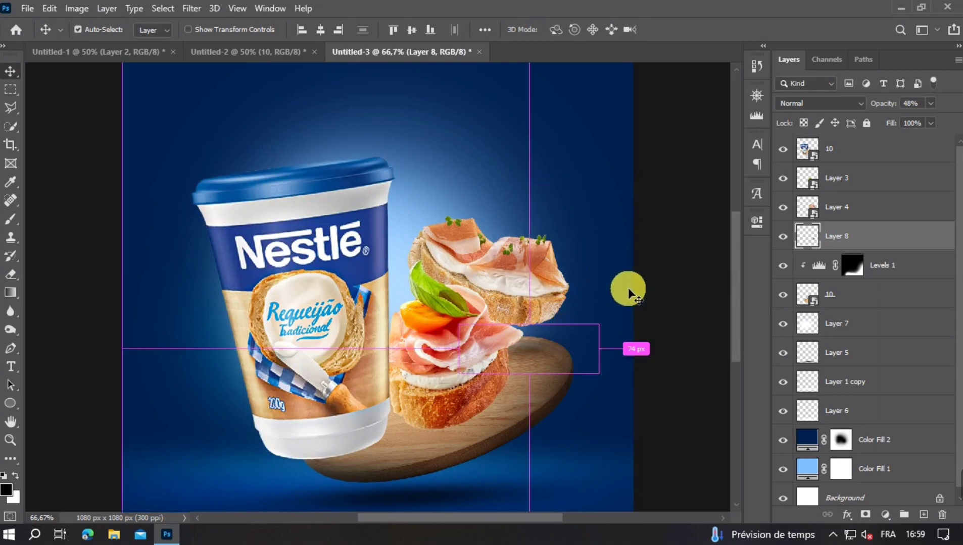
{"action": "key", "text": "ctrl+minus"}
{"action": "key", "text": "ctrl+plus"}
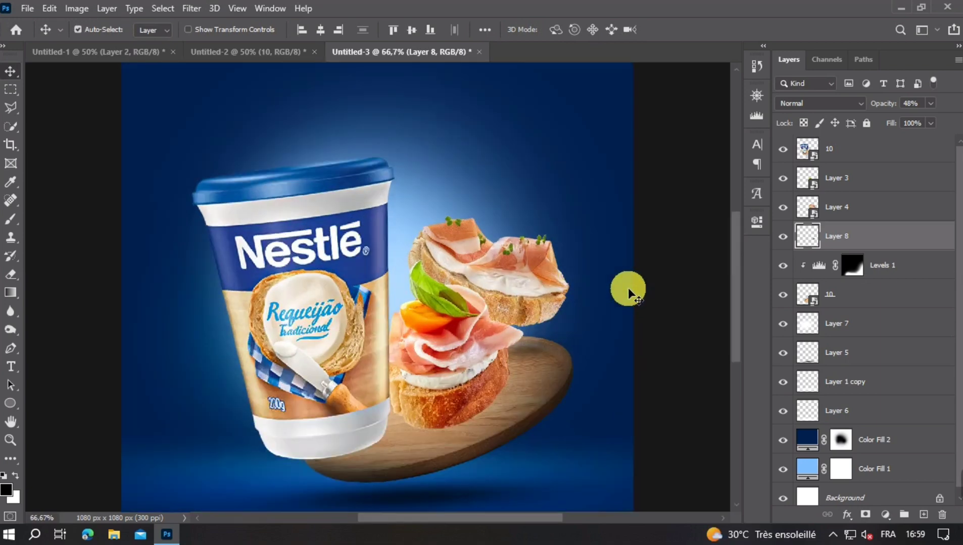
- Paint a black dab on a new layer, flatten it to about 26% height, and place it beneath the front canapé
{"action": "left_click", "coordinate": [924, 514]}
{"action": "left_click", "coordinate": [10, 219]}
{"action": "left_click", "coordinate": [408, 312]}
{"action": "left_click", "coordinate": [10, 72]}
{"action": "key", "text": "ctrl+t"}
{"action": "left_click_drag", "start_coordinate": [407, 182], "coordinate": [407, 373]}
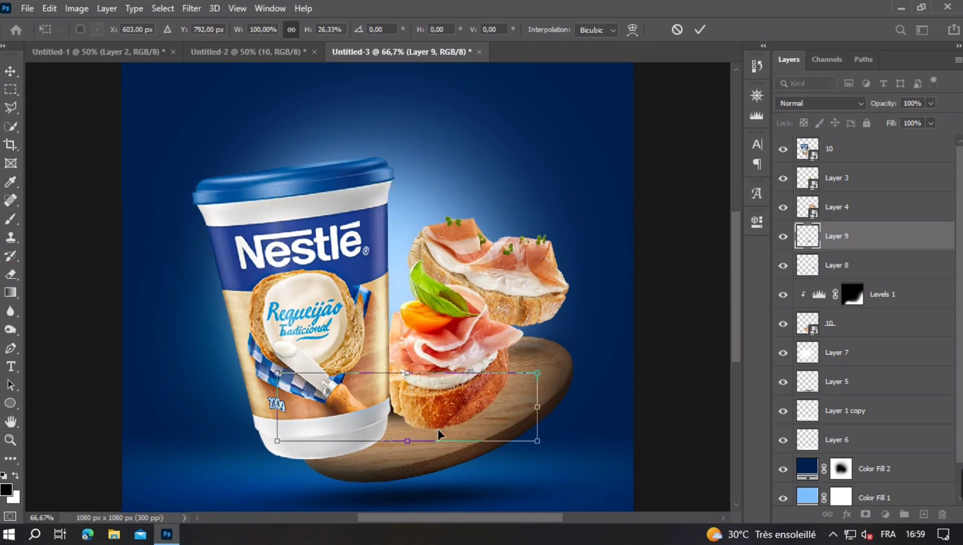
{"action": "left_click_drag", "start_coordinate": [437, 429], "coordinate": [473, 326]}
{"action": "key", "text": "Return"}
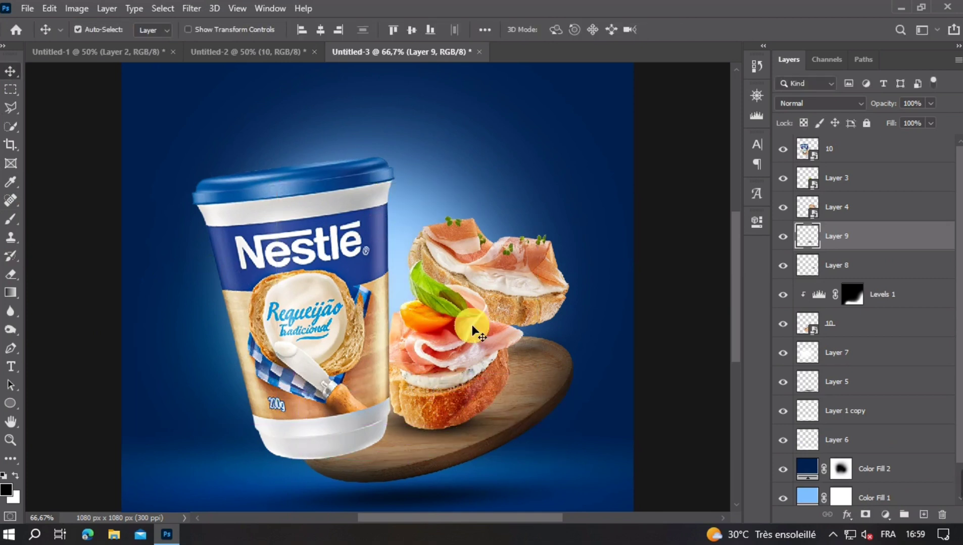
- Duplicate the front canapé's shadow, stretch the copy to about 159% height beneath the bread, and set its opacity to 65%
{"action": "key", "text": "ctrl+j"}
{"action": "key", "text": "ctrl+t"}
{"action": "left_click_drag", "start_coordinate": [440, 407], "coordinate": [404, 398]}
{"action": "mouse_move", "coordinate": [399, 365]}
{"action": "left_mouse_down"}
{"action": "mouse_move", "coordinate": [398, 323]}
{"action": "mouse_move", "coordinate": [400, 383]}
{"action": "left_mouse_up"}
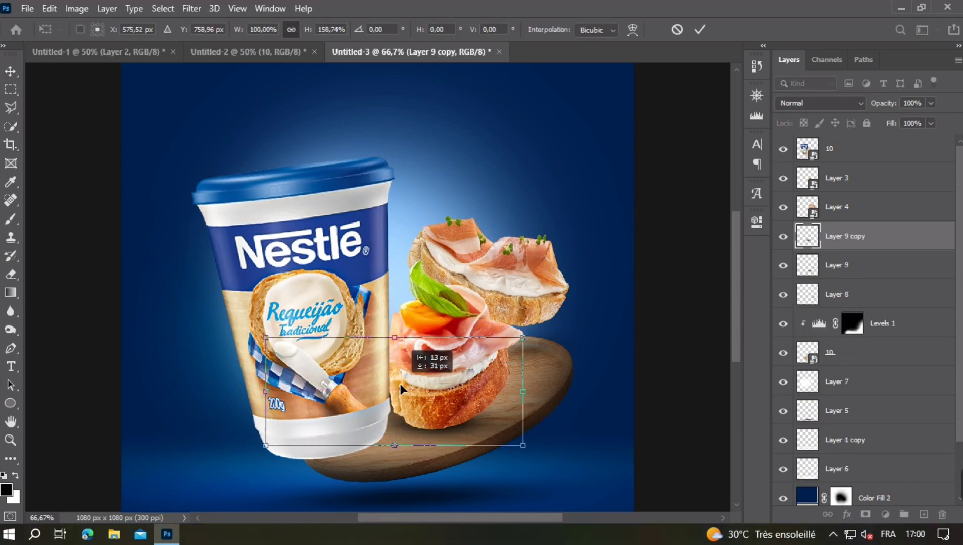
{"action": "left_click", "coordinate": [930, 103]}
{"action": "left_click_drag", "start_coordinate": [931, 121], "coordinate": [909, 121]}
{"action": "key", "text": "Return"}
{"action": "left_click", "coordinate": [782, 266]}
{"action": "left_click", "coordinate": [783, 266]}
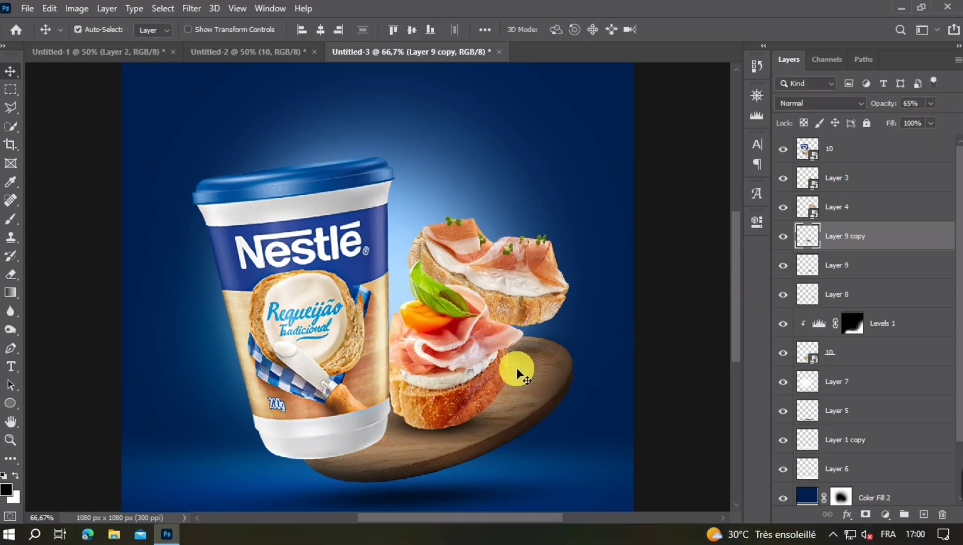
- Narrow the original front canapé shadow on Layer 9 to about 83% width beneath the bread
{"action": "left_click", "coordinate": [465, 430]}
{"action": "key", "text": "ctrl+t"}
{"action": "left_click_drag", "start_coordinate": [567, 423], "coordinate": [507, 430]}
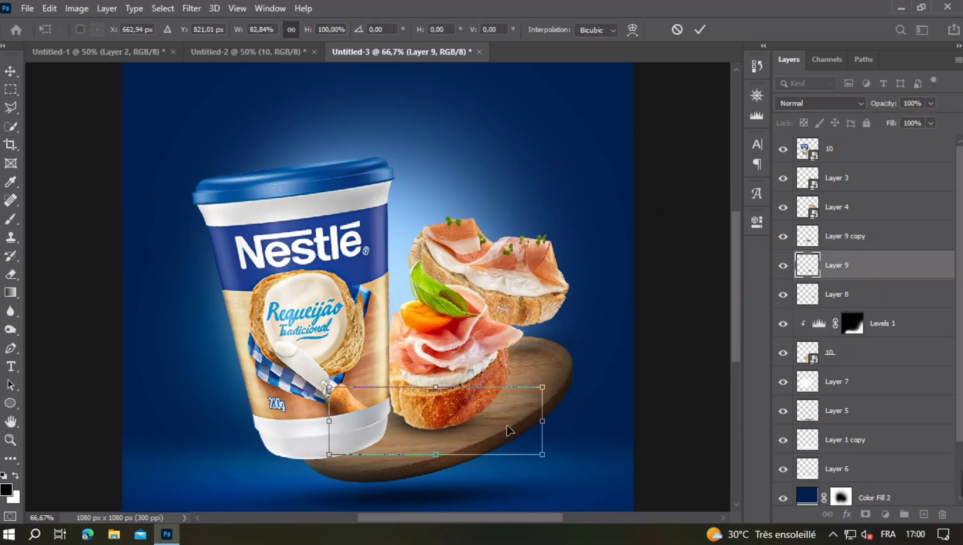
{"action": "left_click", "coordinate": [698, 273]}
- Paint a black dab on a new layer and flatten it into a shadow beneath the cup's base
{"action": "key", "text": "b"}
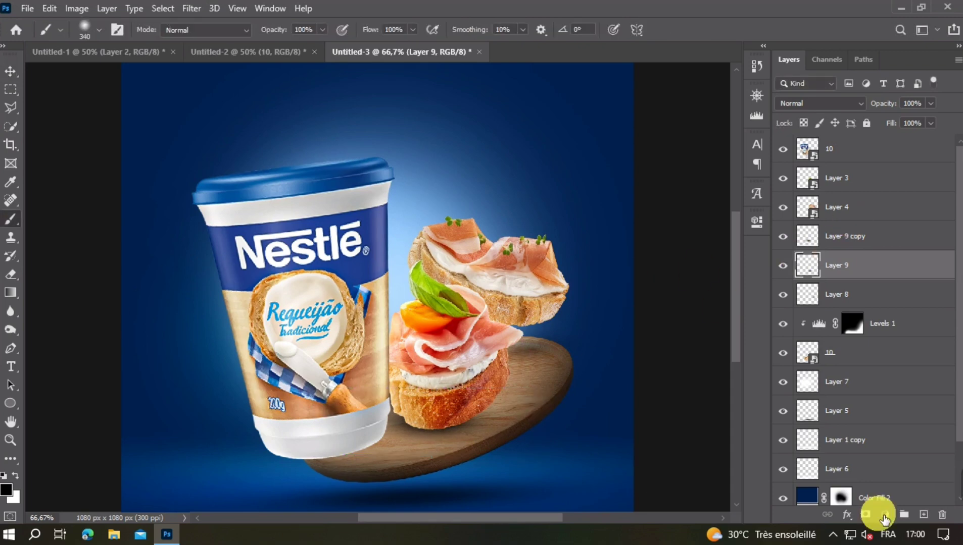
{"action": "left_click", "coordinate": [923, 515]}
{"action": "left_click", "coordinate": [87, 32]}
{"action": "left_click", "coordinate": [370, 253]}
{"action": "key", "text": "v"}
{"action": "mouse_move", "coordinate": [410, 259]}
{"action": "left_mouse_down"}
{"action": "mouse_move", "coordinate": [457, 451]}
{"action": "mouse_move", "coordinate": [471, 426]}
{"action": "left_mouse_up"}
{"action": "key", "text": "ctrl+t"}
{"action": "left_click_drag", "start_coordinate": [408, 434], "coordinate": [360, 459]}
{"action": "key", "text": "Return"}
- Duplicate the cup's shadow and reshape the copy beneath the cup's base at 93% opacity
{"action": "key", "text": "ctrl+j"}
{"action": "key", "text": "ctrl+t"}
{"action": "left_click_drag", "start_coordinate": [456, 412], "coordinate": [442, 397]}
{"action": "left_click_drag", "start_coordinate": [376, 441], "coordinate": [455, 206]}
{"action": "key", "text": "Return"}
{"action": "key", "text": "ctrl+plus"}
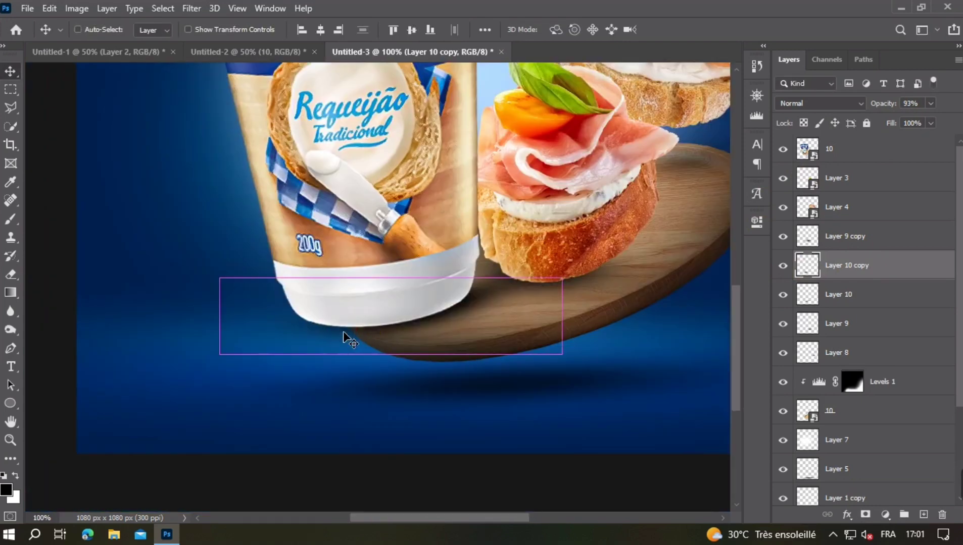
- Mask the copied cup shadow and hide its spill beyond the tray at the cup's lower left with a 194 px black brush
{"action": "left_click", "coordinate": [866, 515]}
{"action": "left_click", "coordinate": [11, 219]}
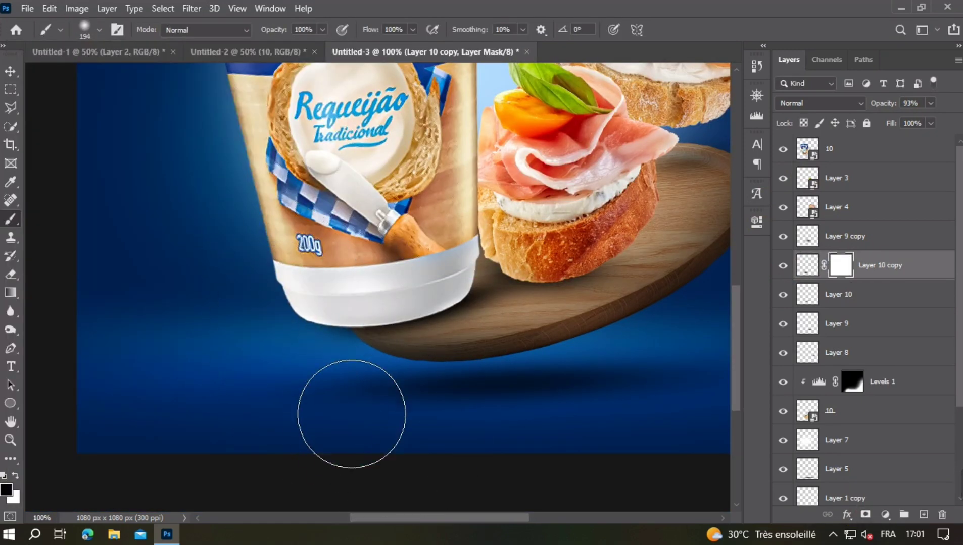
{"action": "mouse_move", "coordinate": [322, 402]}
{"action": "left_mouse_down"}
{"action": "mouse_move", "coordinate": [283, 372]}
{"action": "mouse_move", "coordinate": [309, 335]}
{"action": "left_mouse_up"}
{"action": "key", "text": "v"}
{"action": "key", "text": "ctrl+minus"}
{"action": "key", "text": "ctrl+minus"}
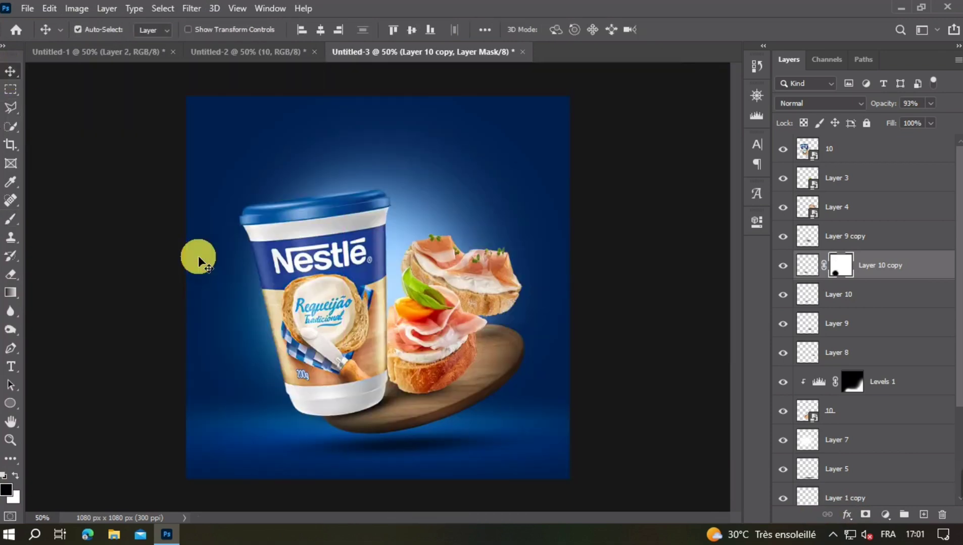
- Select the front canapé together with its Layer 9 shadow and shift both slightly left toward the cup
{"action": "left_click", "coordinate": [198, 256], "text": "ctrl"}
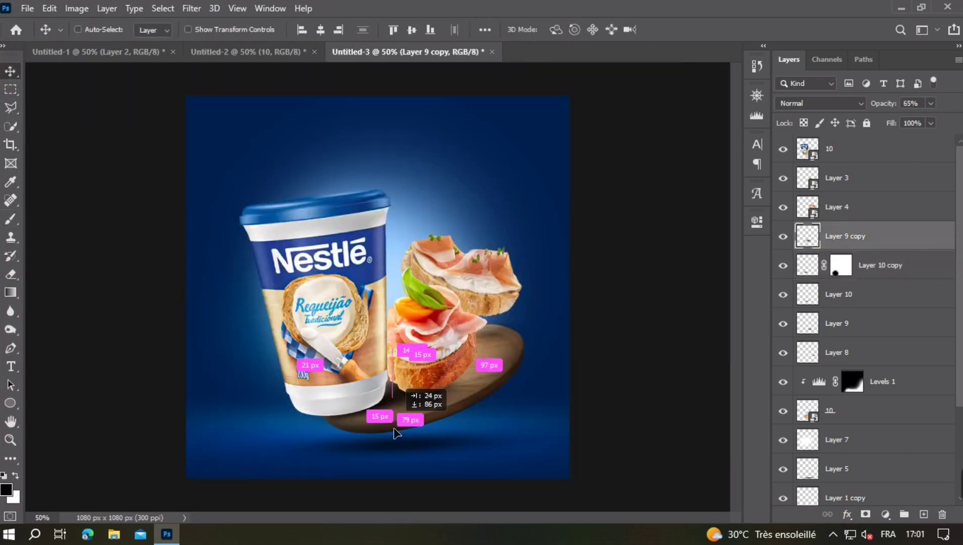
{"action": "scroll", "coordinate": [430, 379], "scroll_direction": "up", "scroll_amount": 3}
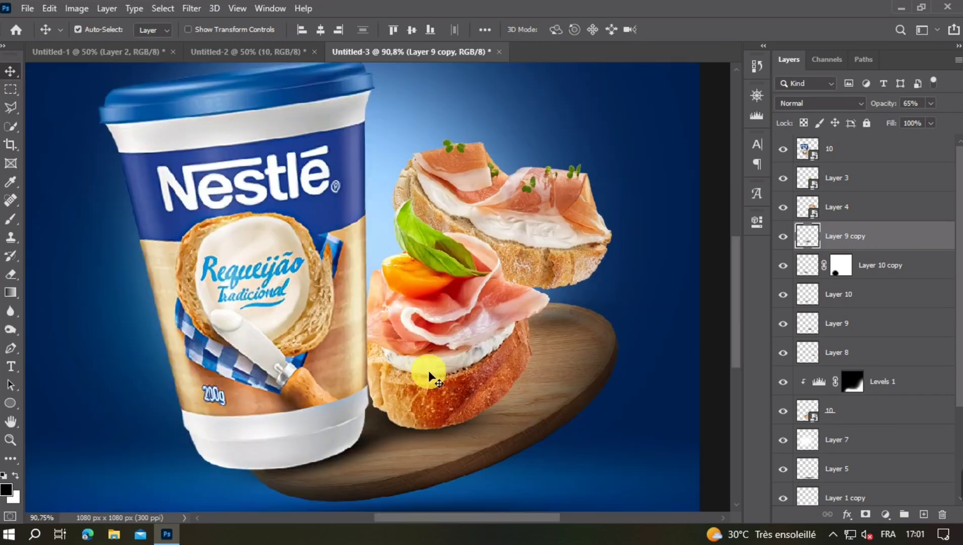
{"action": "left_click", "coordinate": [430, 376], "text": "ctrl"}
{"action": "left_click_drag", "start_coordinate": [455, 432], "coordinate": [434, 376]}
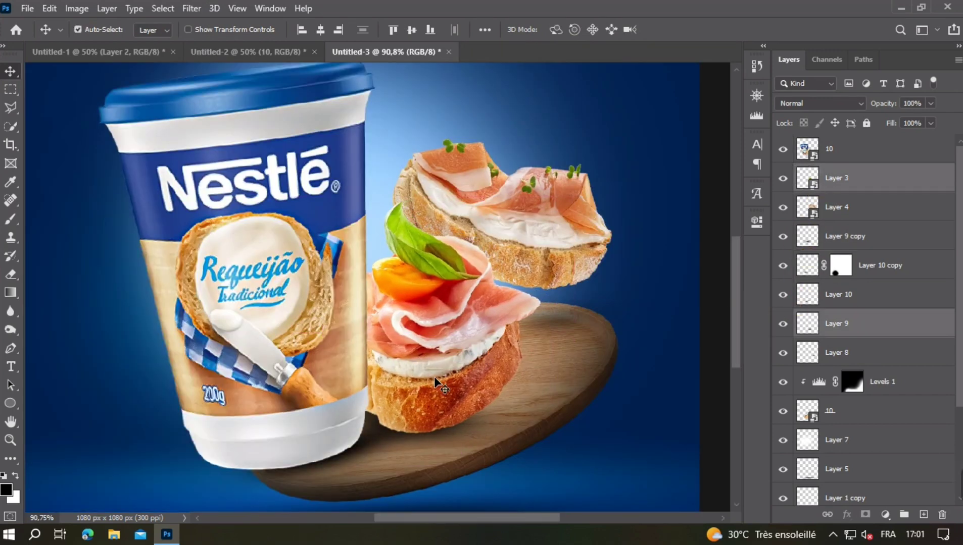
{"action": "scroll", "coordinate": [433, 376], "scroll_direction": "down", "scroll_amount": 3}
{"action": "left_click", "coordinate": [642, 421]}
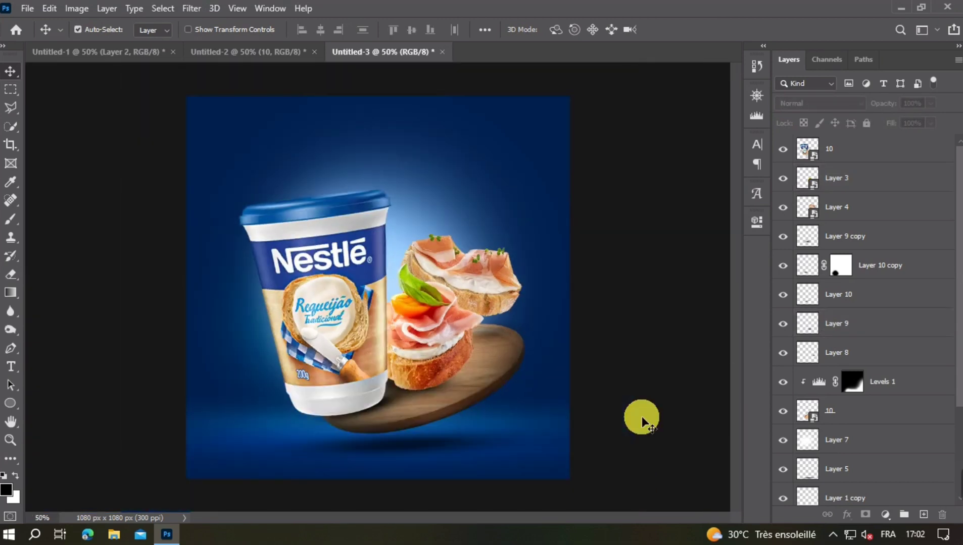
- Refine the rear canapé's Layer 8 shadow with a slight leftward Free Transform adjustment on the tray
{"action": "left_click_drag", "start_coordinate": [381, 365], "coordinate": [379, 364]}
{"action": "left_click", "coordinate": [501, 338]}
{"action": "left_click_drag", "start_coordinate": [930, 103], "coordinate": [921, 125]}
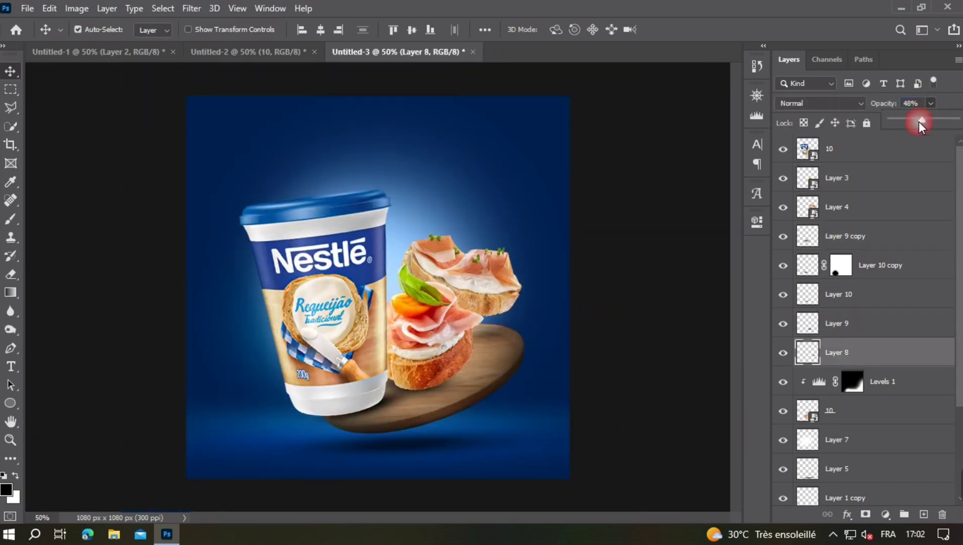
{"action": "left_click", "coordinate": [695, 264]}
{"action": "scroll", "coordinate": [483, 324], "scroll_direction": "up", "scroll_amount": 2}
{"action": "left_click", "coordinate": [498, 341]}
{"action": "key", "text": "ctrl+t"}
{"action": "left_click_drag", "start_coordinate": [430, 340], "coordinate": [414, 340]}
{"action": "left_click", "coordinate": [654, 332]}
{"action": "left_click", "coordinate": [653, 332]}
{"action": "scroll", "coordinate": [495, 348], "scroll_direction": "down", "scroll_amount": 1}
- Add a Levels adjustment clipped to the front canapé, lower its white output strongly, and invert its mask
{"action": "left_click", "coordinate": [441, 348]}
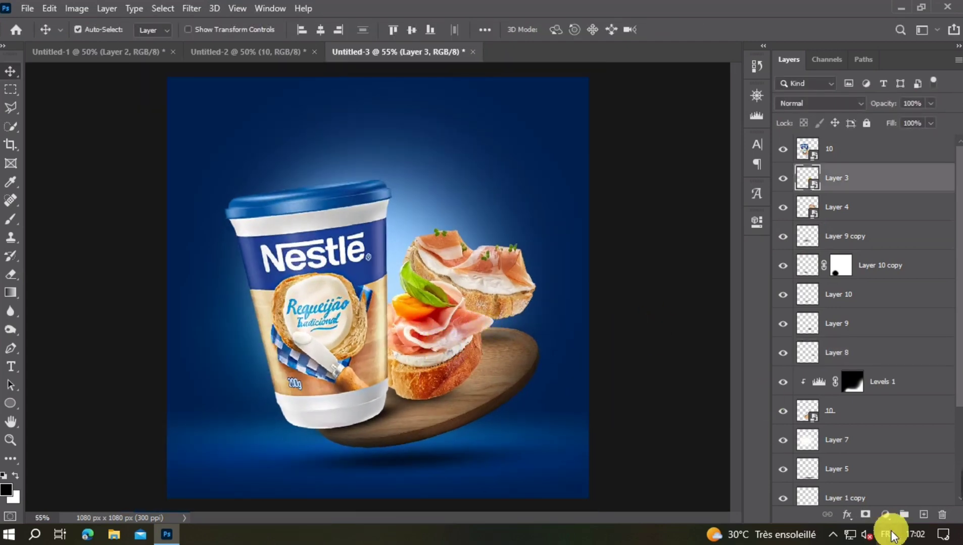
{"action": "left_click", "coordinate": [885, 515]}
{"action": "left_click", "coordinate": [879, 320]}
{"action": "left_click", "coordinate": [635, 458]}
{"action": "left_click_drag", "start_coordinate": [722, 407], "coordinate": [592, 407]}
{"action": "left_click", "coordinate": [717, 214]}
{"action": "key", "text": "ctrl+i"}
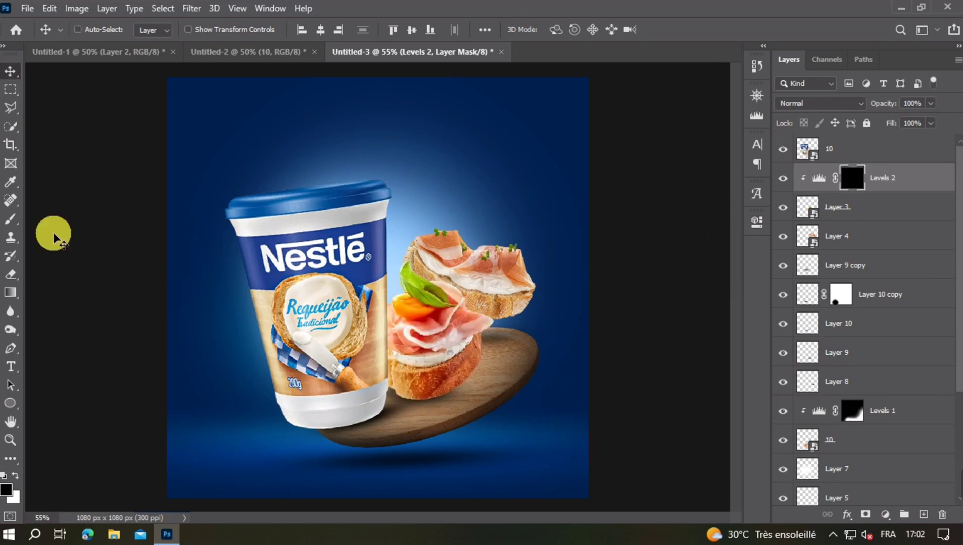
- Paint white on the Levels 2 mask with 427 px and 205 px soft brushes to darken the front canapé's lower and right edges
{"action": "left_click", "coordinate": [11, 219]}
{"action": "left_click", "coordinate": [15, 476]}
{"action": "left_click_drag", "start_coordinate": [453, 440], "coordinate": [469, 425]}
{"action": "mouse_move", "coordinate": [406, 479]}
{"action": "left_mouse_down"}
{"action": "mouse_move", "coordinate": [487, 499]}
{"action": "mouse_move", "coordinate": [586, 419]}
{"action": "mouse_move", "coordinate": [538, 481]}
{"action": "left_mouse_up"}
{"action": "mouse_move", "coordinate": [538, 481]}
{"action": "left_mouse_down"}
{"action": "mouse_move", "coordinate": [610, 445]}
{"action": "mouse_move", "coordinate": [629, 463]}
{"action": "left_mouse_up"}
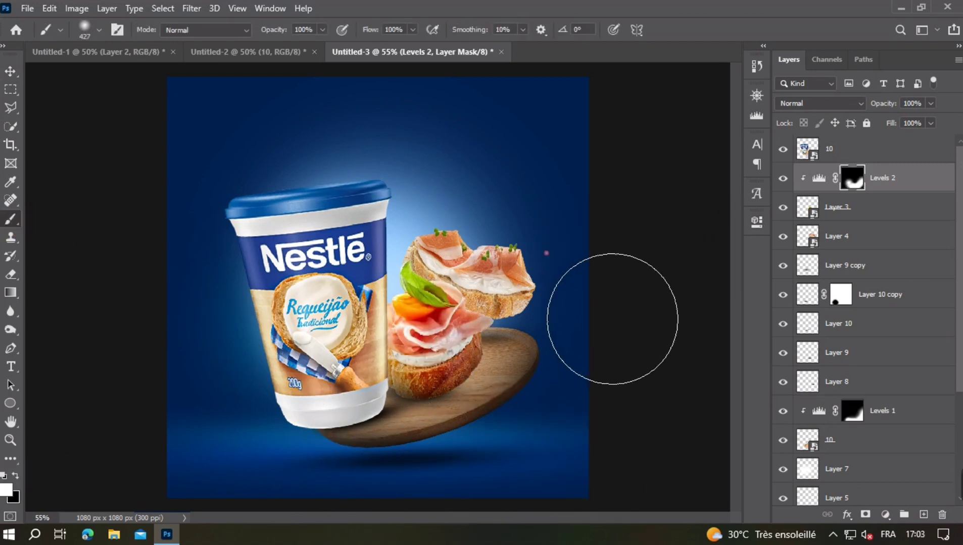
{"action": "mouse_move", "coordinate": [613, 321]}
{"action": "left_mouse_down"}
{"action": "mouse_move", "coordinate": [145, 436]}
{"action": "mouse_move", "coordinate": [455, 428]}
{"action": "left_mouse_up"}
{"action": "left_click_drag", "start_coordinate": [484, 434], "coordinate": [451, 468]}
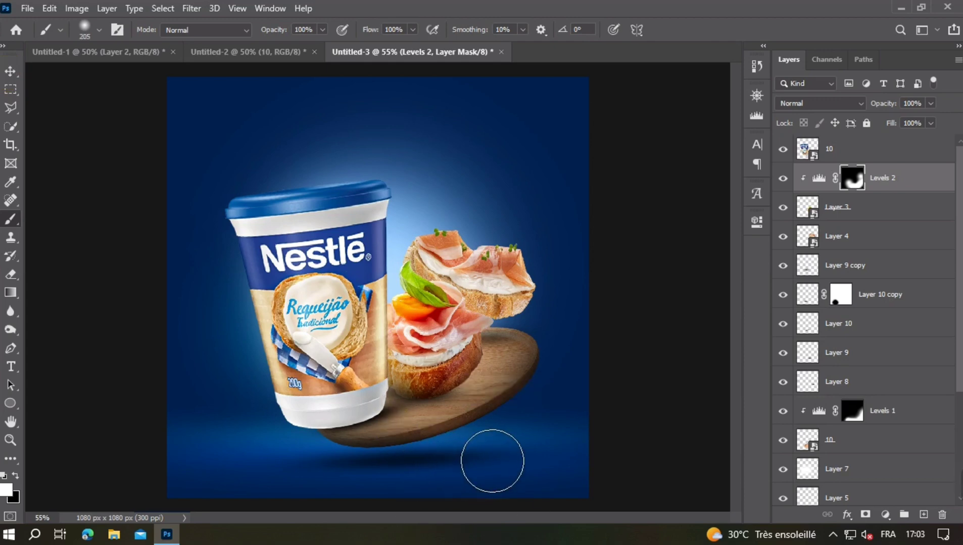
- Add a Levels adjustment clipped to the cup, lower its white output to near black, and invert its mask
{"action": "left_click", "coordinate": [17, 71]}
{"action": "scroll", "coordinate": [427, 387], "scroll_direction": "up", "scroll_amount": 5}
{"action": "scroll", "coordinate": [441, 419], "scroll_direction": "down", "scroll_amount": 2}
{"action": "left_click", "coordinate": [344, 374]}
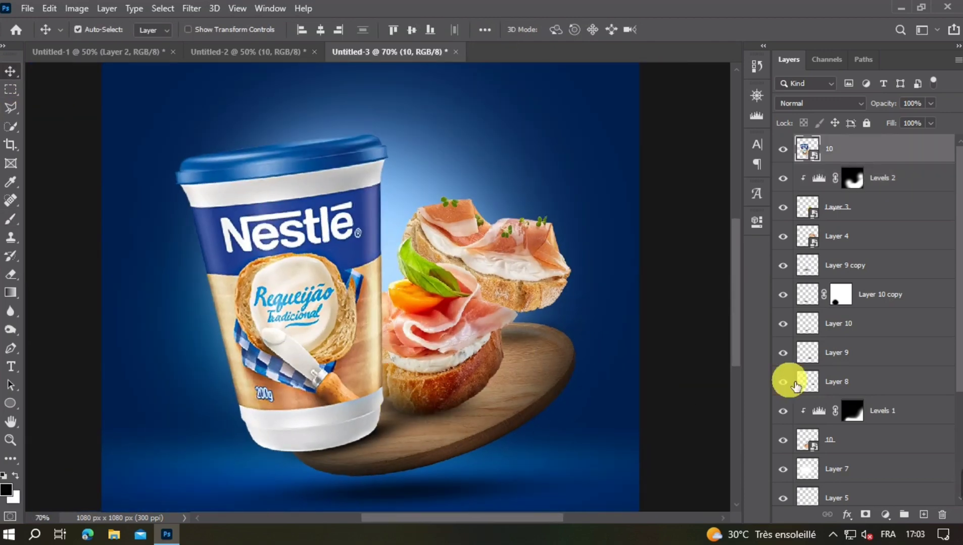
{"action": "left_click", "coordinate": [883, 516]}
{"action": "left_click", "coordinate": [875, 325]}
{"action": "left_click", "coordinate": [639, 459]}
{"action": "left_click_drag", "start_coordinate": [720, 407], "coordinate": [579, 408]}
{"action": "left_click", "coordinate": [724, 216]}
{"action": "key", "text": "ctrl+i"}
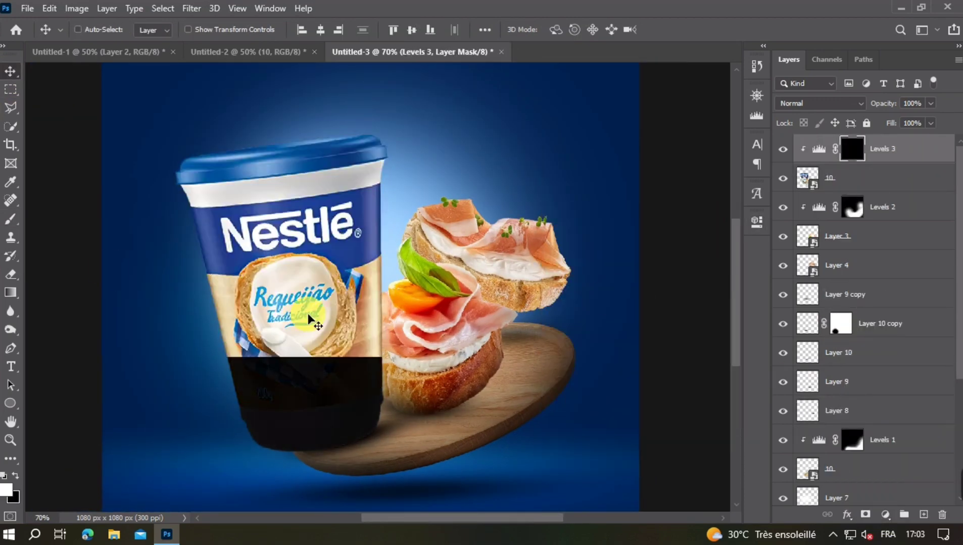
- Paint white on the Levels 3 mask with soft brushes, including 76 px and 161 px, to darken the cup's lower and right edges
{"action": "key", "text": "b"}
{"action": "left_click_drag", "start_coordinate": [421, 406], "coordinate": [472, 407]}
{"action": "scroll", "coordinate": [526, 475], "scroll_direction": "down", "scroll_amount": 1}
{"action": "left_click_drag", "start_coordinate": [533, 486], "coordinate": [399, 508]}
{"action": "scroll", "coordinate": [394, 505], "scroll_direction": "down", "scroll_amount": 1}
{"action": "mouse_move", "coordinate": [376, 541]}
{"action": "left_mouse_down"}
{"action": "mouse_move", "coordinate": [488, 511]}
{"action": "mouse_move", "coordinate": [518, 390]}
{"action": "mouse_move", "coordinate": [491, 380]}
{"action": "left_mouse_up"}
{"action": "scroll", "coordinate": [544, 479], "scroll_direction": "up", "scroll_amount": 2}
{"action": "scroll", "coordinate": [536, 479], "scroll_direction": "down", "scroll_amount": 1}
{"action": "left_click_drag", "start_coordinate": [544, 479], "coordinate": [514, 477]}
{"action": "scroll", "coordinate": [382, 434], "scroll_direction": "up", "scroll_amount": 5}
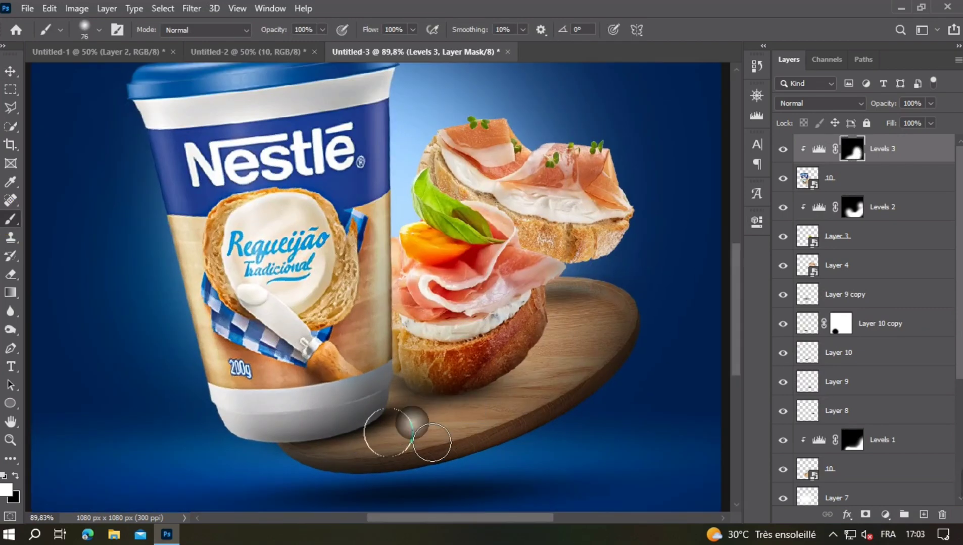
{"action": "left_click_drag", "start_coordinate": [382, 434], "coordinate": [323, 434]}
{"action": "scroll", "coordinate": [451, 402], "scroll_direction": "down", "scroll_amount": 1}
{"action": "scroll", "coordinate": [414, 386], "scroll_direction": "down", "scroll_amount": 2}
{"action": "scroll", "coordinate": [445, 404], "scroll_direction": "up", "scroll_amount": 3}
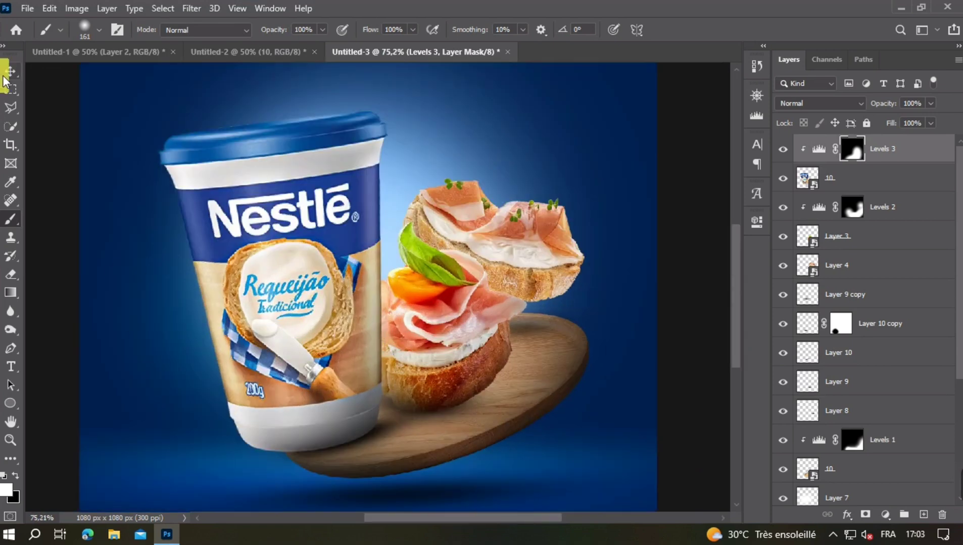
- Paint white on the tray's Levels 1 mask with a soft brush of about 193 px to darken the wood around the front canapé
{"action": "key", "text": "v"}
{"action": "left_click", "coordinate": [453, 435]}
{"action": "key", "text": "b"}
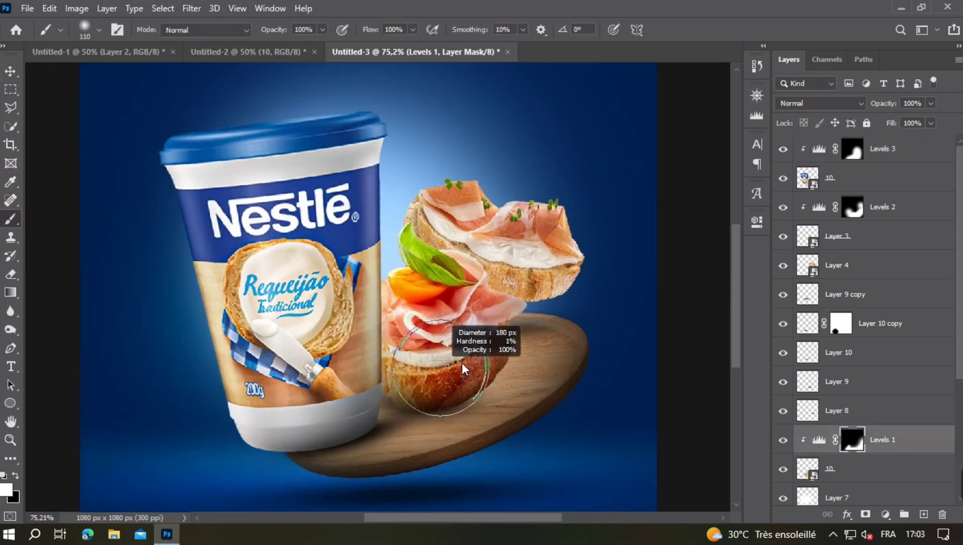
{"action": "scroll", "coordinate": [492, 404], "scroll_direction": "down", "scroll_amount": 3}
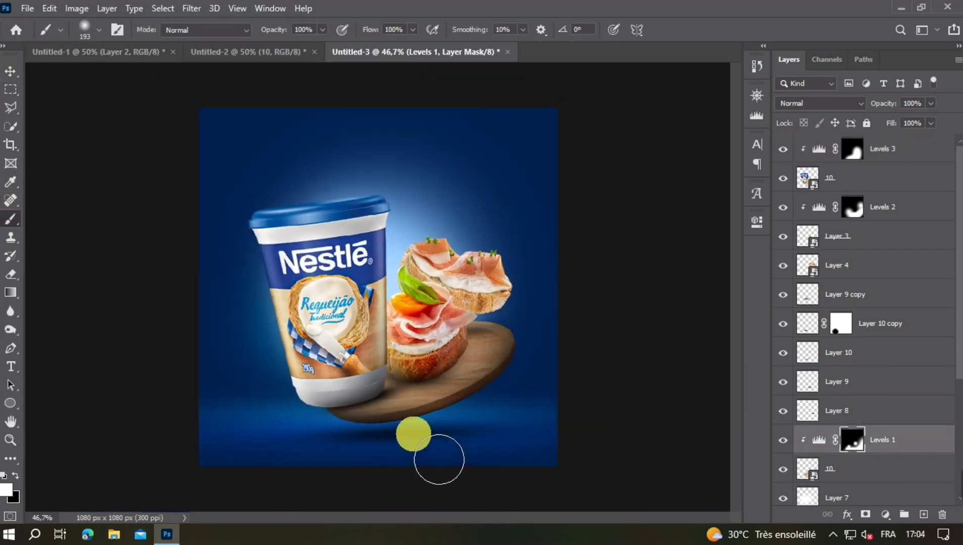
{"action": "scroll", "coordinate": [451, 414], "scroll_direction": "up", "scroll_amount": 1}
- Adjust the Layer 10 shadow beneath the cup with a slight Free Transform resize and shift
{"action": "key", "text": "v"}
{"action": "left_click", "coordinate": [389, 382]}
{"action": "key", "text": "ctrl+t"}
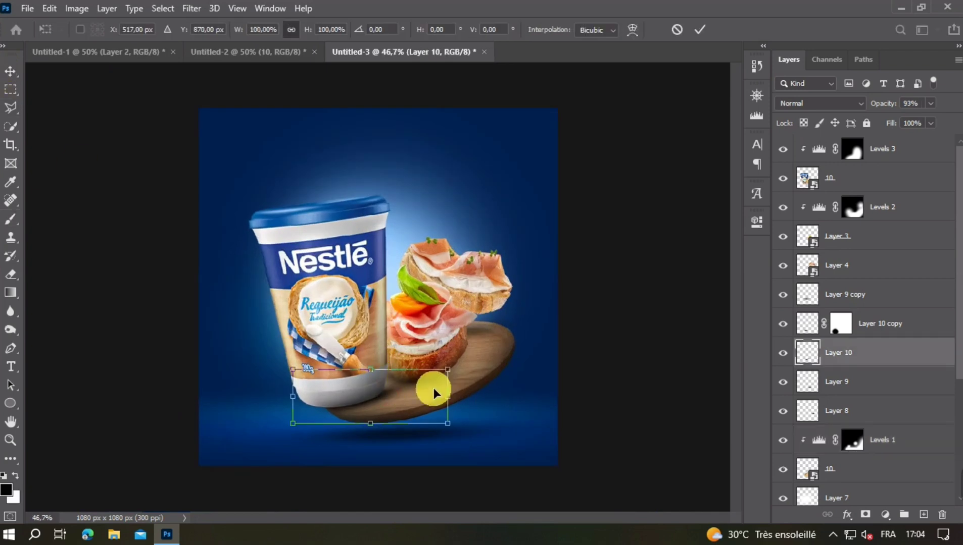
{"action": "left_click_drag", "start_coordinate": [459, 373], "coordinate": [463, 364]}
{"action": "left_click_drag", "start_coordinate": [394, 389], "coordinate": [395, 390]}
{"action": "left_click", "coordinate": [602, 370]}
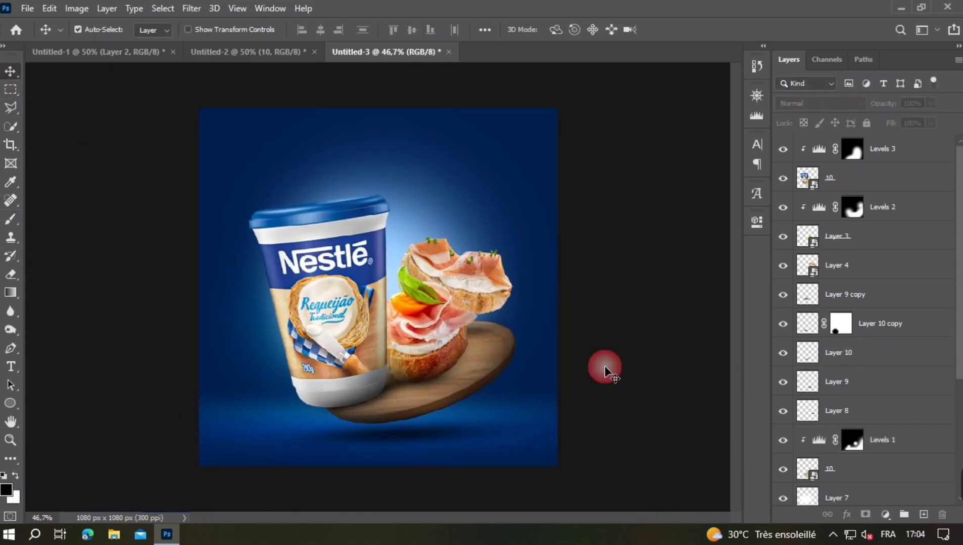
- Add a Levels adjustment clipped to the rear canapé, lower its white output to near black, and invert its mask
{"action": "key", "text": "ctrl+plus"}
{"action": "key", "text": "ctrl+plus"}
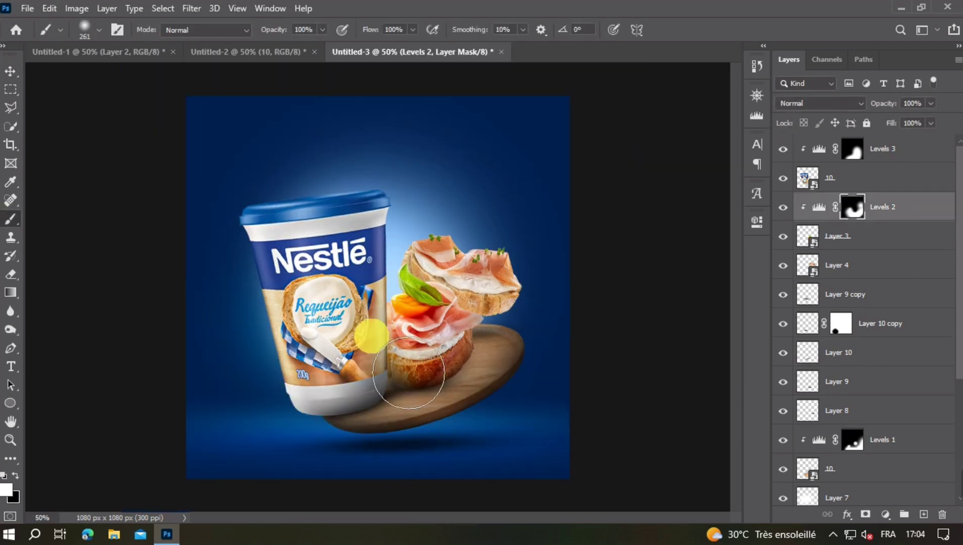
{"action": "left_click", "coordinate": [10, 75]}
{"action": "left_click", "coordinate": [509, 289]}
{"action": "left_click", "coordinate": [885, 514]}
{"action": "left_click", "coordinate": [874, 318]}
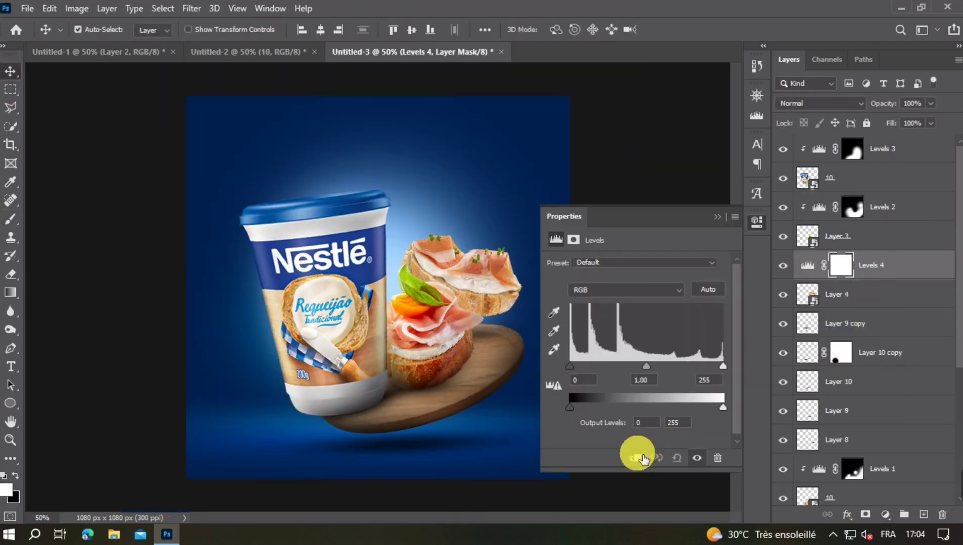
{"action": "left_click", "coordinate": [635, 458]}
{"action": "mouse_move", "coordinate": [723, 408]}
{"action": "left_mouse_down"}
{"action": "mouse_move", "coordinate": [592, 412]}
{"action": "mouse_move", "coordinate": [459, 390]}
{"action": "mouse_move", "coordinate": [610, 296]}
{"action": "mouse_move", "coordinate": [517, 422]}
{"action": "left_mouse_up"}
{"action": "left_click", "coordinate": [718, 217]}
{"action": "key", "text": "ctrl+i"}
- Paint white on the Levels 4 mask with soft brushes of 333 px and 128 px to darken the rear canapé's lower and right edges
{"action": "left_click", "coordinate": [10, 220]}
{"action": "key", "text": "ctrl+z"}
{"action": "scroll", "coordinate": [454, 354], "scroll_direction": "up", "scroll_amount": 5}
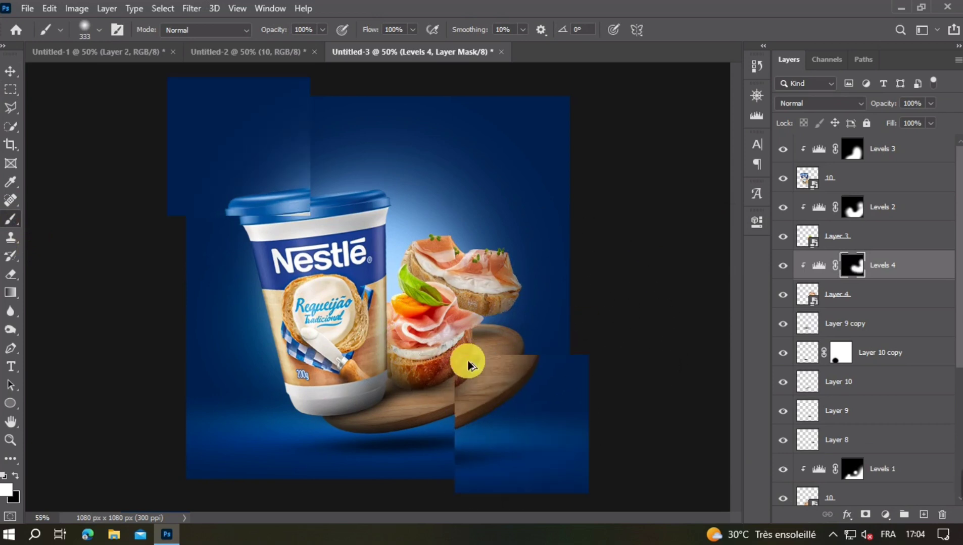
{"action": "right_click", "coordinate": [555, 339], "text": "alt"}
{"action": "left_click", "coordinate": [476, 338]}
{"action": "left_click_drag", "start_coordinate": [475, 333], "coordinate": [553, 331]}
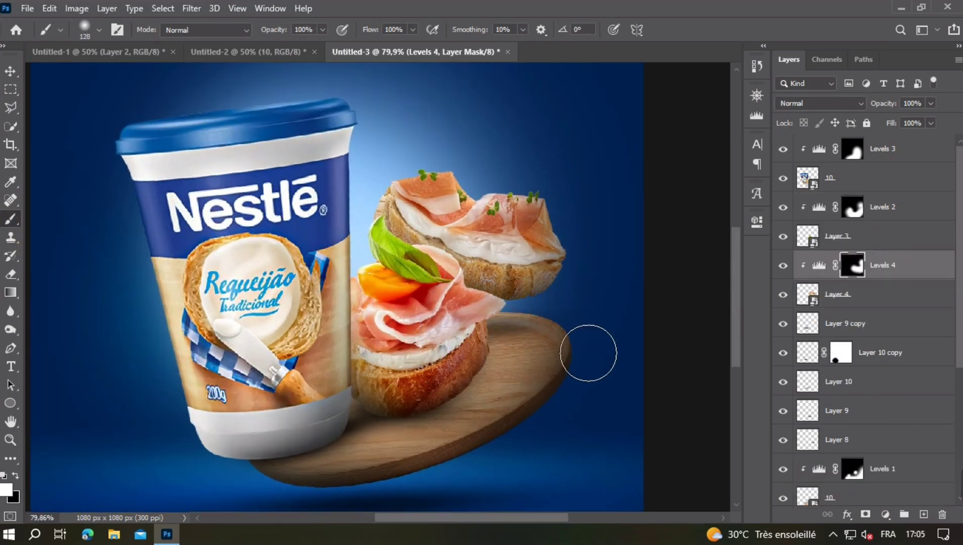
{"action": "left_click_drag", "start_coordinate": [397, 314], "coordinate": [383, 312]}
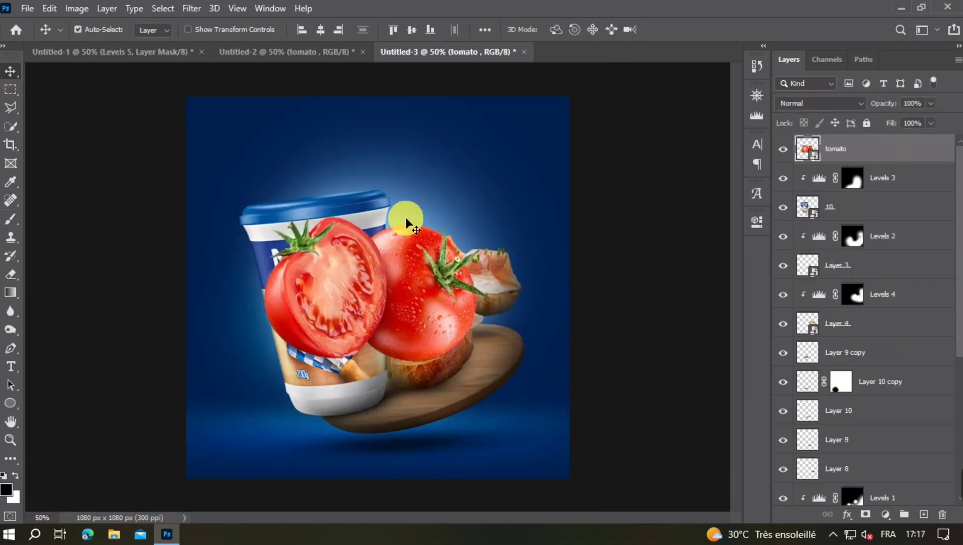
- Scale the tomato layer to about 24.6%, tilt it about -8.5°, and place it above the cup's lid
{"action": "key", "text": "ctrl+t"}
{"action": "left_click_drag", "start_coordinate": [401, 360], "coordinate": [380, 164]}
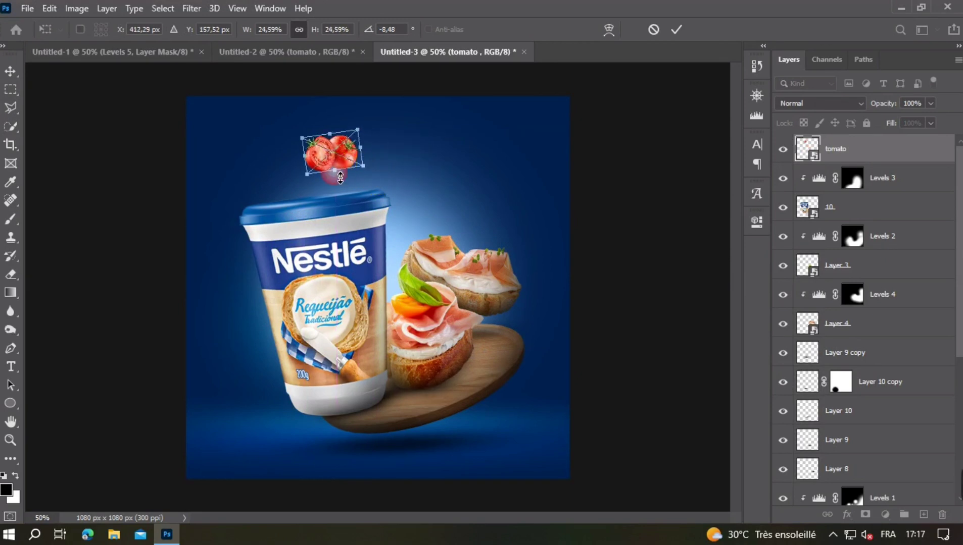
{"action": "left_click", "coordinate": [324, 115]}
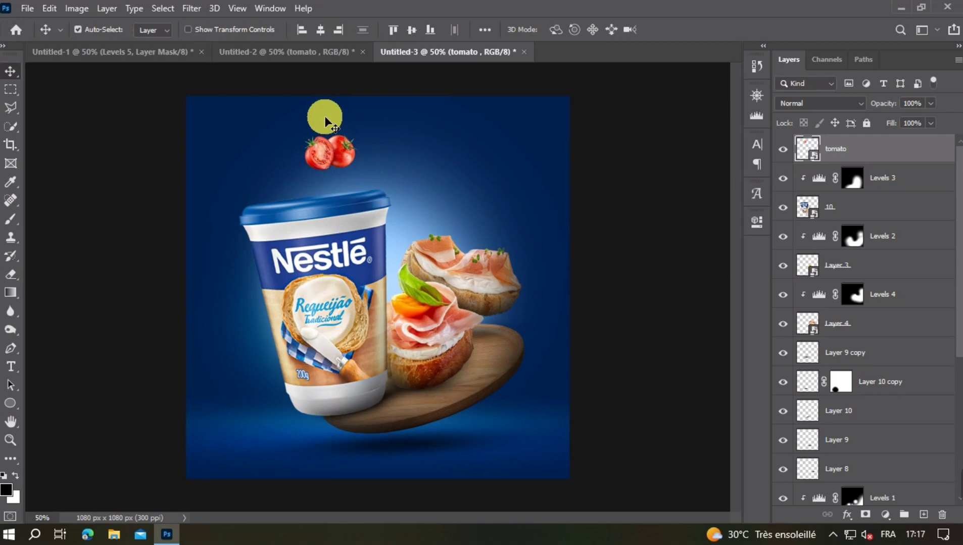
- Bring the red peppercorn from Untitled-2 into Untitled-3, scale it down, and place it and a duplicate around the rear canapé's upper edge
{"action": "left_click", "coordinate": [294, 55]}
{"action": "left_click_drag", "start_coordinate": [397, 255], "coordinate": [375, 279]}
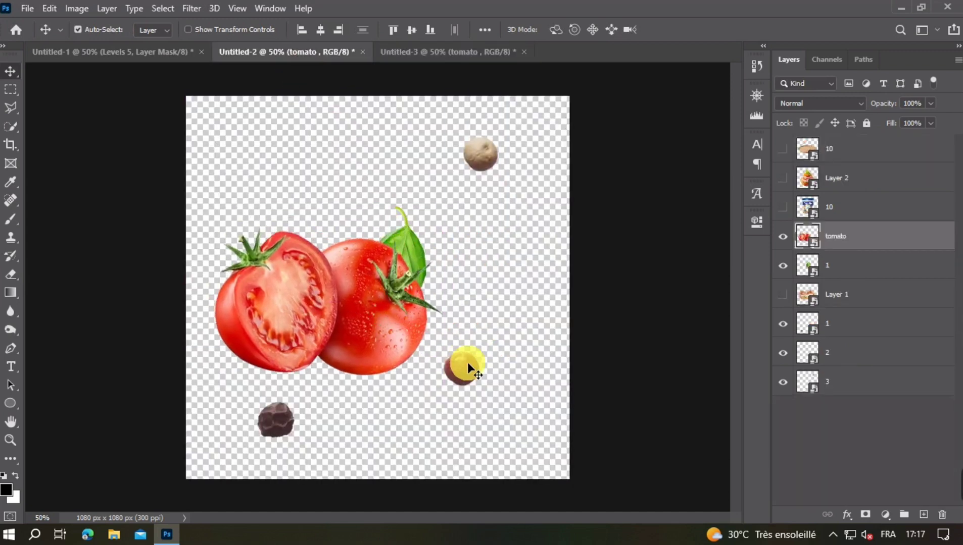
{"action": "left_click_drag", "start_coordinate": [467, 366], "coordinate": [478, 341]}
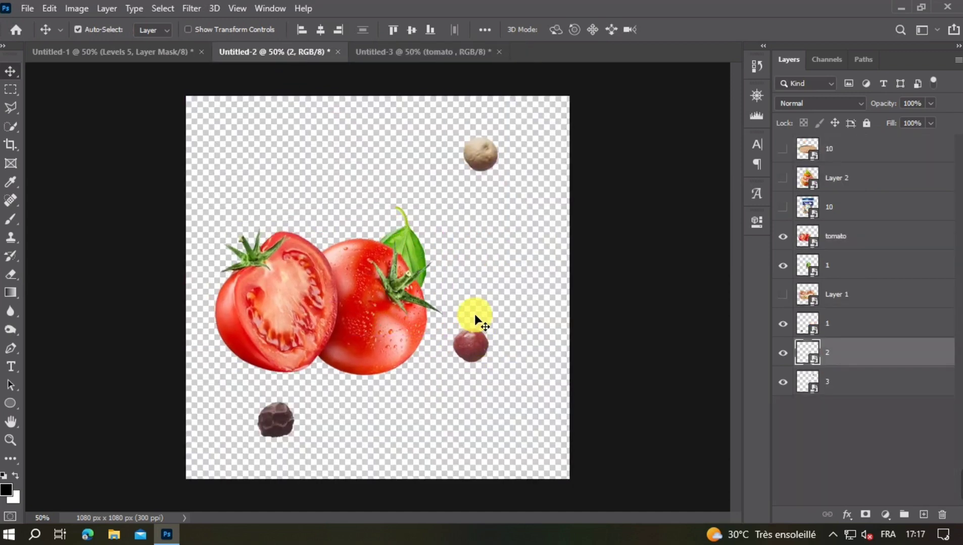
{"action": "left_click_drag", "start_coordinate": [406, 108], "coordinate": [391, 278]}
{"action": "key", "text": "ctrl+t"}
{"action": "key", "text": "Return"}
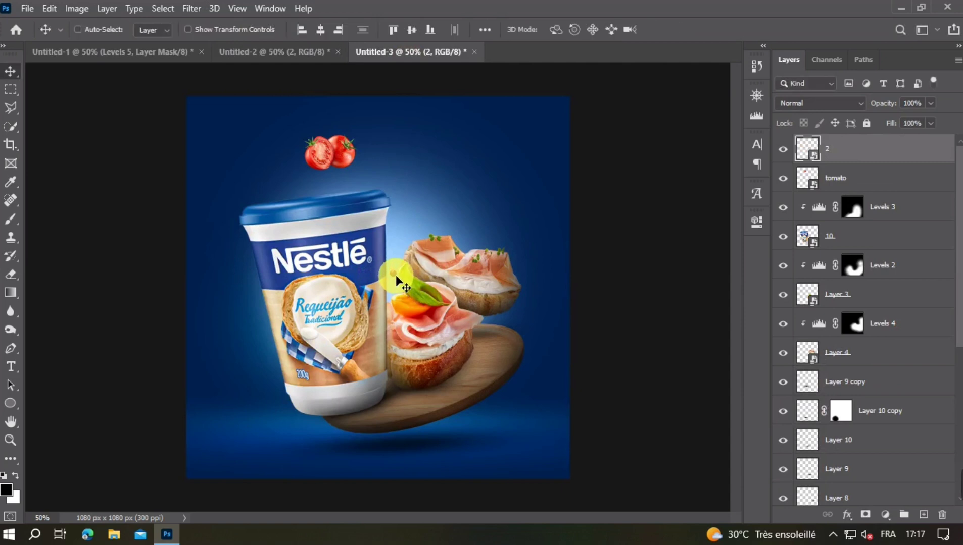
{"action": "left_click_drag", "start_coordinate": [397, 254], "coordinate": [400, 238]}
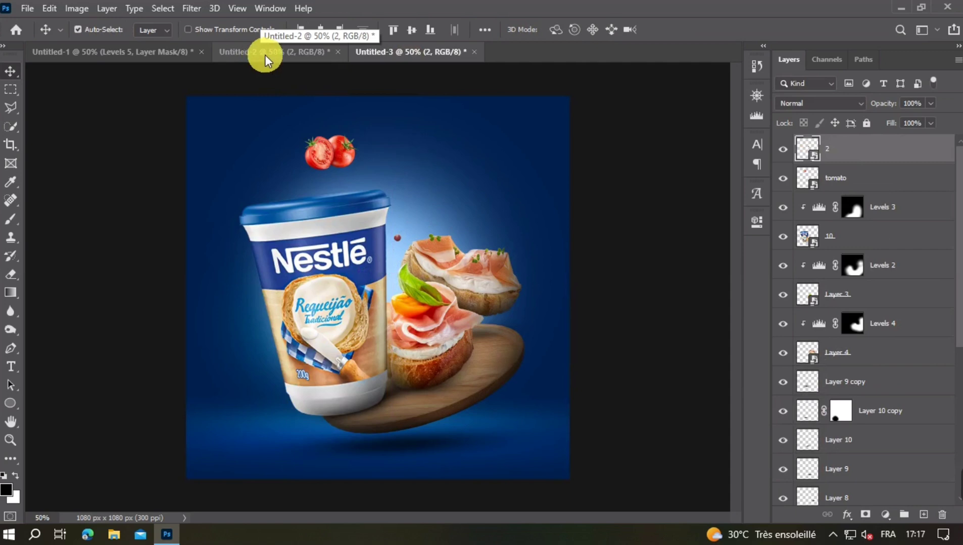
{"action": "left_click_drag", "start_coordinate": [399, 242], "coordinate": [464, 196]}
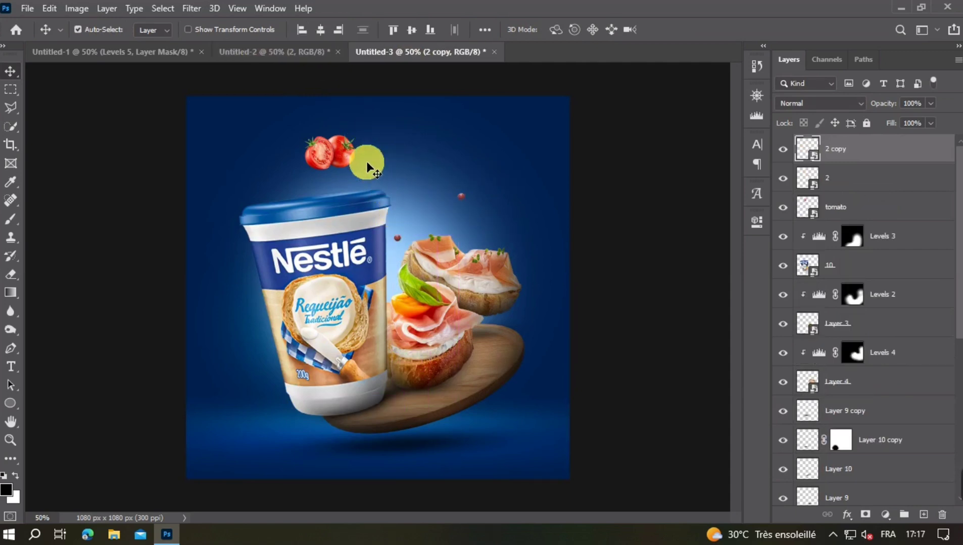
- Bring the dark peppercorn from Untitled-2 into Untitled-3, shrink it beside the tomatoes, and place a duplicate above the rear canapé
{"action": "left_click", "coordinate": [314, 55]}
{"action": "left_click_drag", "start_coordinate": [377, 327], "coordinate": [389, 277]}
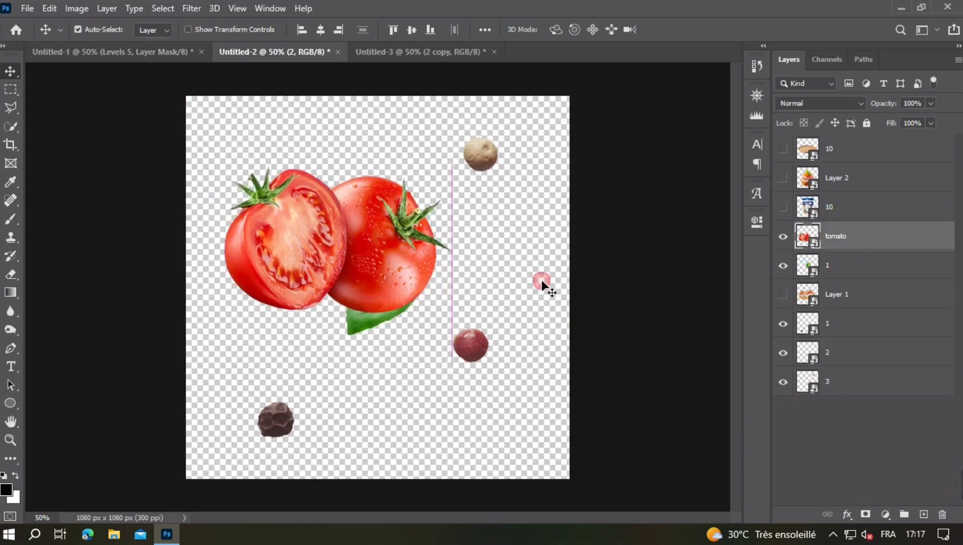
{"action": "left_click", "coordinate": [782, 236]}
{"action": "left_click_drag", "start_coordinate": [292, 423], "coordinate": [305, 410]}
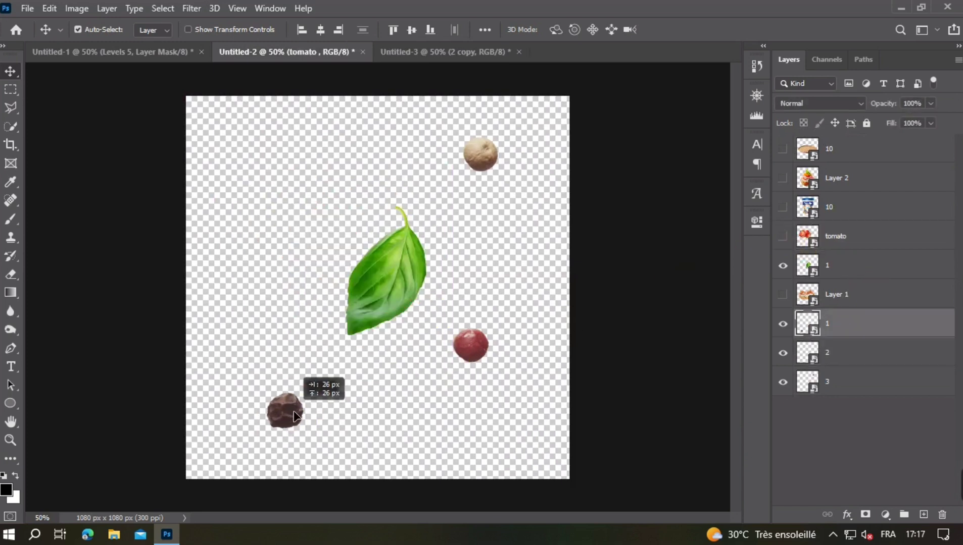
{"action": "left_click", "coordinate": [404, 55]}
{"action": "left_click_drag", "start_coordinate": [407, 84], "coordinate": [384, 166]}
{"action": "key", "text": "ctrl+t"}
{"action": "key", "text": "Return"}
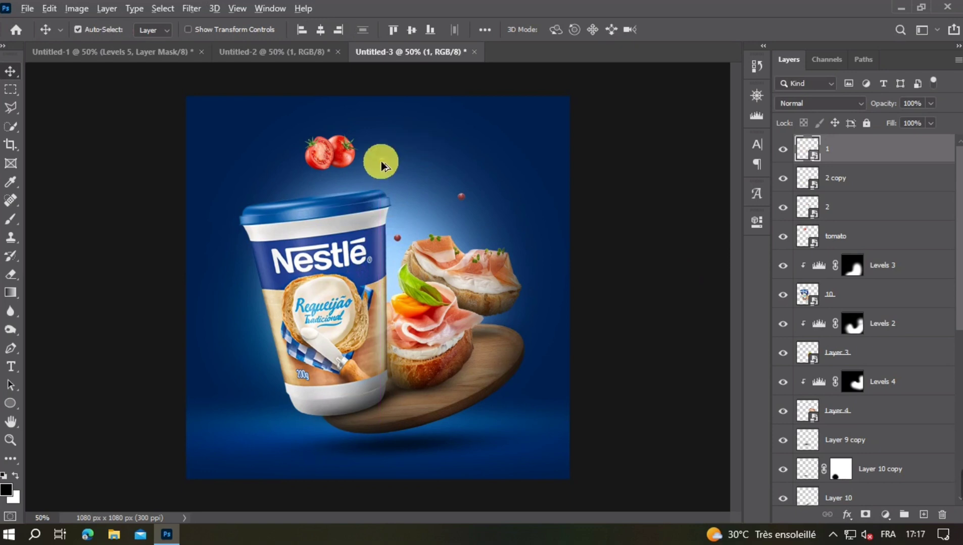
{"action": "left_click_drag", "start_coordinate": [372, 167], "coordinate": [303, 186]}
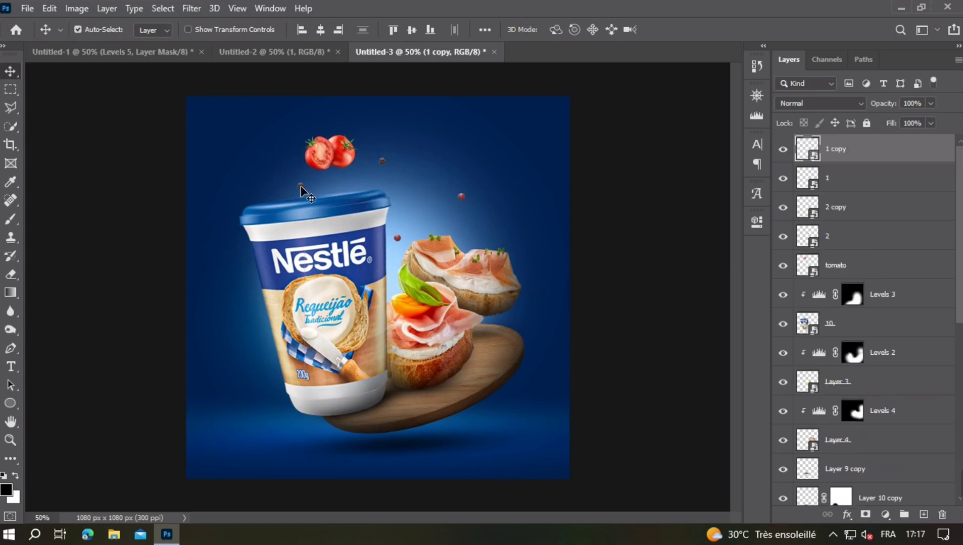
{"action": "left_click_drag", "start_coordinate": [301, 189], "coordinate": [441, 228]}
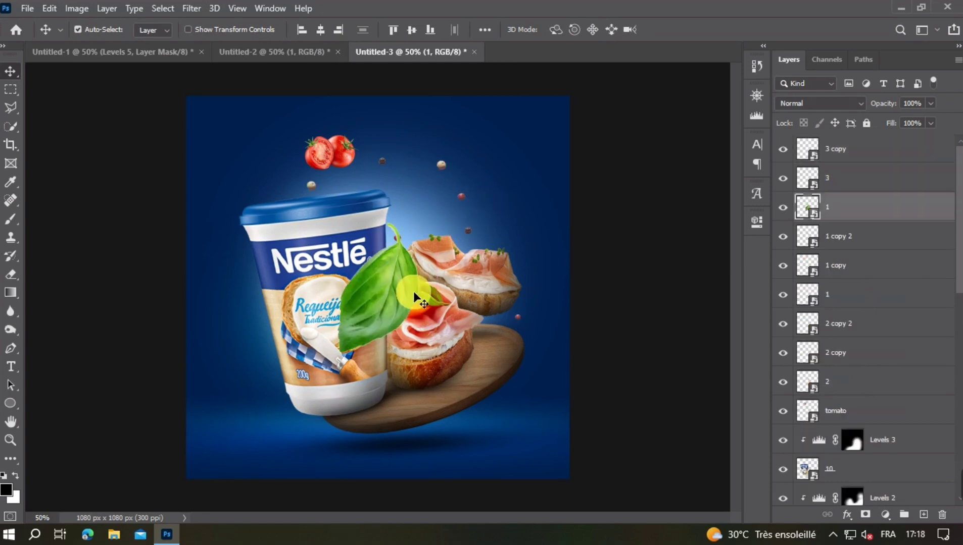
- Scale the basil leaf to 6.31% and rotate it nearly upside down in the space above the canapés
{"action": "key", "text": "ctrl+t"}
{"action": "left_click_drag", "start_coordinate": [412, 291], "coordinate": [366, 358]}
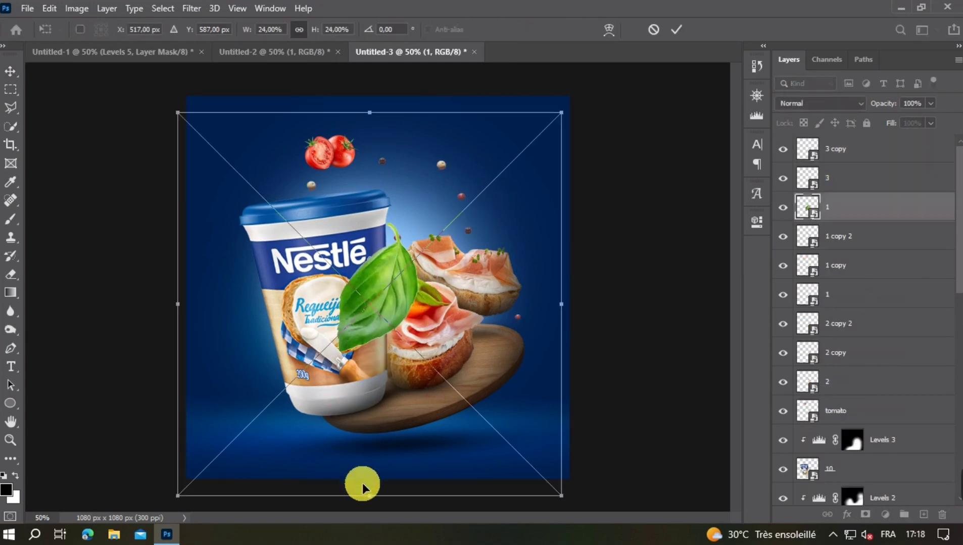
{"action": "left_click_drag", "start_coordinate": [362, 487], "coordinate": [371, 213]}
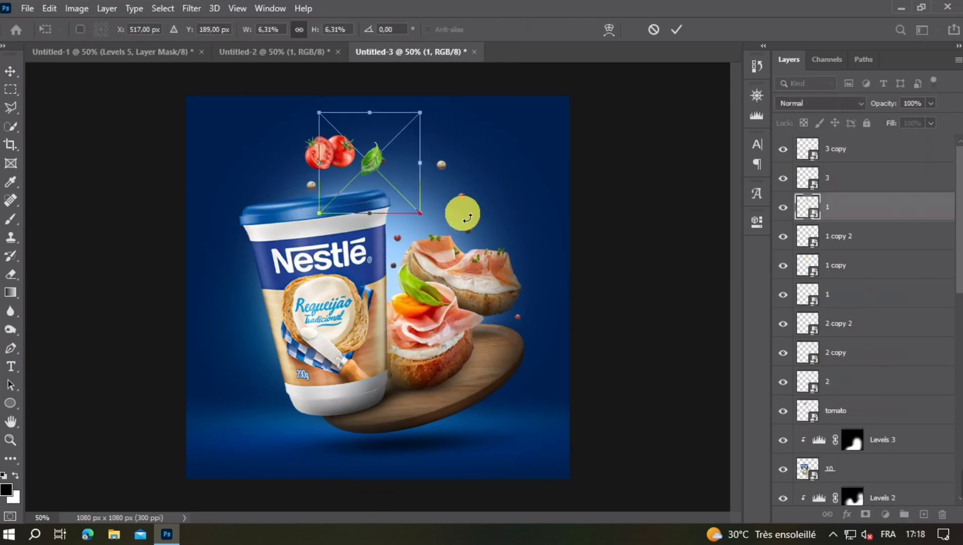
{"action": "left_click_drag", "start_coordinate": [467, 218], "coordinate": [330, 132]}
- Duplicate the basil leaf to the upper right of the rear canapé, flip the copy vertically, and rotate it to about 163°
{"action": "mouse_move", "coordinate": [383, 185]}
{"action": "left_mouse_down"}
{"action": "mouse_move", "coordinate": [427, 220]}
{"action": "mouse_move", "coordinate": [445, 204]}
{"action": "mouse_move", "coordinate": [526, 206]}
{"action": "left_mouse_up"}
{"action": "double_click", "coordinate": [438, 211]}
{"action": "key", "text": "ctrl+t"}
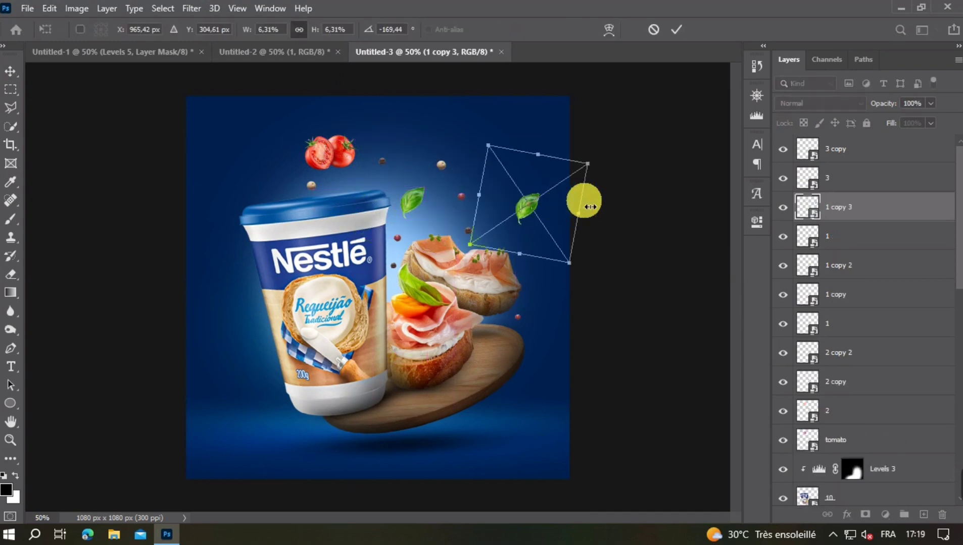
{"action": "right_click", "coordinate": [529, 206]}
{"action": "left_click", "coordinate": [603, 422]}
{"action": "left_click_drag", "start_coordinate": [621, 244], "coordinate": [462, 166]}
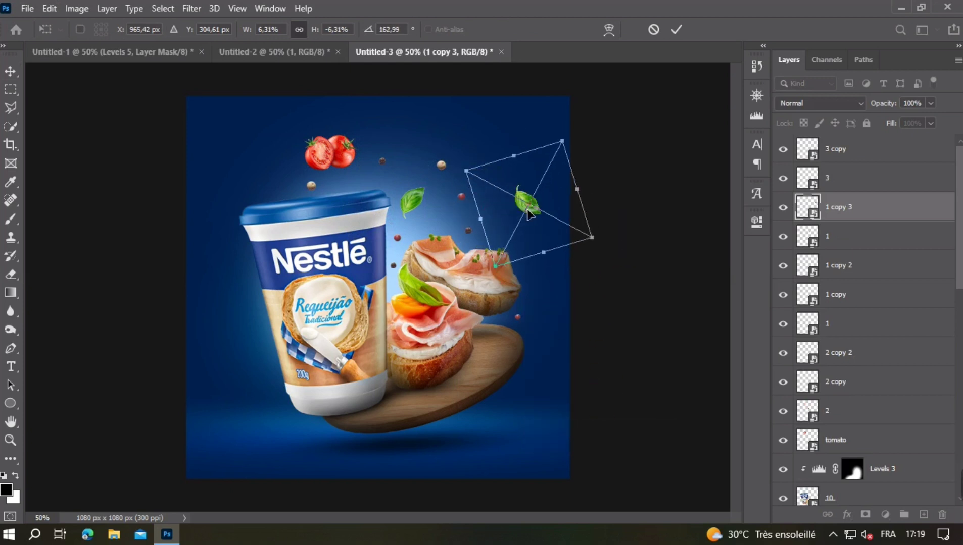
- Place another basil leaf copy above the left side of the cup's lid and rotate it
{"action": "left_click_drag", "start_coordinate": [528, 211], "coordinate": [273, 175]}
{"action": "key", "text": "Return"}
{"action": "key", "text": "ctrl+t"}
{"action": "left_click_drag", "start_coordinate": [372, 176], "coordinate": [246, 265]}
{"action": "key", "text": "Return"}
{"action": "left_click_drag", "start_coordinate": [277, 169], "coordinate": [261, 178]}
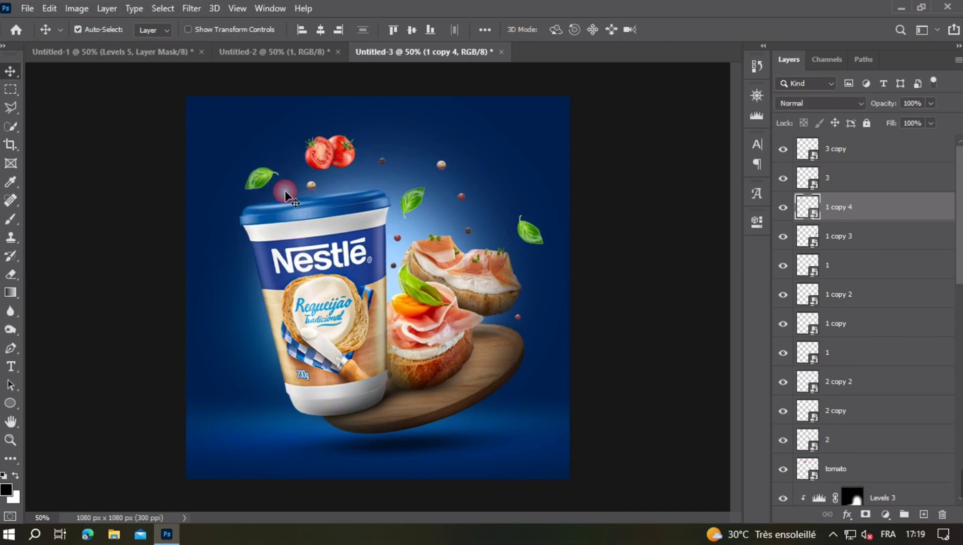
- Fine-tune the rotation of the basil leaf above the cup's left side and nudge it slightly
{"action": "key", "text": "ctrl+t"}
{"action": "left_click_drag", "start_coordinate": [401, 201], "coordinate": [392, 181]}
{"action": "key", "text": "Return"}
{"action": "left_click_drag", "start_coordinate": [261, 177], "coordinate": [262, 175]}
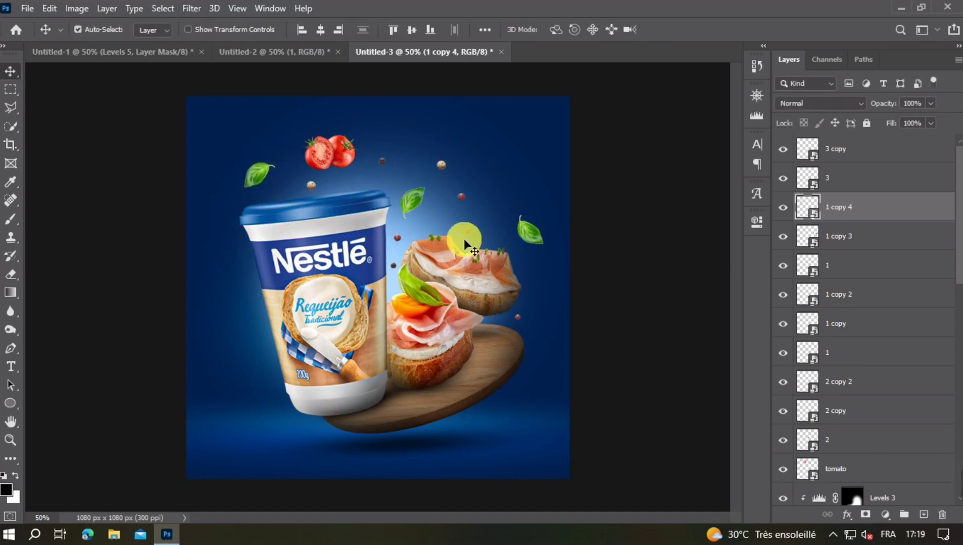
- Tell the peppercorn layers apart by selecting them, and move the three basil leaf layers above them in the layer stack
{"action": "key", "text": "ctrl+minus"}
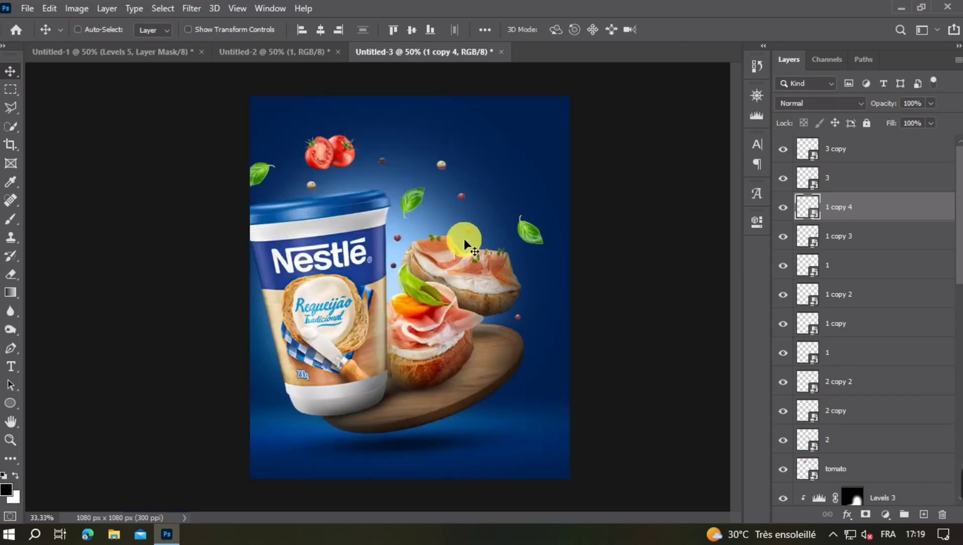
{"action": "key", "text": "ctrl+plus"}
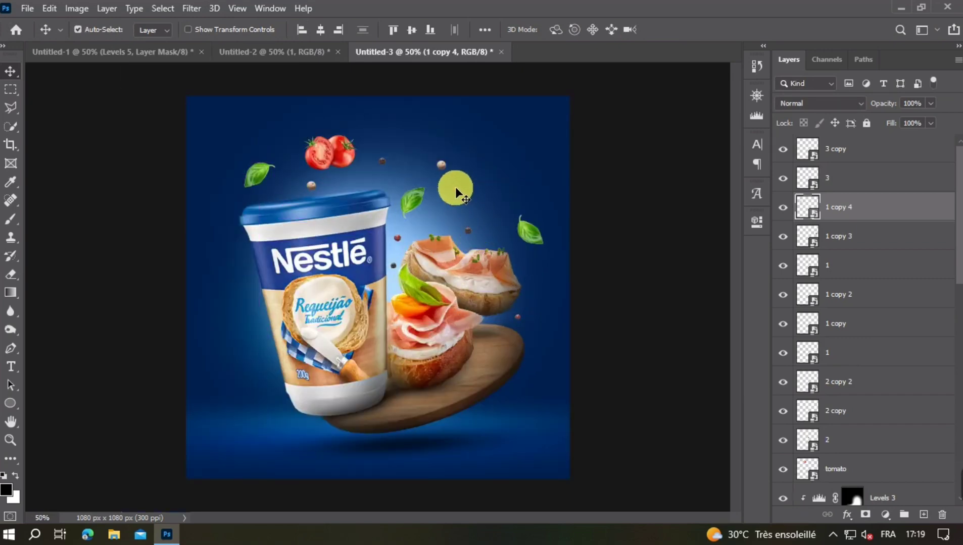
{"action": "left_click", "coordinate": [313, 186]}
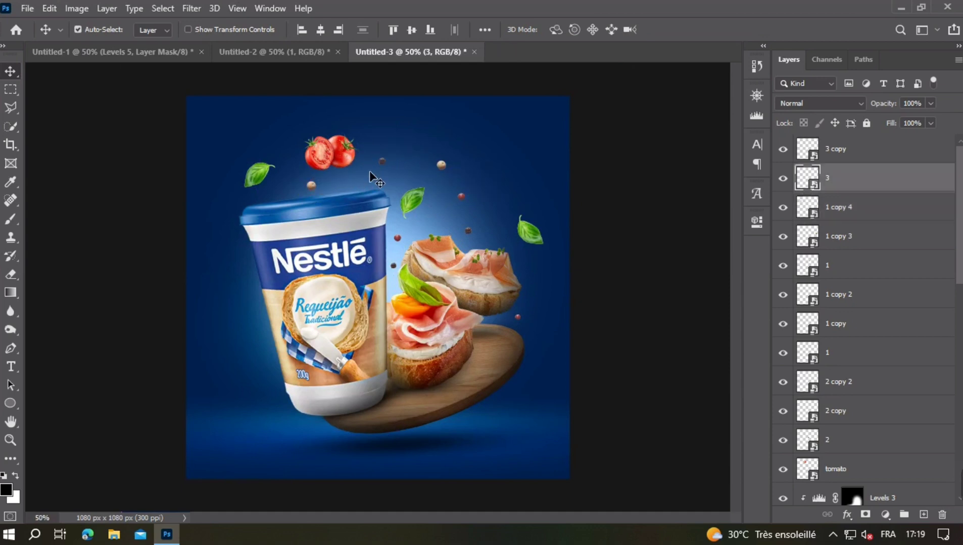
{"action": "left_click", "coordinate": [442, 165], "text": "shift"}
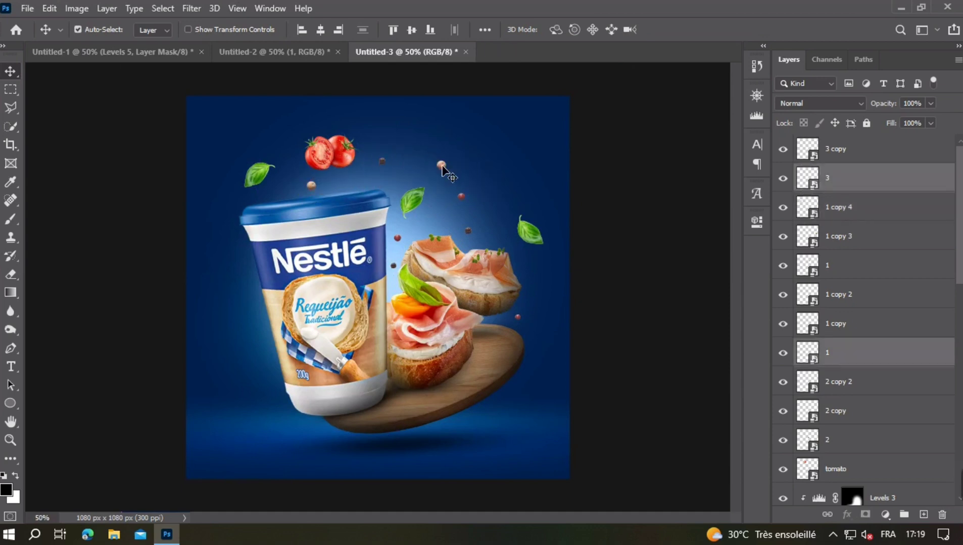
{"action": "left_click", "coordinate": [442, 166], "text": "shift"}
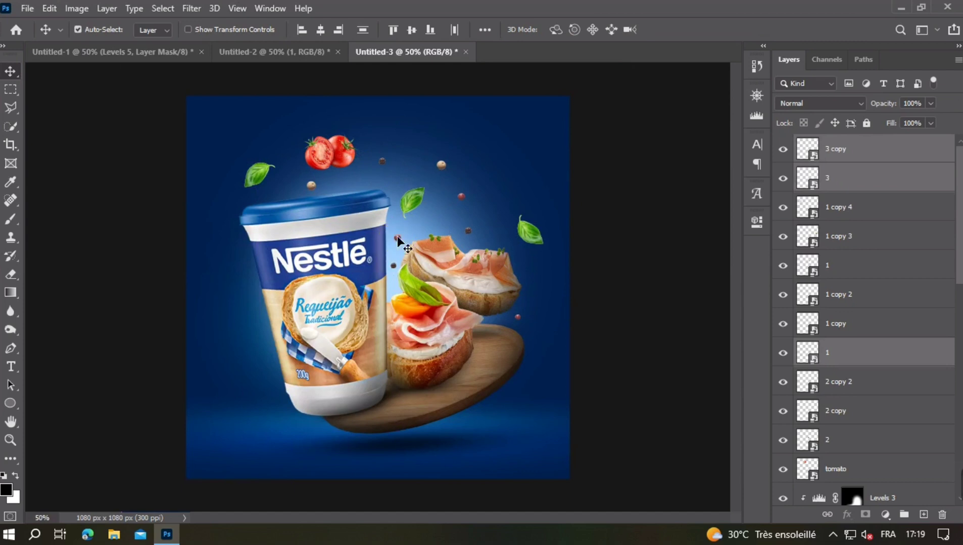
{"action": "left_click", "coordinate": [398, 238], "text": "shift"}
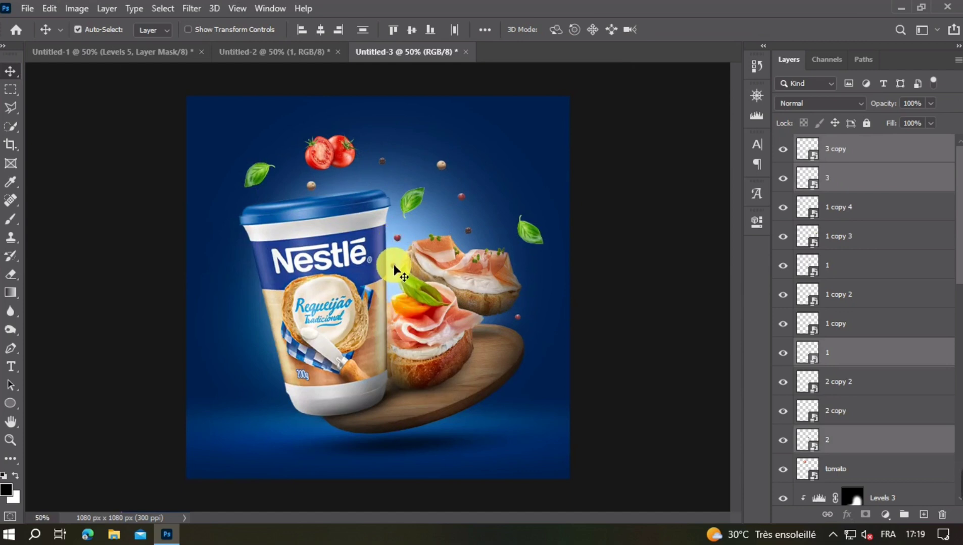
{"action": "left_click", "coordinate": [394, 266], "text": "shift"}
{"action": "left_click", "coordinate": [475, 213], "text": "shift"}
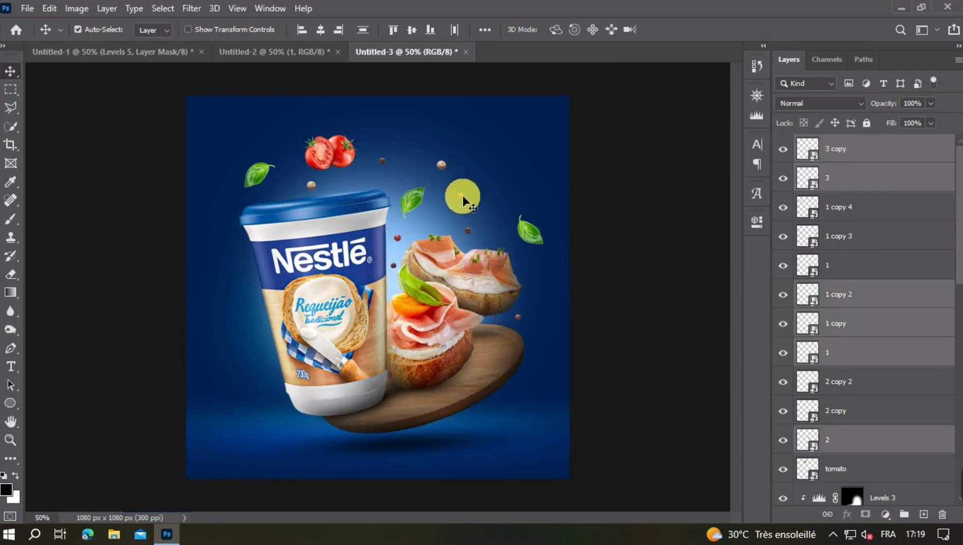
{"action": "left_click", "coordinate": [472, 209], "text": "shift"}
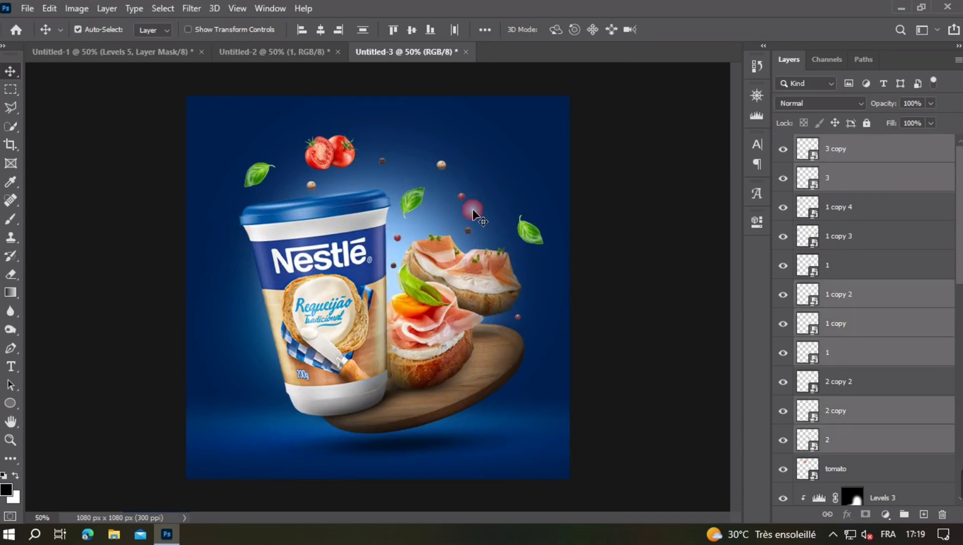
{"action": "left_click", "coordinate": [518, 316], "text": "shift"}
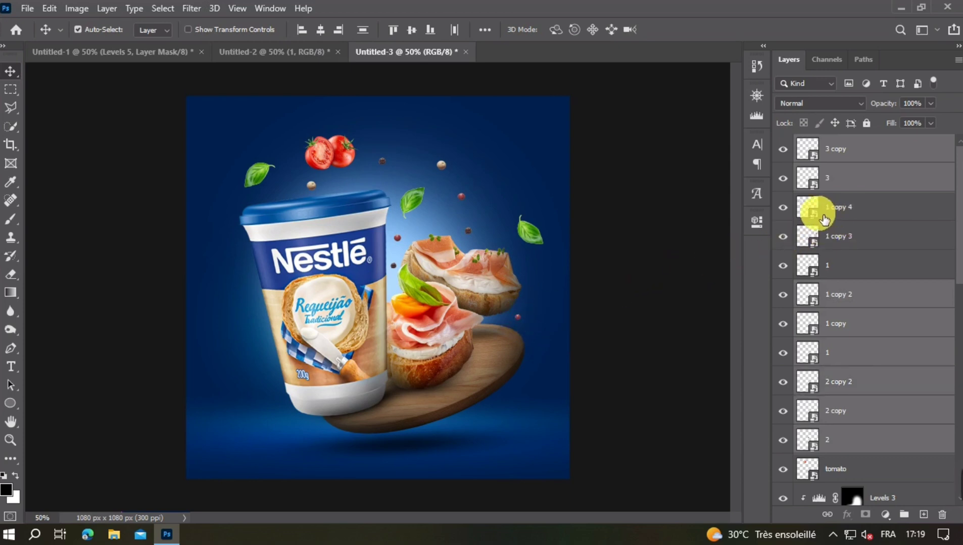
{"action": "left_click", "coordinate": [845, 218]}
{"action": "left_click", "coordinate": [862, 270], "text": "shift"}
{"action": "left_click_drag", "start_coordinate": [860, 221], "coordinate": [854, 145]}
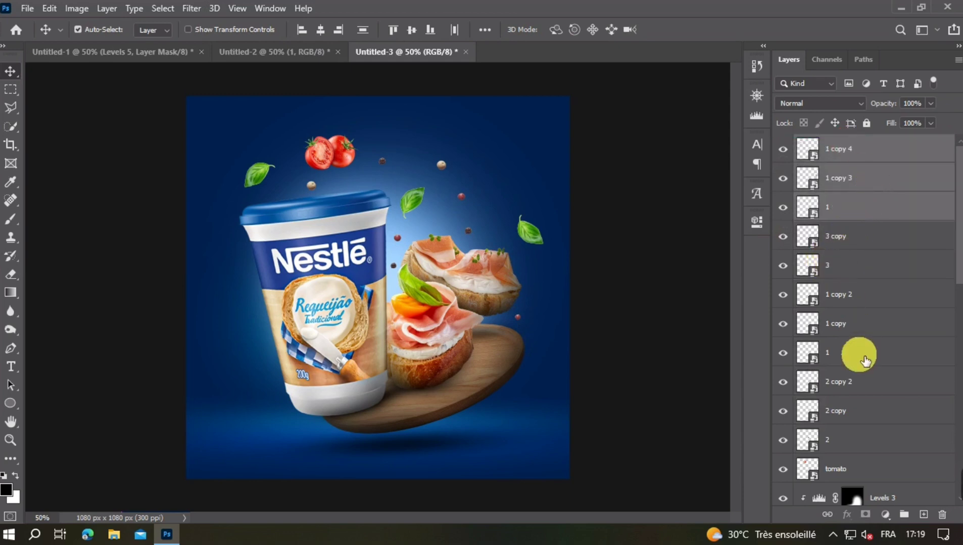
- Group the eight peppercorn layers, from 3 copy down to 2, and check the group by toggling its visibility
{"action": "left_click", "coordinate": [850, 440]}
{"action": "left_click", "coordinate": [851, 241], "text": "shift"}
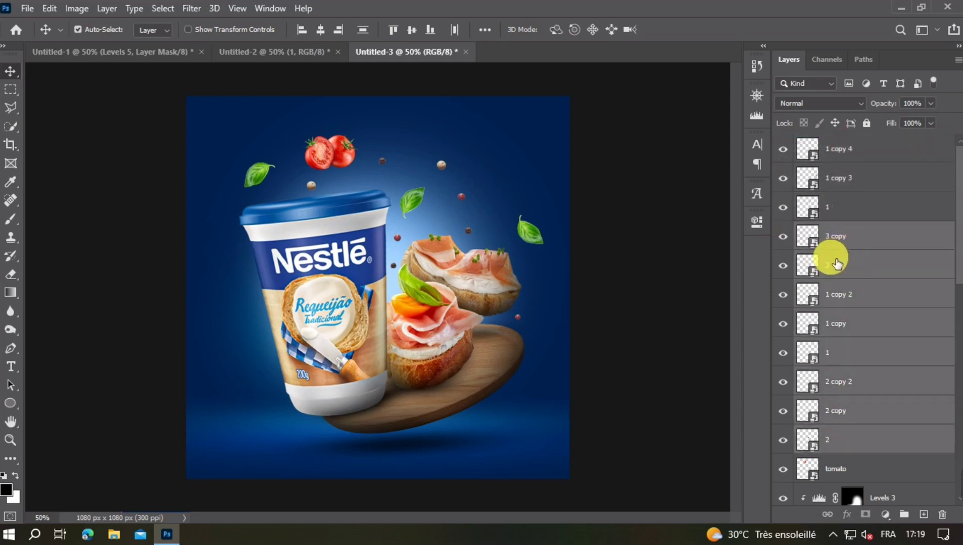
{"action": "key", "text": "ctrl+g"}
{"action": "left_click", "coordinate": [784, 231]}
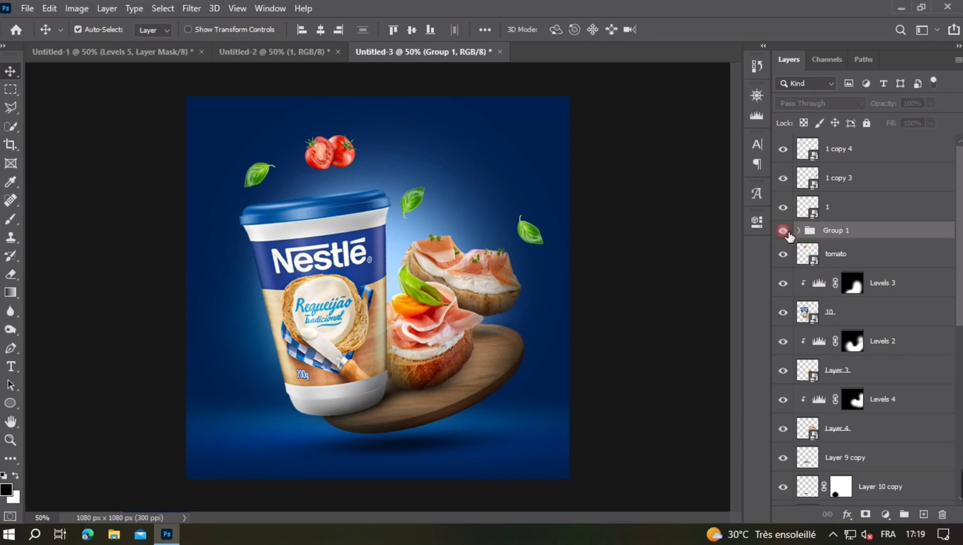
{"action": "left_click", "coordinate": [784, 232]}
- Check which leaf each of the three top layers holds, and group 1 copy 4, 1 copy 3 and 1
{"action": "left_click", "coordinate": [859, 156]}
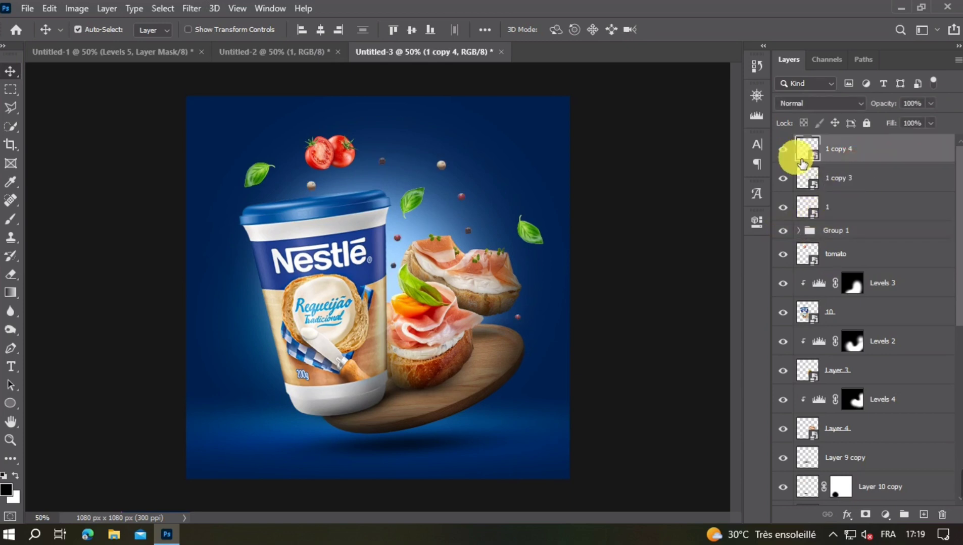
{"action": "left_click", "coordinate": [783, 149]}
{"action": "left_click", "coordinate": [783, 149]}
{"action": "left_click", "coordinate": [783, 178]}
{"action": "left_click", "coordinate": [783, 207]}
{"action": "left_click", "coordinate": [807, 212]}
{"action": "left_click", "coordinate": [852, 155], "text": "shift"}
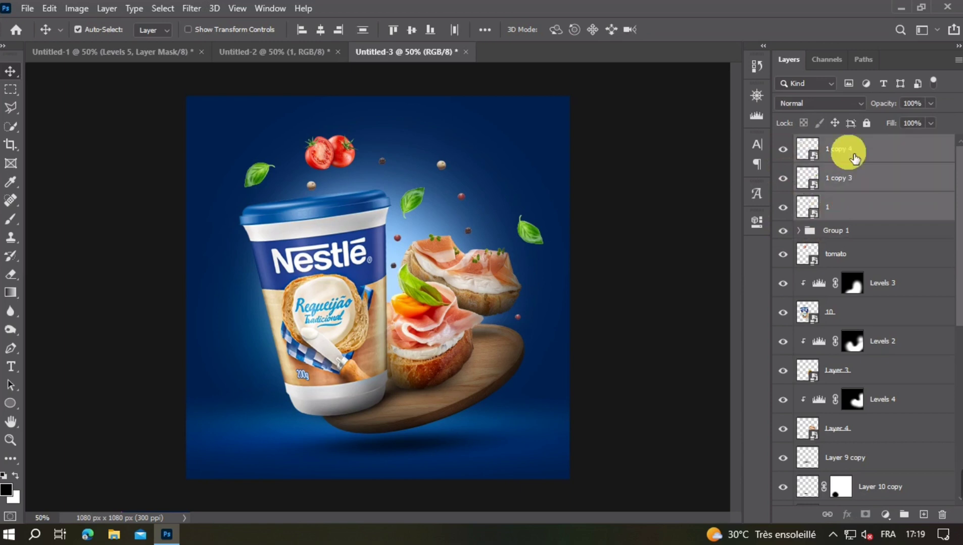
{"action": "key", "text": "ctrl+g"}
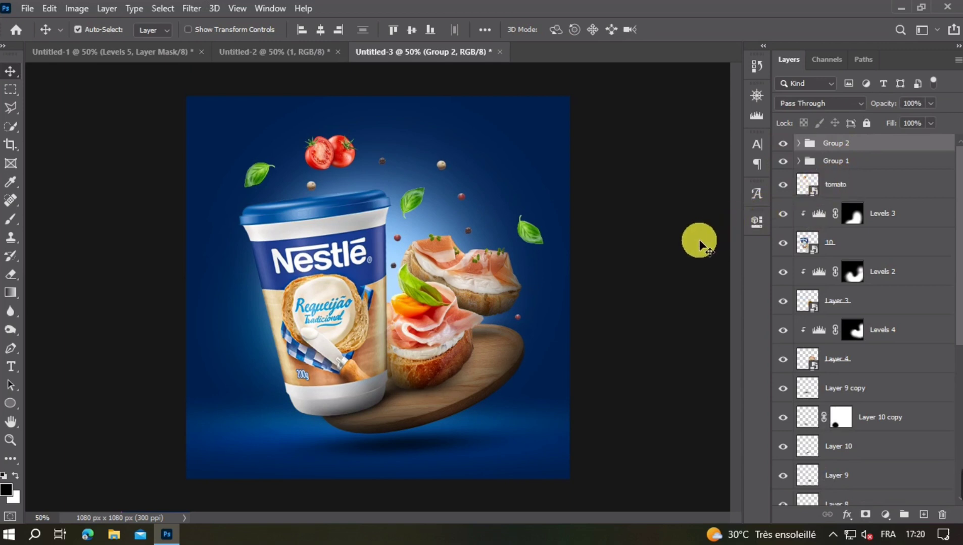
- Rotate the tomatoes slightly counterclockwise and scale them down a little above the cup's lid
{"action": "left_click", "coordinate": [338, 152]}
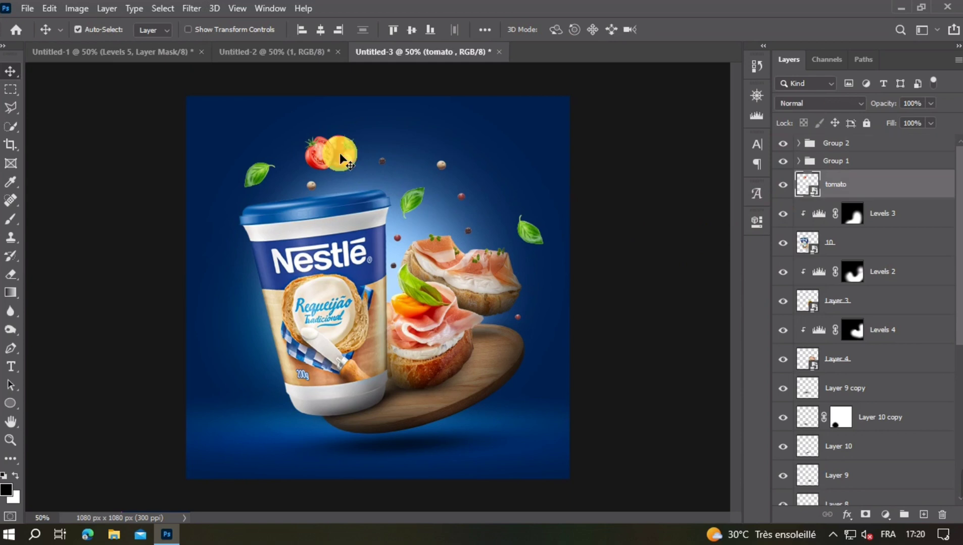
{"action": "key", "text": "ctrl+t"}
{"action": "left_click_drag", "start_coordinate": [431, 195], "coordinate": [409, 152]}
{"action": "left_click_drag", "start_coordinate": [318, 180], "coordinate": [332, 173]}
{"action": "left_click", "coordinate": [443, 174]}
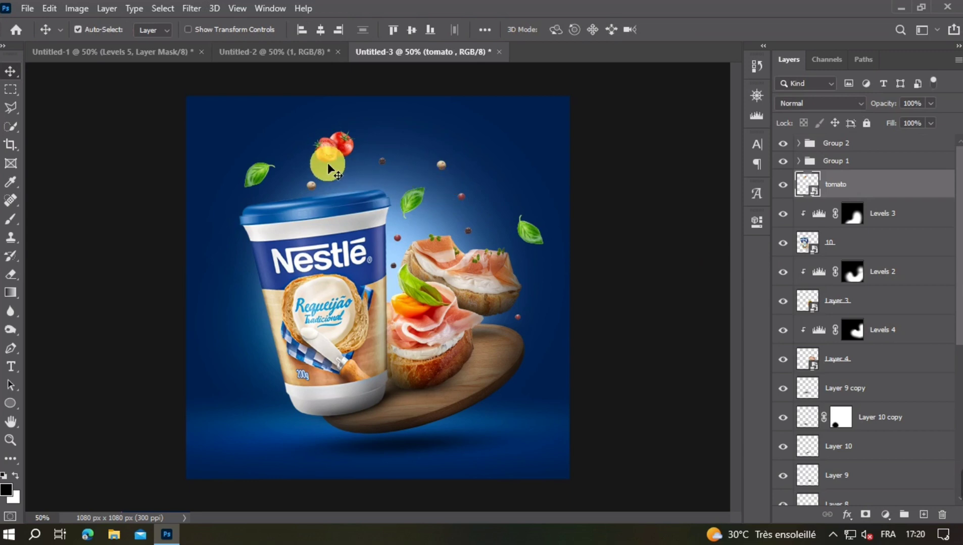
- Add a white (ffffff) solid color fill clipped to the tomato layer and invert its mask to black
{"action": "left_click", "coordinate": [885, 514]}
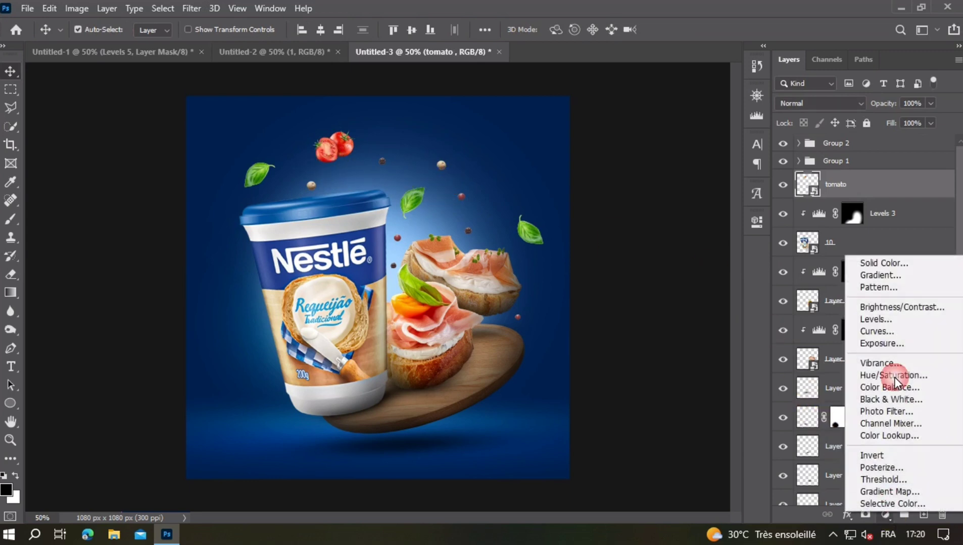
{"action": "left_click", "coordinate": [880, 260]}
{"action": "type", "text": "ffffff"}
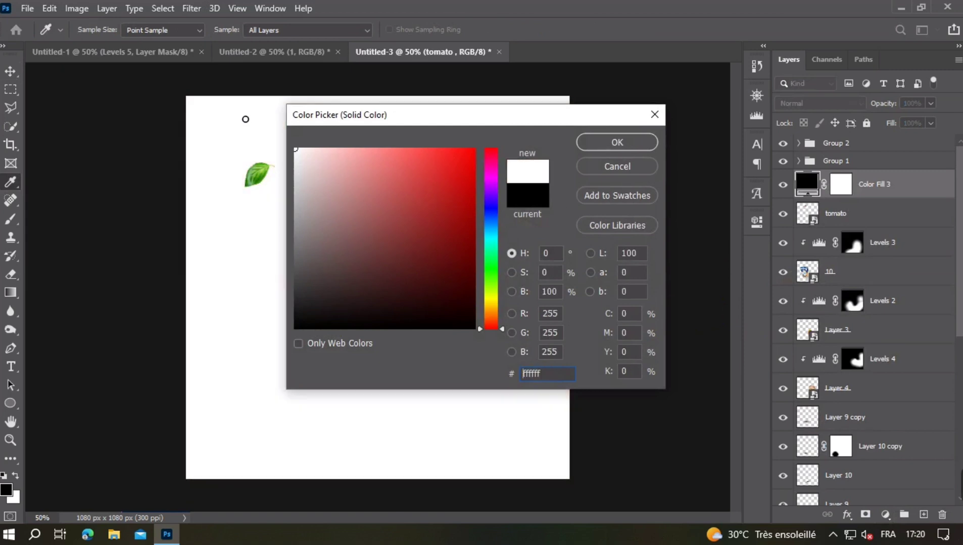
{"action": "key", "text": "Return"}
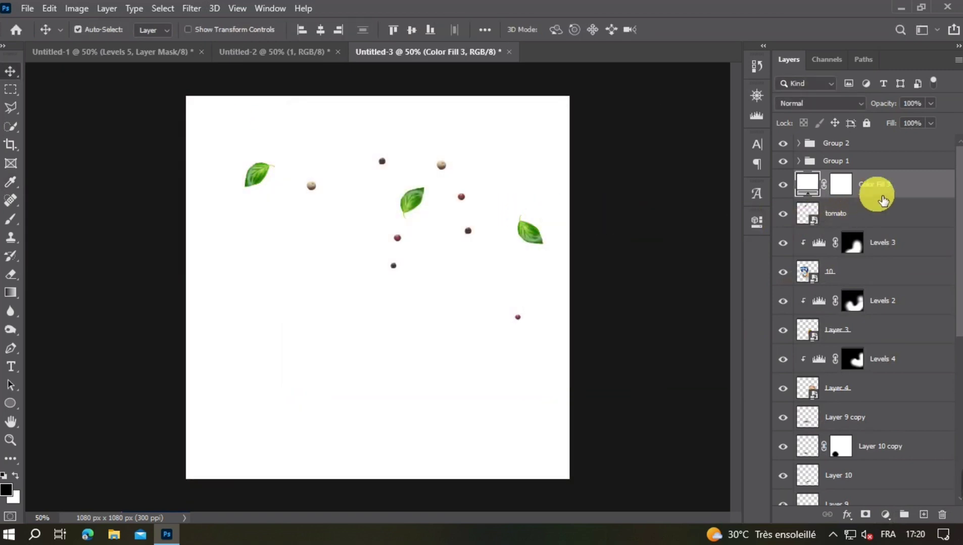
{"action": "right_click", "coordinate": [917, 184]}
{"action": "left_click", "coordinate": [795, 272]}
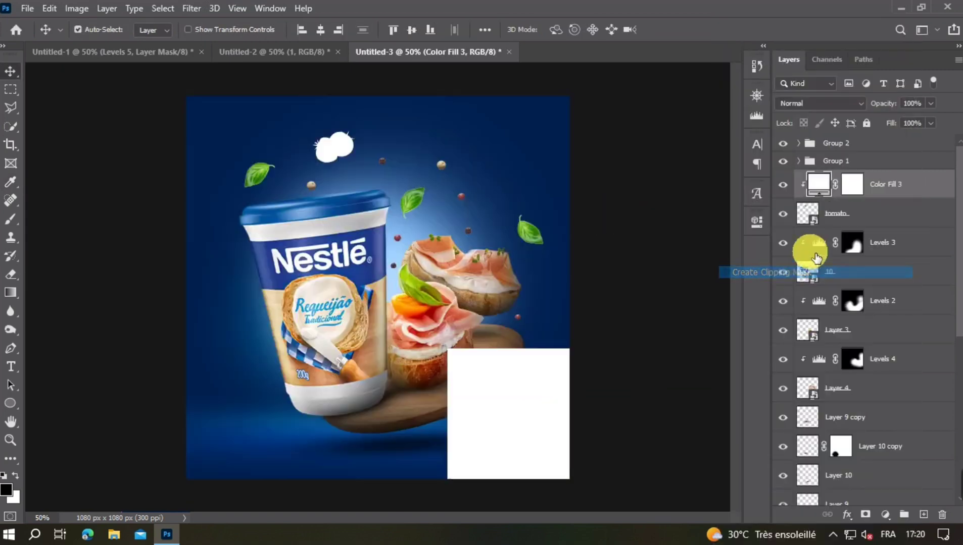
{"action": "left_click", "coordinate": [854, 192]}
{"action": "key", "text": "ctrl+i"}
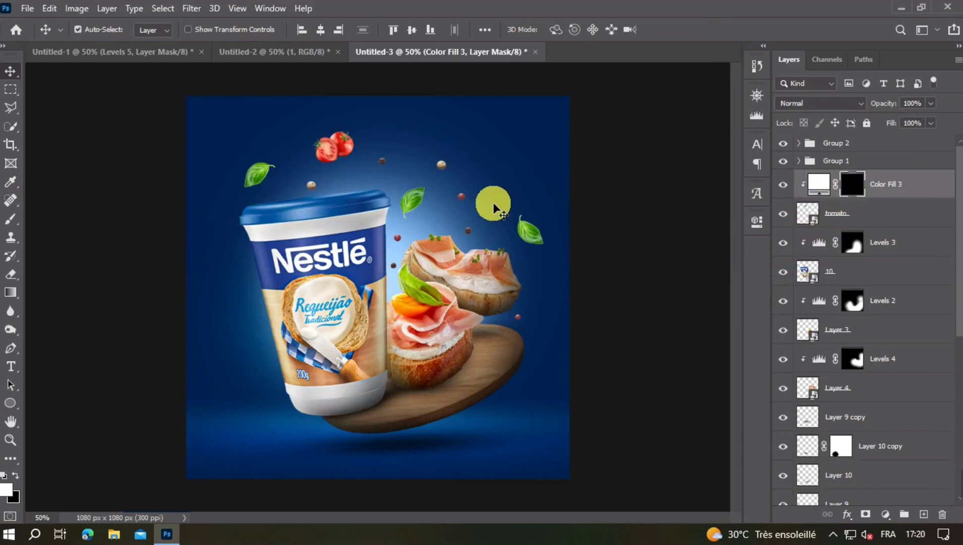
- Paint a soft white highlight along the lower edge of the tomatoes on the fill's mask
{"action": "left_click", "coordinate": [10, 221]}
{"action": "scroll", "coordinate": [345, 180], "scroll_direction": "up", "scroll_amount": 8}
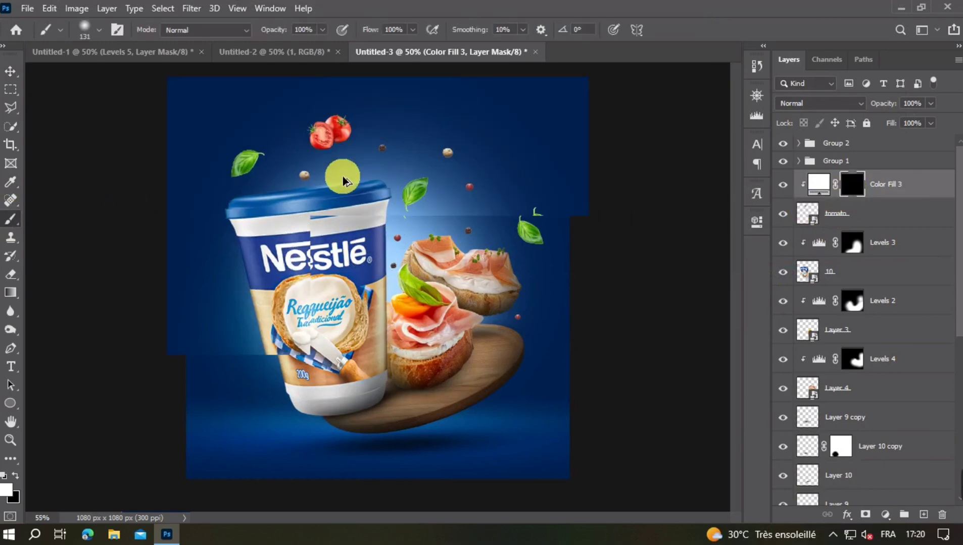
{"action": "left_click_drag", "start_coordinate": [349, 168], "coordinate": [357, 239]}
{"action": "left_click_drag", "start_coordinate": [375, 191], "coordinate": [367, 194]}
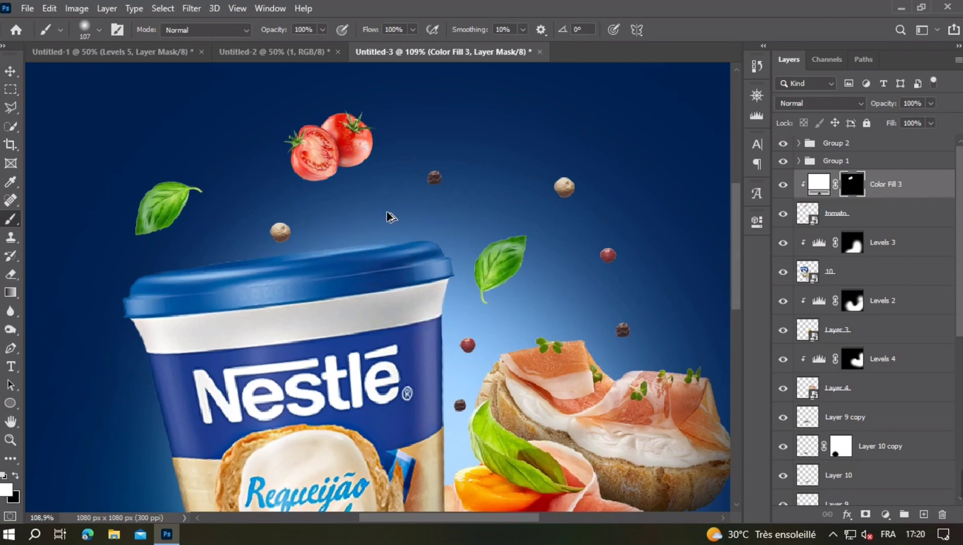
{"action": "scroll", "coordinate": [387, 210], "scroll_direction": "down", "scroll_amount": 5}
{"action": "key", "text": "v"}
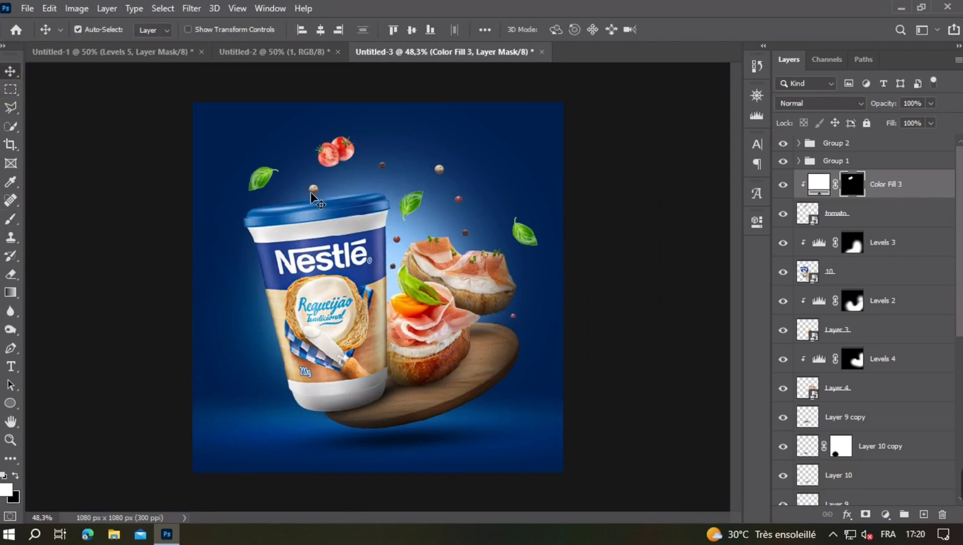
{"action": "left_click", "coordinate": [416, 208]}
{"action": "left_click", "coordinate": [885, 515]}
{"action": "left_click", "coordinate": [874, 320]}
{"action": "left_click", "coordinate": [634, 457]}
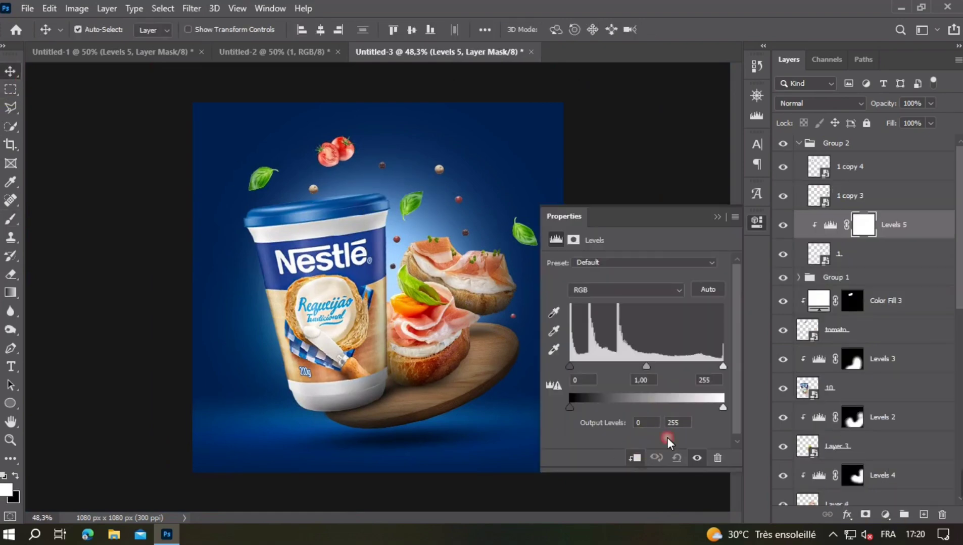
{"action": "left_click", "coordinate": [757, 223]}
{"action": "key", "text": "Delete"}
- Add a white solid color fill clipped to the basil leaf above the canapés and invert its mask
{"action": "left_click", "coordinate": [885, 515]}
{"action": "left_click", "coordinate": [877, 262]}
{"action": "left_click_drag", "start_coordinate": [474, 302], "coordinate": [291, 144]}
{"action": "left_click", "coordinate": [616, 142]}
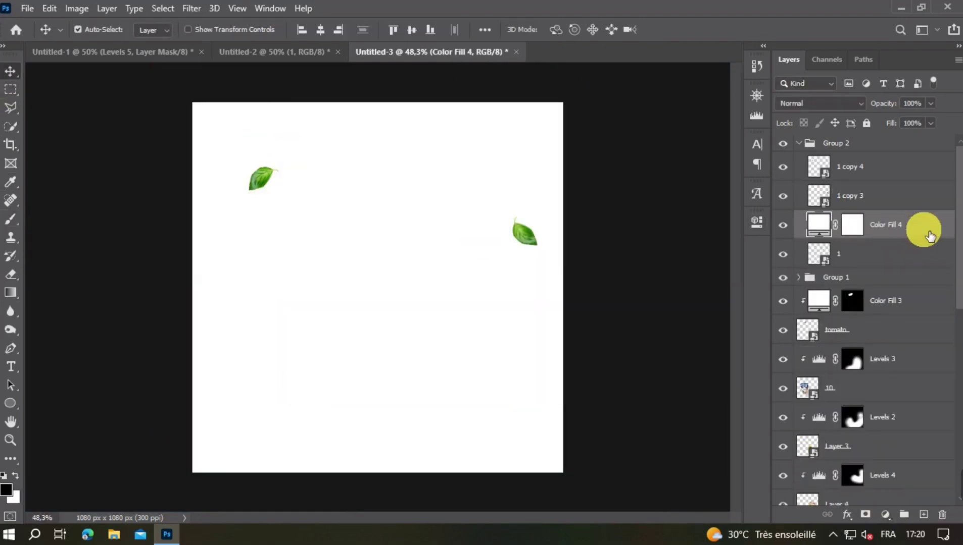
{"action": "right_click", "coordinate": [924, 230]}
{"action": "left_click", "coordinate": [861, 242]}
{"action": "key", "text": "ctrl+i"}
- Brush a soft white highlight onto the basil leaf above the canapés through the fill's mask
{"action": "key", "text": "b"}
{"action": "scroll", "coordinate": [475, 251], "scroll_direction": "up", "scroll_amount": 3}
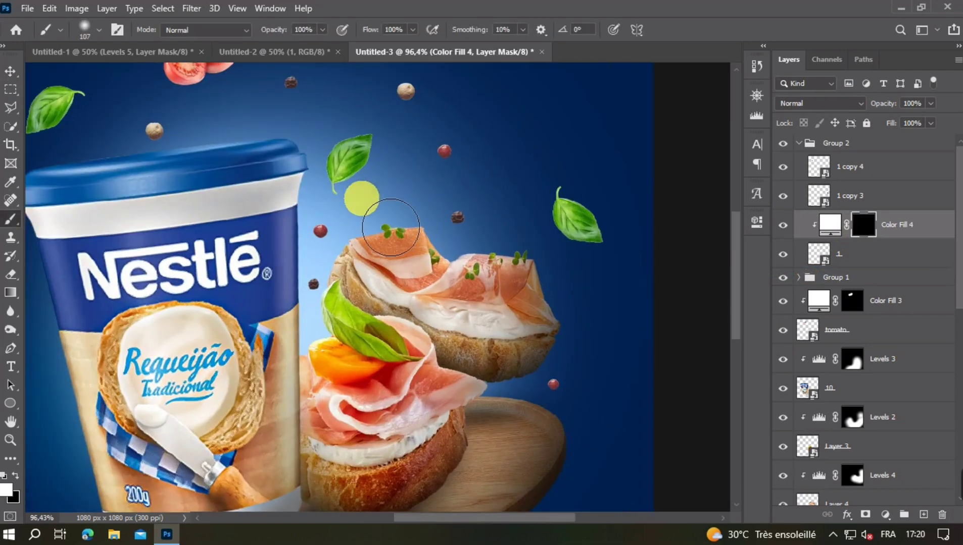
{"action": "scroll", "coordinate": [386, 263], "scroll_direction": "down", "scroll_amount": 3}
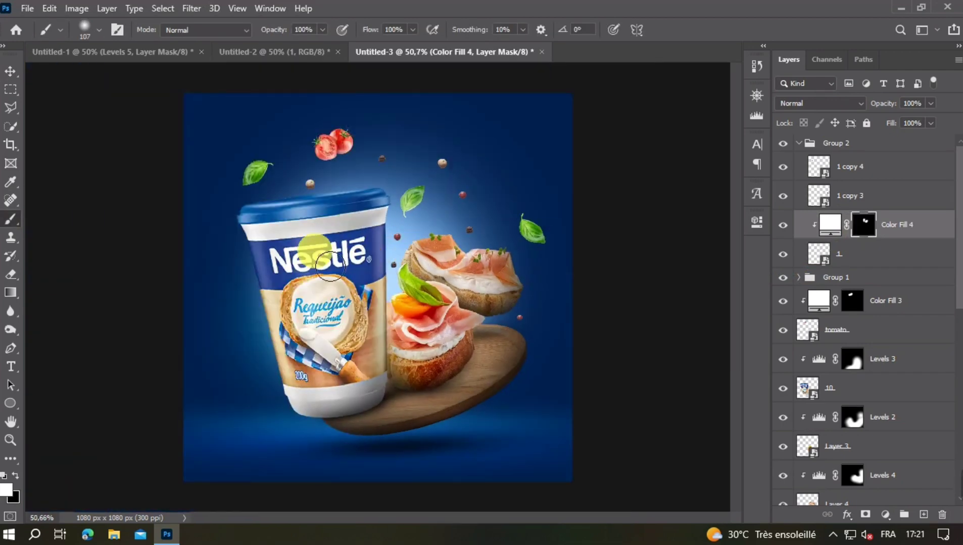
{"action": "left_click", "coordinate": [11, 72]}
- Add a white solid color fill clipped to the basil leaf above the cup's left side and invert its mask
{"action": "left_click", "coordinate": [255, 172]}
{"action": "left_click", "coordinate": [885, 514]}
{"action": "left_click", "coordinate": [876, 256]}
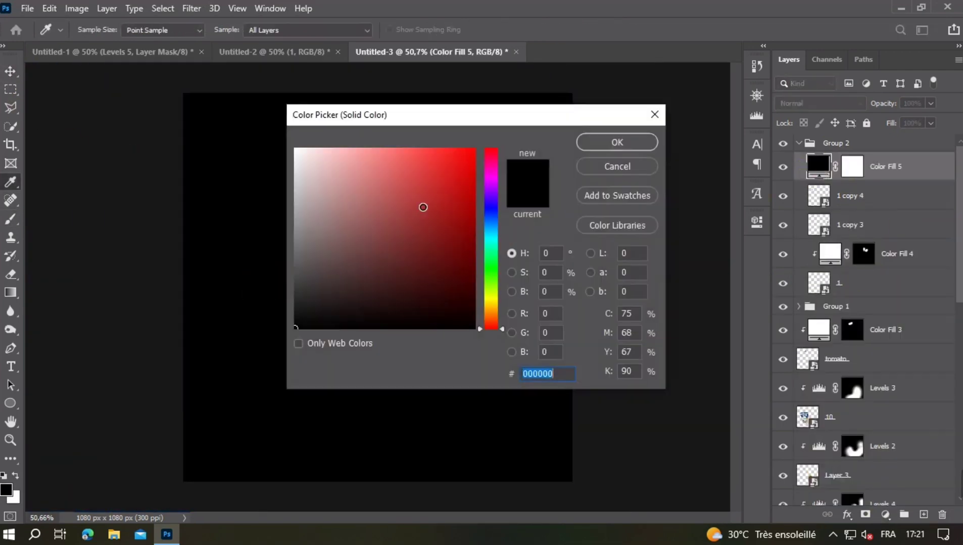
{"action": "left_click_drag", "start_coordinate": [423, 208], "coordinate": [293, 145]}
{"action": "key", "text": "Return"}
{"action": "left_click", "coordinate": [15, 476]}
{"action": "right_click", "coordinate": [916, 176]}
{"action": "left_click", "coordinate": [861, 243]}
{"action": "left_click", "coordinate": [873, 175]}
{"action": "key", "text": "ctrl+i"}
- Paint a white highlight on the basil leaf above the cup's left side through the fill's mask
{"action": "left_click", "coordinate": [11, 219]}
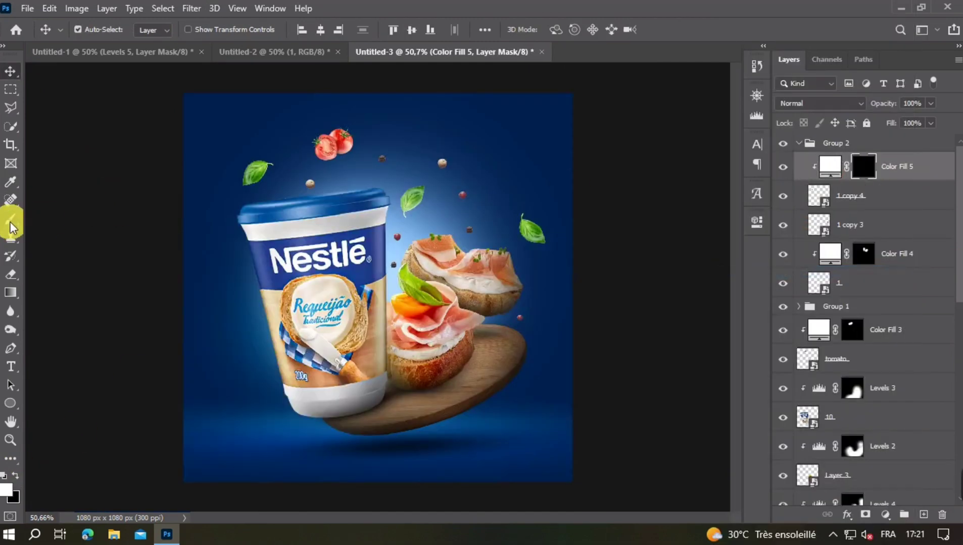
{"action": "scroll", "coordinate": [236, 216], "scroll_direction": "up", "scroll_amount": 4}
{"action": "left_click_drag", "start_coordinate": [661, 242], "coordinate": [228, 207]}
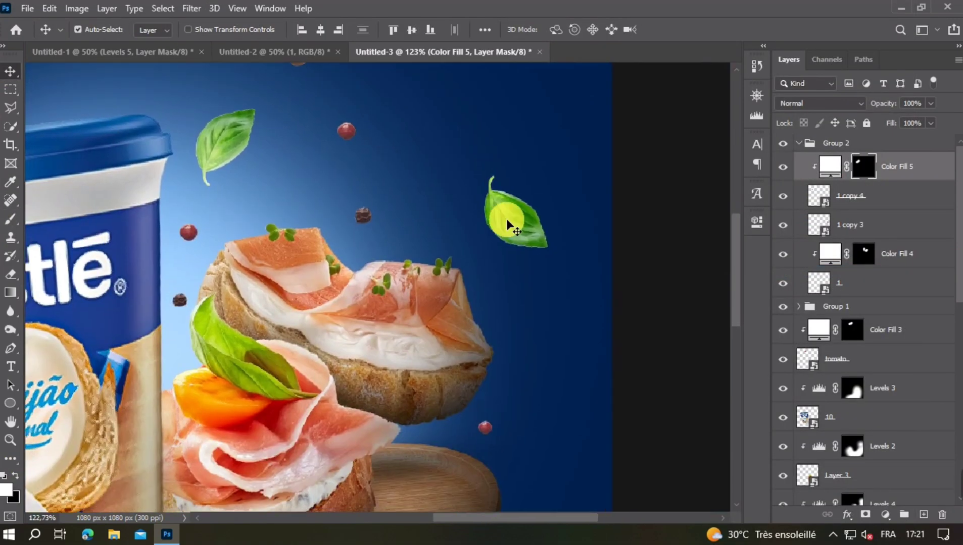
- Add a white solid color fill clipped to the basil leaf right of the rear canapé and invert its mask
{"action": "left_click", "coordinate": [508, 221]}
{"action": "left_click", "coordinate": [886, 514]}
{"action": "left_click", "coordinate": [877, 258]}
{"action": "key", "text": "Return"}
{"action": "right_click", "coordinate": [922, 224]}
{"action": "left_click", "coordinate": [830, 272]}
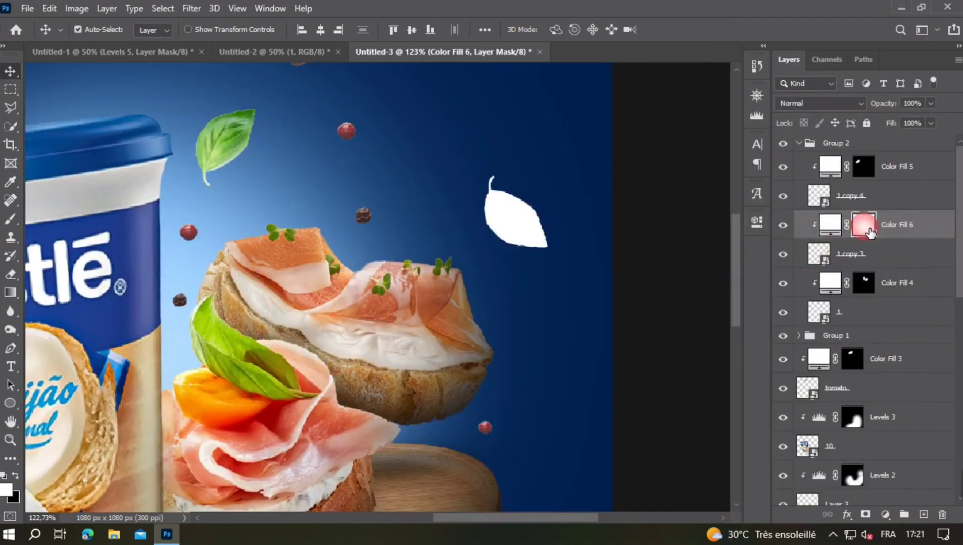
{"action": "left_click", "coordinate": [864, 225]}
{"action": "key", "text": "ctrl+i"}
- Paint a soft white highlight along the lower-left edge of the rightmost basil leaf on the fill's mask
{"action": "key", "text": "b"}
{"action": "left_click_drag", "start_coordinate": [486, 212], "coordinate": [497, 263]}
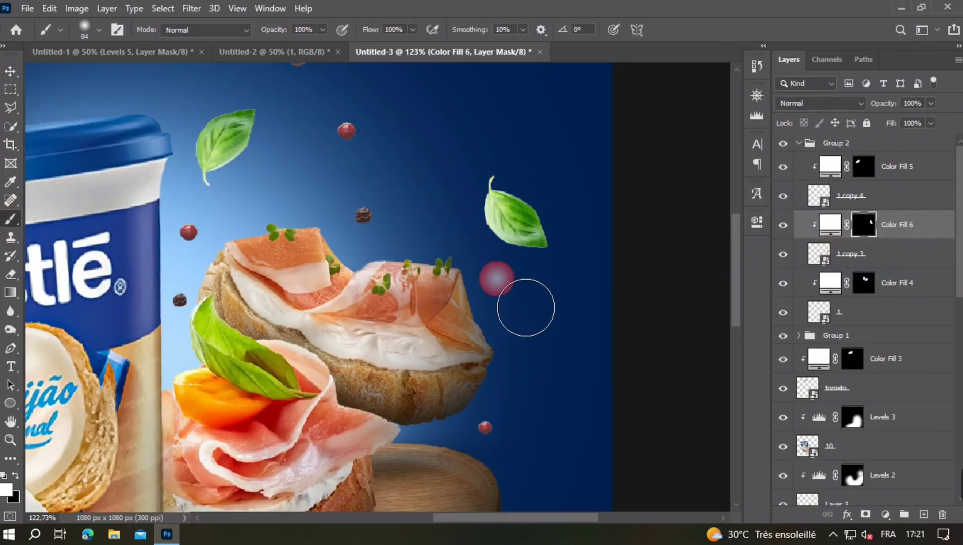
{"action": "left_click_drag", "start_coordinate": [457, 227], "coordinate": [485, 268]}
{"action": "scroll", "coordinate": [547, 317], "scroll_direction": "down", "scroll_amount": 5}
{"action": "key", "text": "v"}
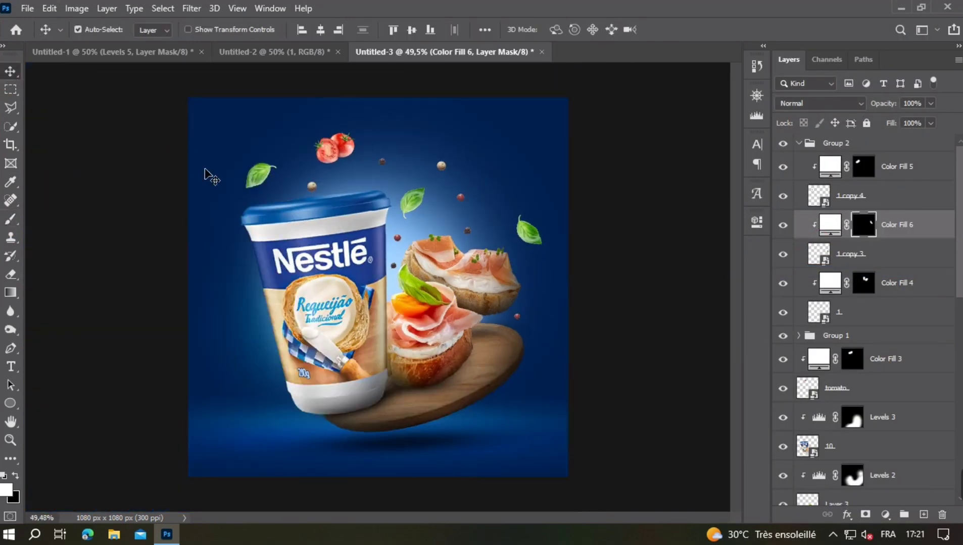
- Collapse the basil leaf group and convert the peppercorn group, Group 1, to a smart object
{"action": "left_click", "coordinate": [798, 143]}
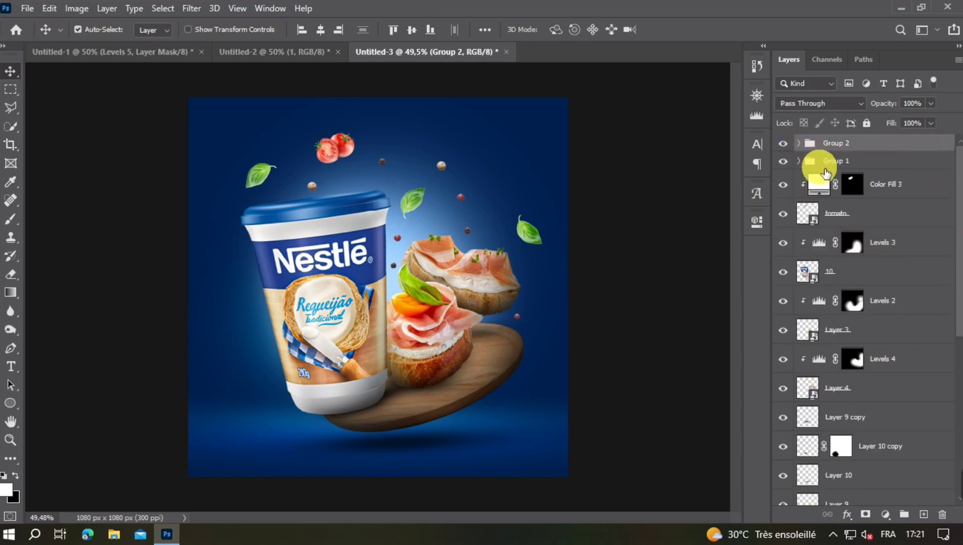
{"action": "left_click", "coordinate": [836, 161]}
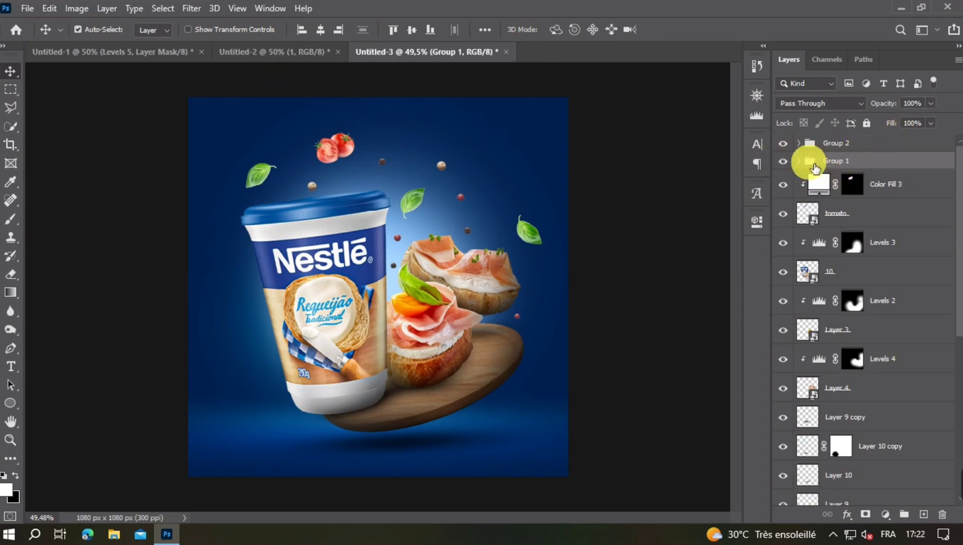
{"action": "right_click", "coordinate": [868, 161]}
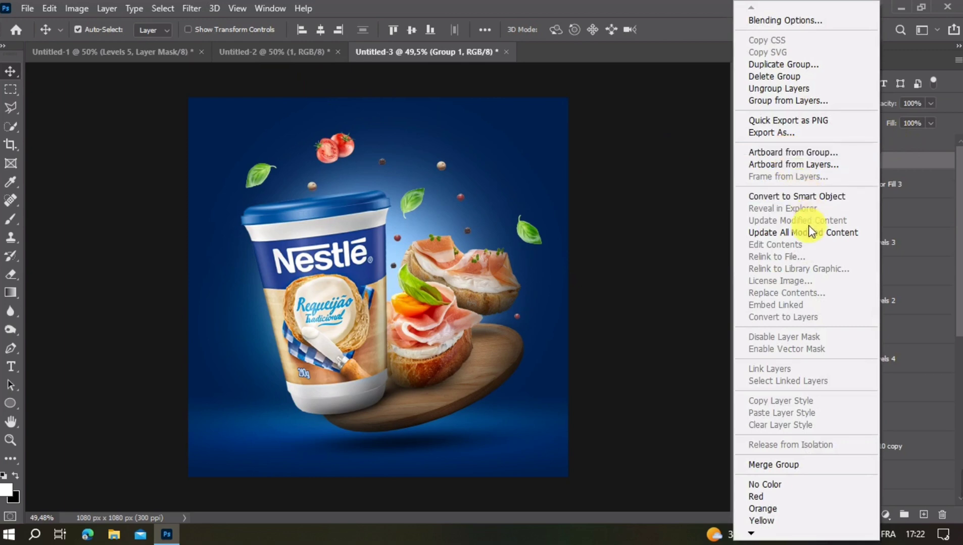
{"action": "left_click", "coordinate": [792, 197]}
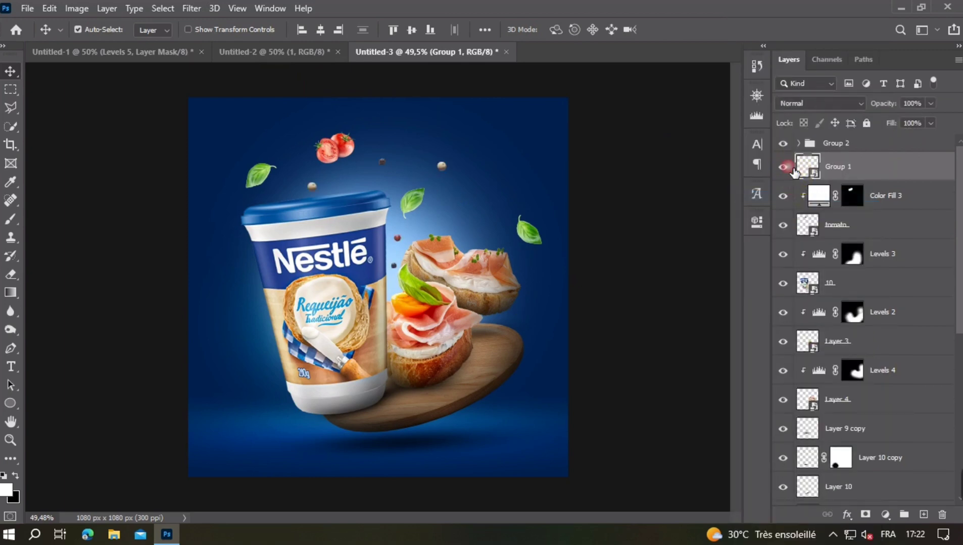
- Apply a Camera Raw filter to the peppercorns with Texture -20 and Clarity -20
{"action": "left_click", "coordinate": [192, 7]}
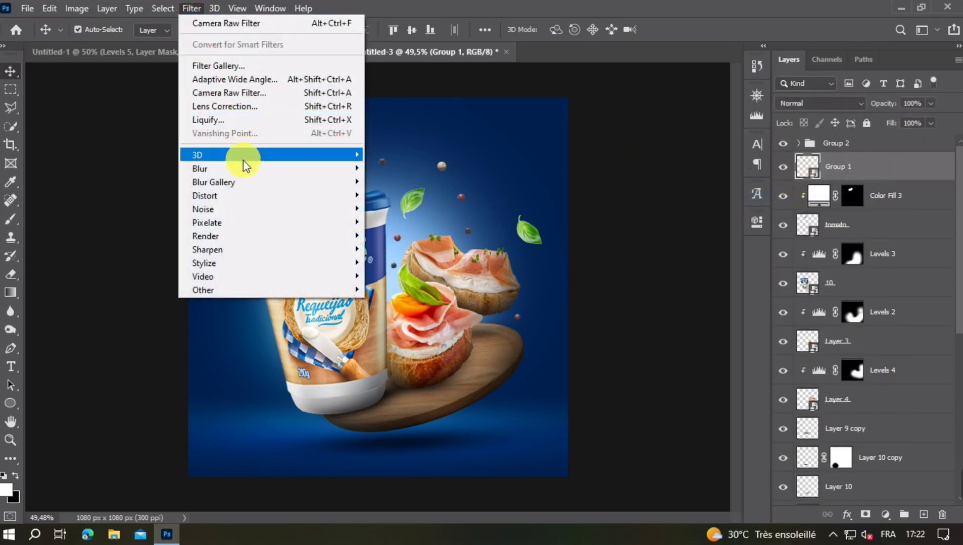
{"action": "left_click", "coordinate": [217, 94]}
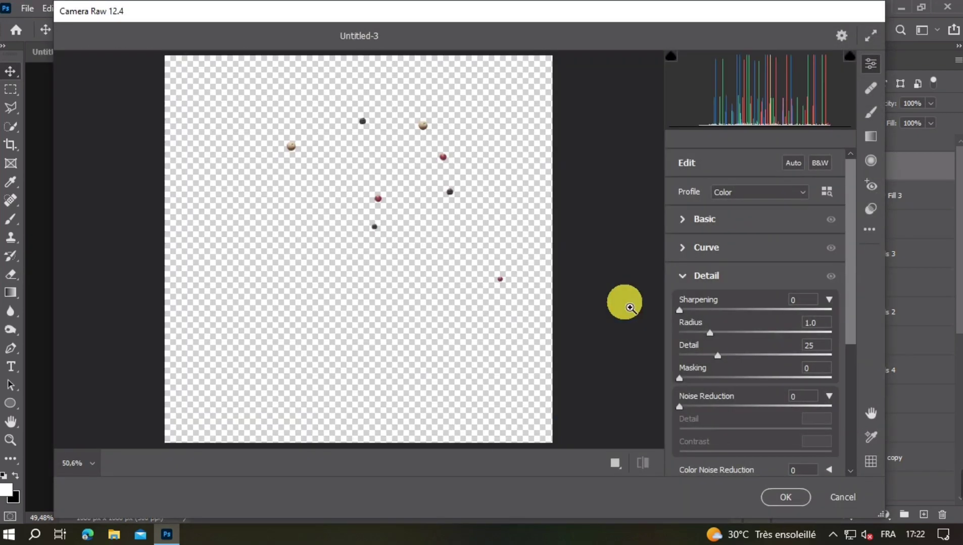
{"action": "left_click", "coordinate": [682, 276]}
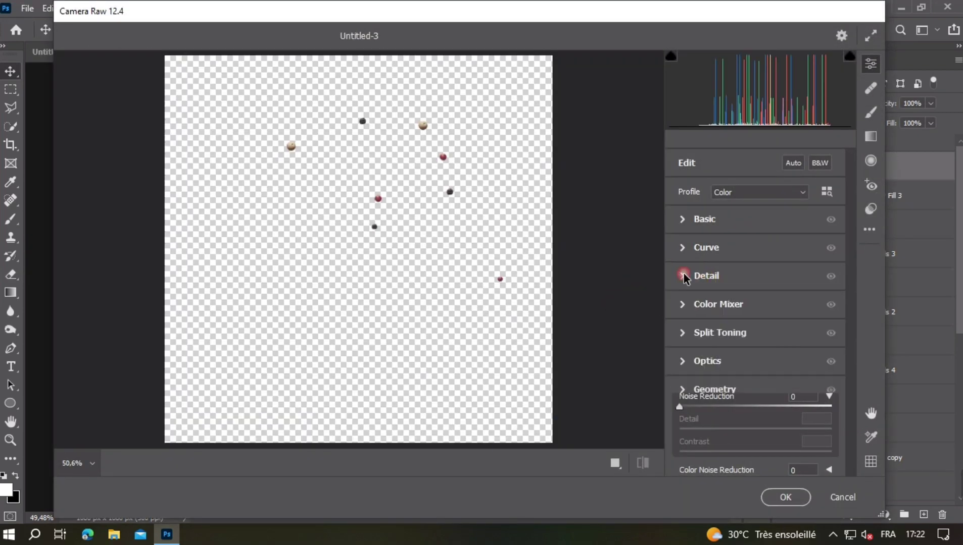
{"action": "left_click", "coordinate": [683, 220]}
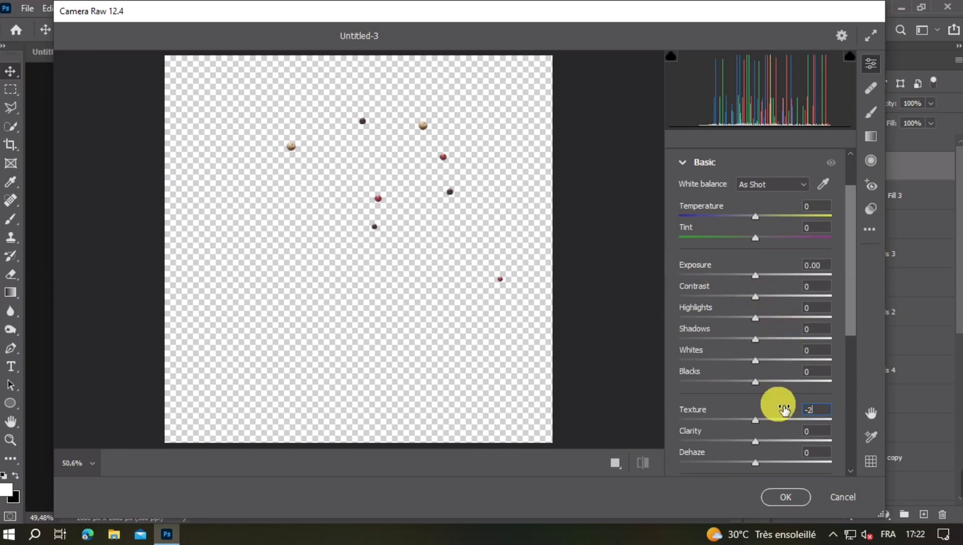
{"action": "type", "text": "-20"}
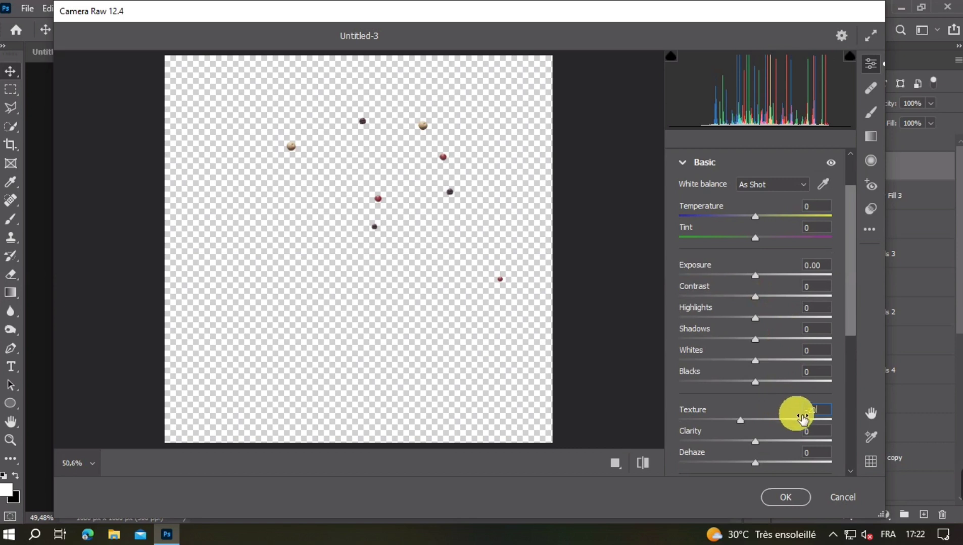
{"action": "left_click", "coordinate": [788, 435]}
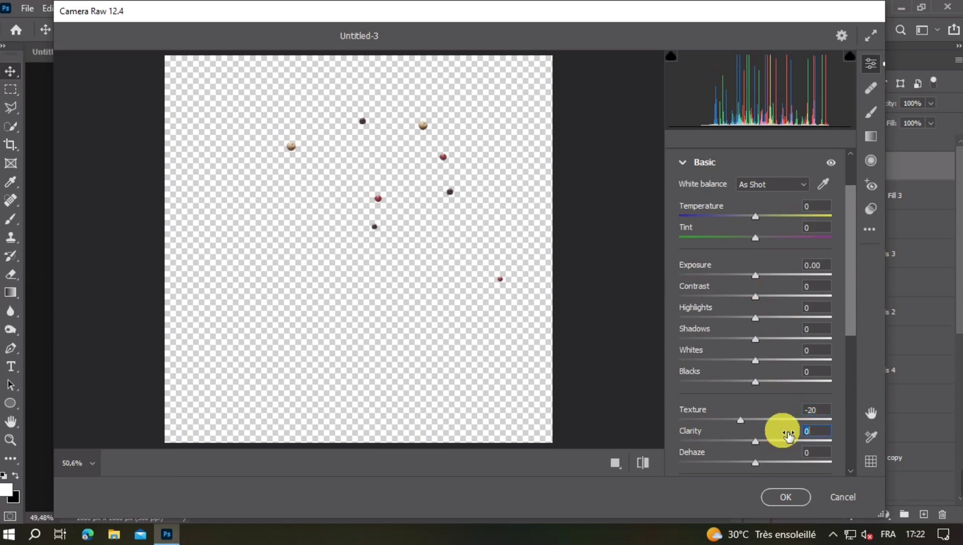
{"action": "type", "text": "-20"}
{"action": "left_click", "coordinate": [788, 497]}
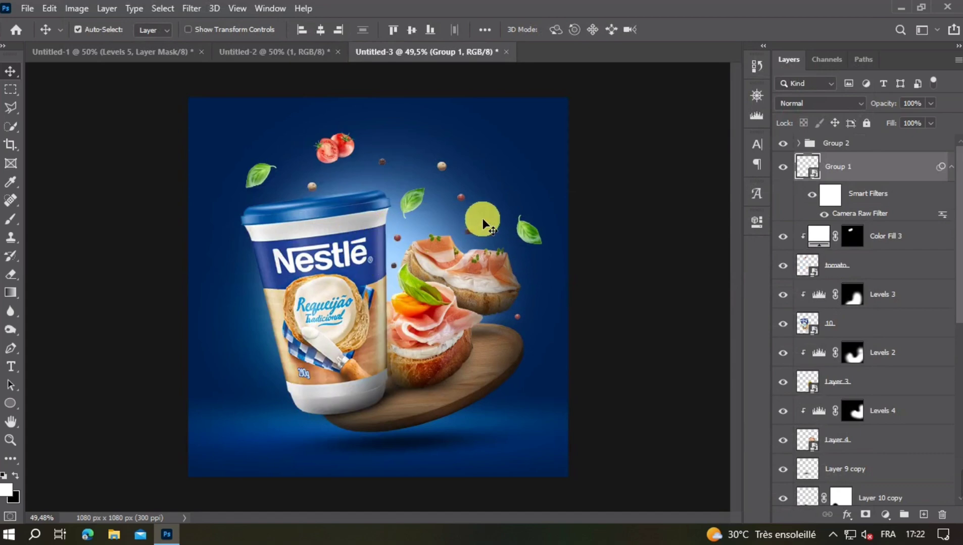
- Apply a Motion Blur filter to the peppercorns with a 90° angle and a distance of 5 pixels
{"action": "key", "text": "ctrl+plus"}
{"action": "key", "text": "ctrl+plus"}
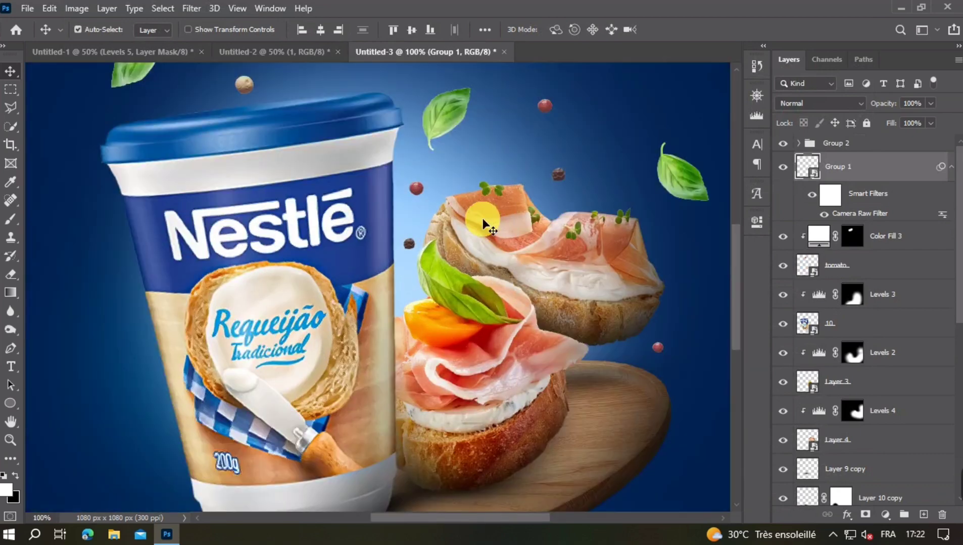
{"action": "scroll", "coordinate": [483, 218], "scroll_direction": "up", "scroll_amount": 6}
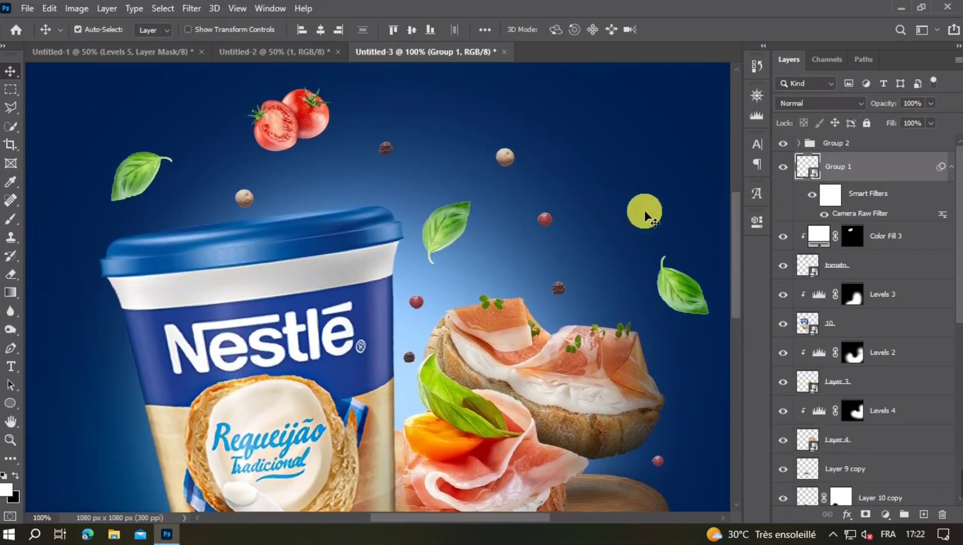
{"action": "left_click", "coordinate": [826, 215]}
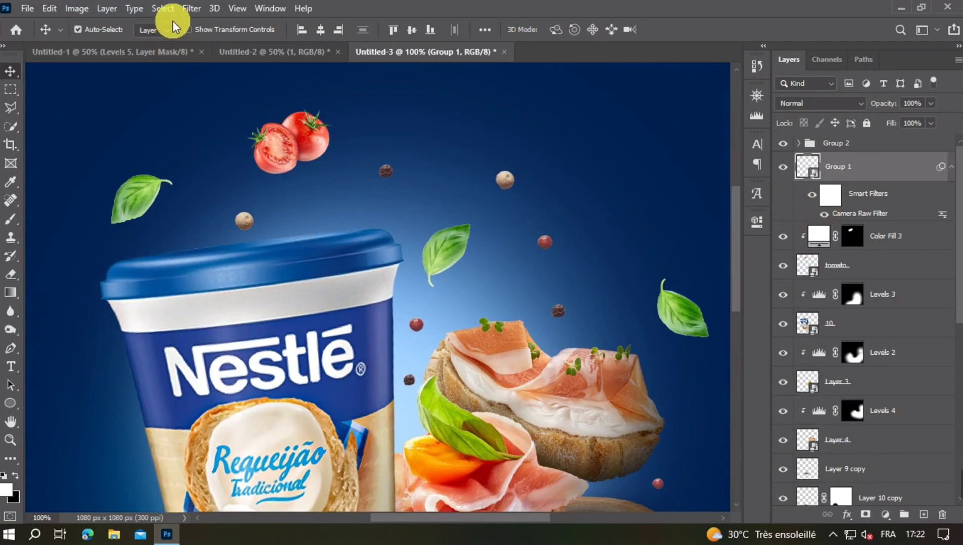
{"action": "left_click", "coordinate": [189, 8]}
{"action": "mouse_move", "coordinate": [278, 169]}
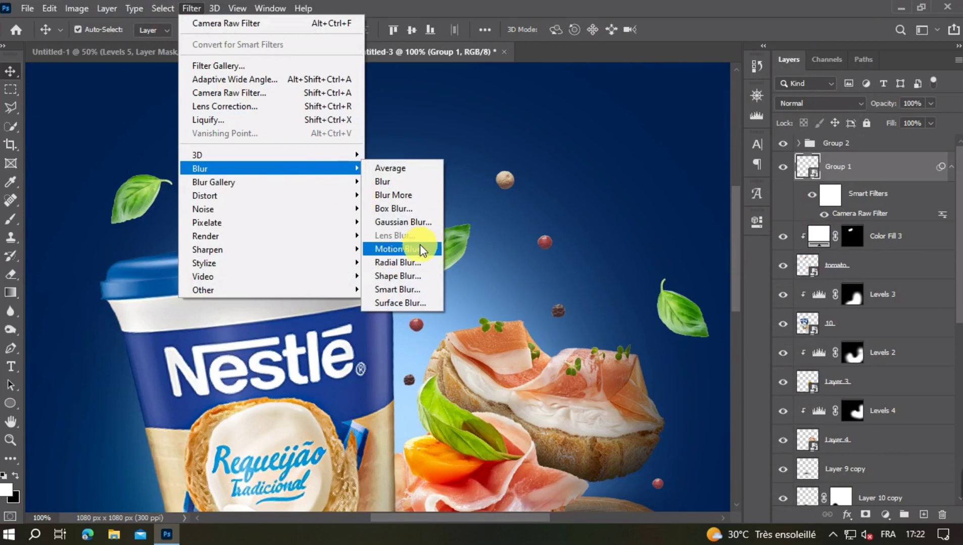
{"action": "left_click", "coordinate": [397, 249]}
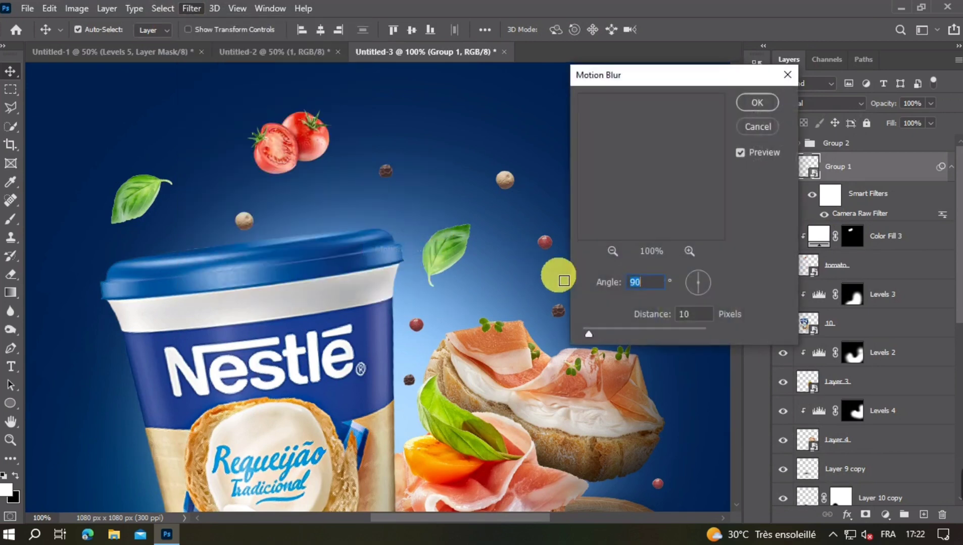
{"action": "left_click", "coordinate": [689, 314]}
{"action": "double_click", "coordinate": [685, 310]}
{"action": "type", "text": "5"}
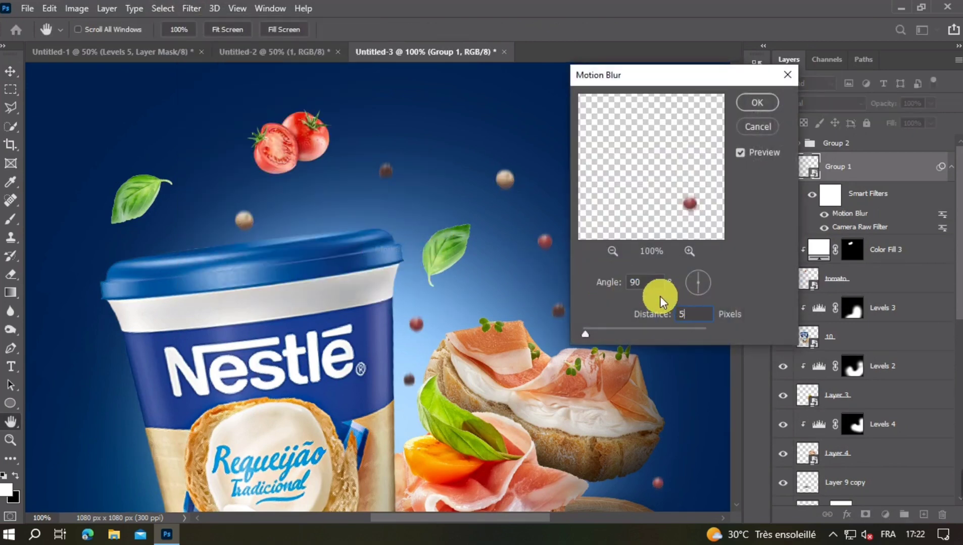
{"action": "double_click", "coordinate": [694, 318]}
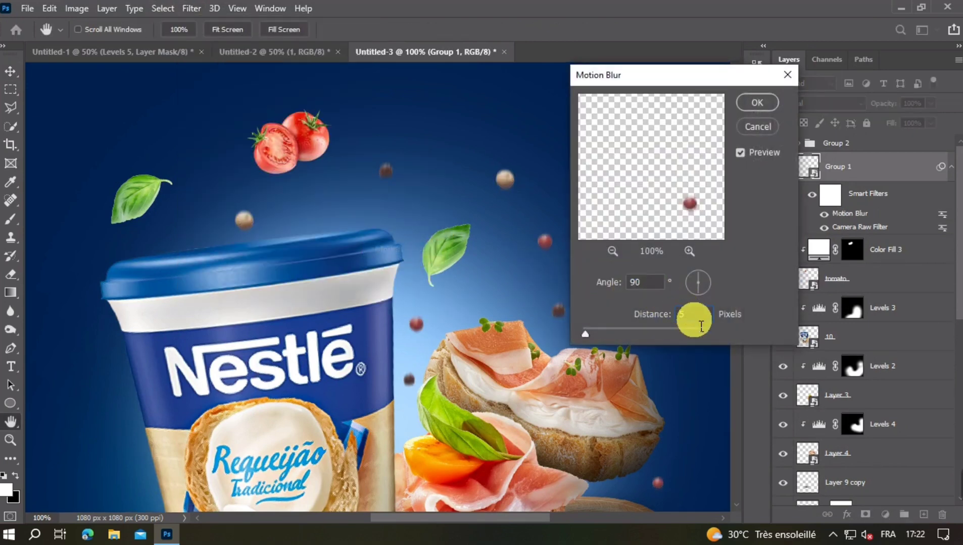
{"action": "left_click", "coordinate": [752, 105]}
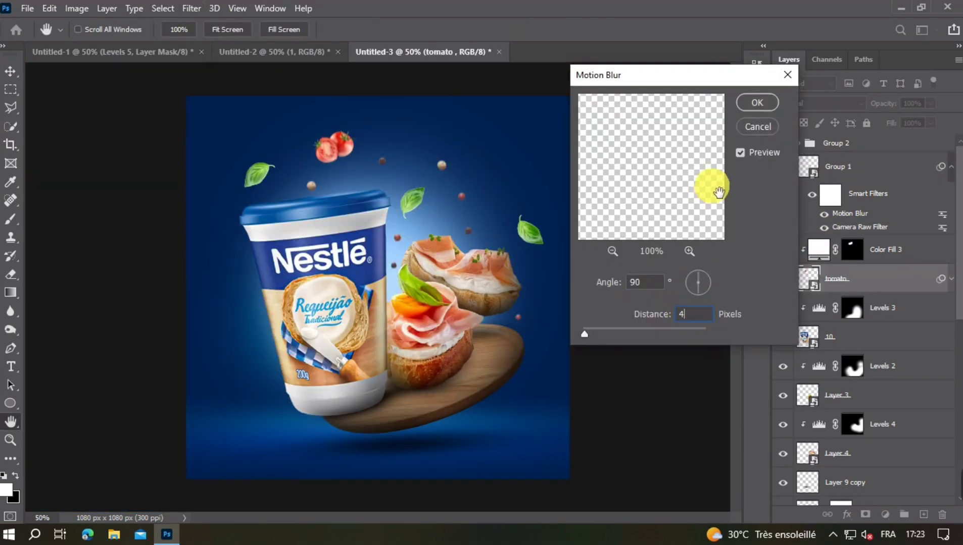
- Apply the Motion Blur to the tomatoes with a 90° angle and a distance of 4 pixels
{"action": "left_click", "coordinate": [756, 102]}
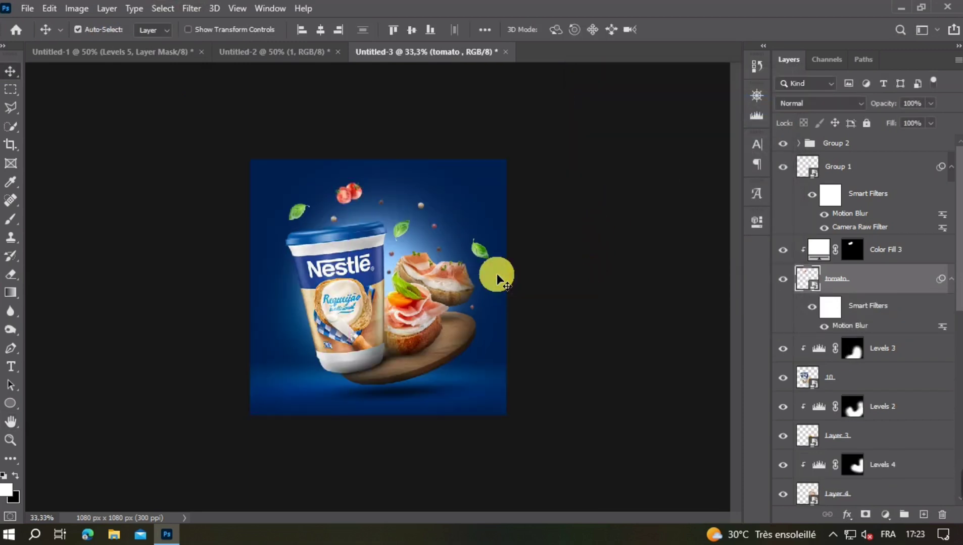
- Convert the basil leaf group, Group 2, to a smart object
{"action": "left_click", "coordinate": [531, 236]}
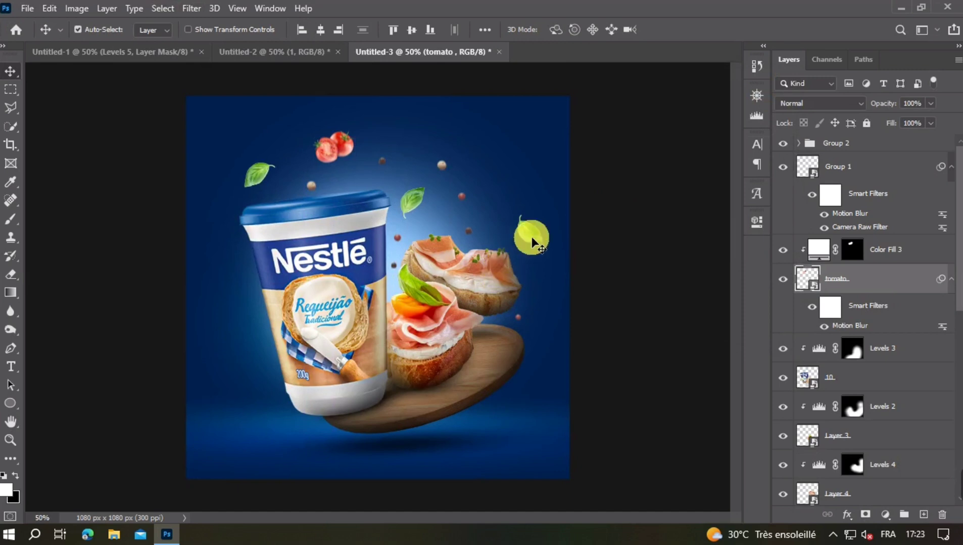
{"action": "left_click", "coordinate": [808, 144]}
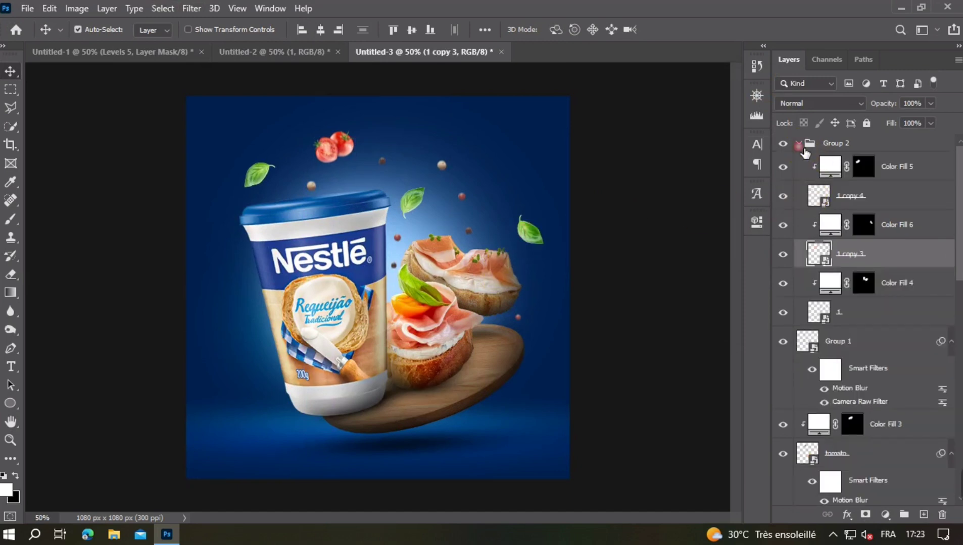
{"action": "left_click", "coordinate": [799, 143]}
{"action": "right_click", "coordinate": [878, 149]}
{"action": "left_click", "coordinate": [826, 162]}
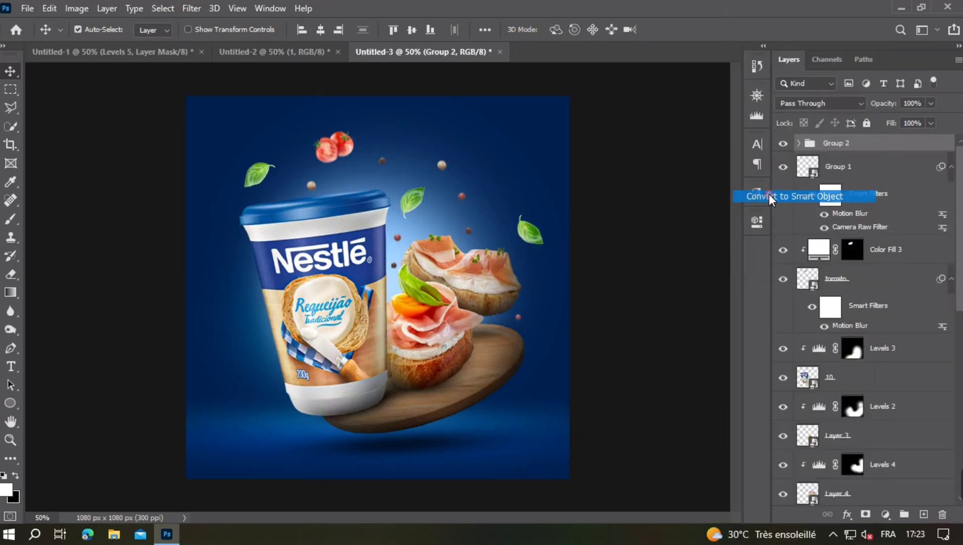
{"action": "left_click", "coordinate": [784, 151]}
{"action": "left_click", "coordinate": [784, 150]}
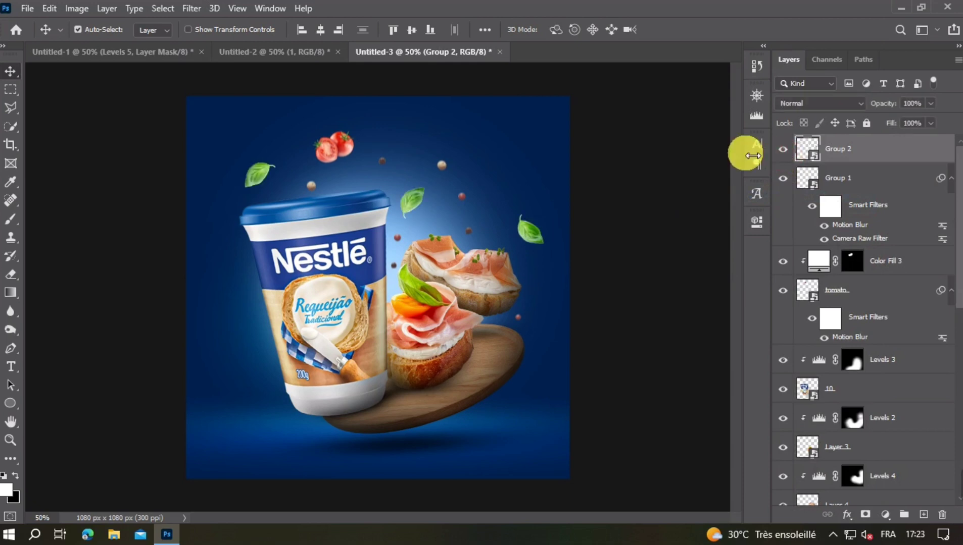
- Apply a Camera Raw filter to the basil leaves with Texture -50 and Clarity -50
{"action": "left_click", "coordinate": [196, 9]}
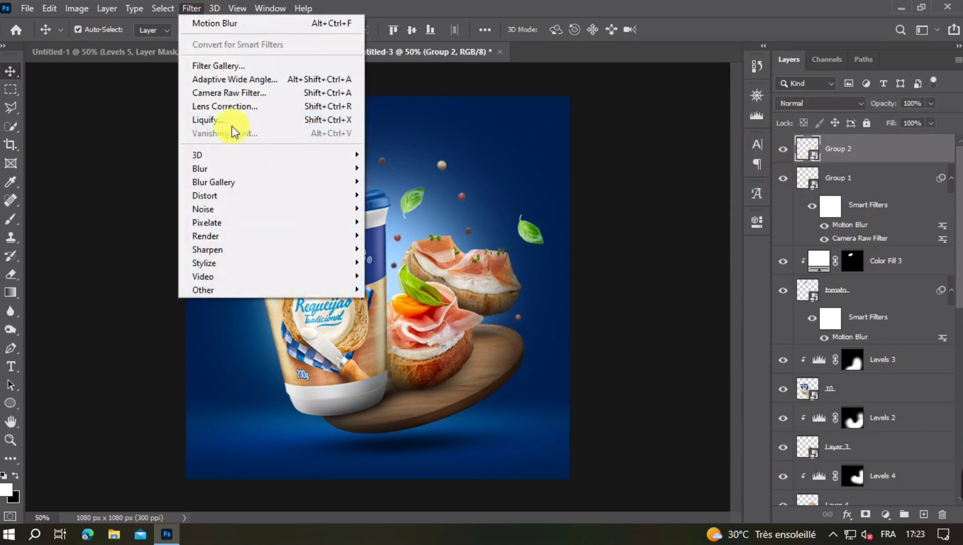
{"action": "left_click", "coordinate": [222, 94]}
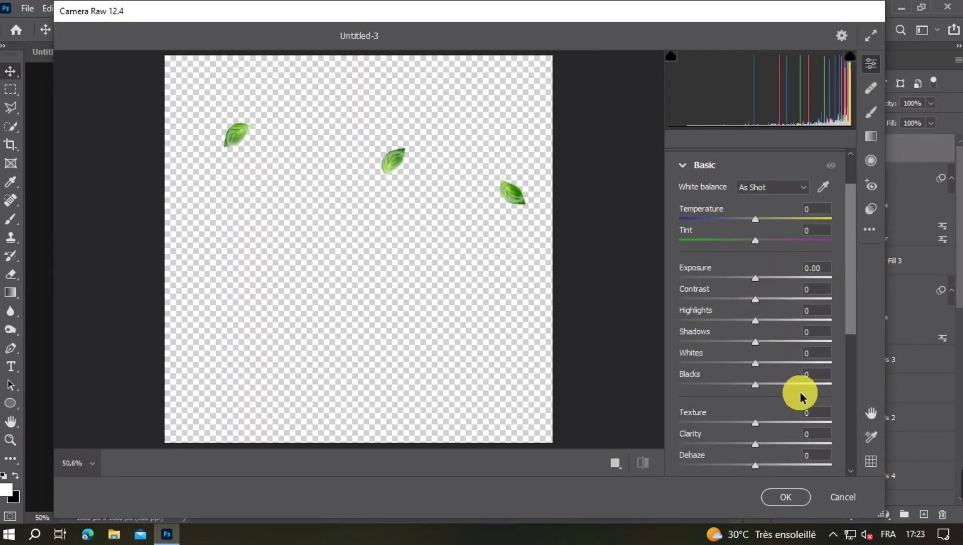
{"action": "left_click_drag", "start_coordinate": [786, 421], "coordinate": [761, 424]}
{"action": "type", "text": "-50"}
{"action": "key", "text": "Tab"}
{"action": "type", "text": "-50"}
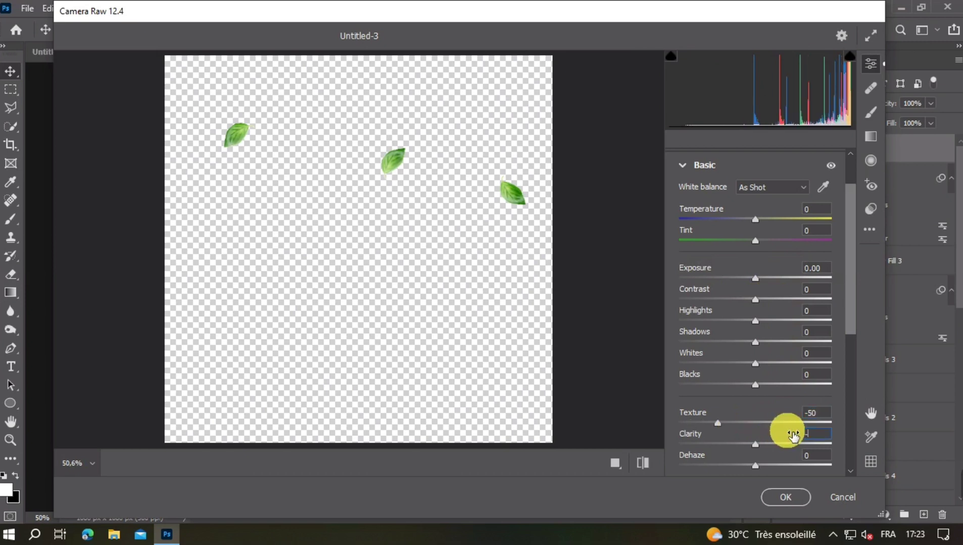
{"action": "left_click", "coordinate": [785, 498]}
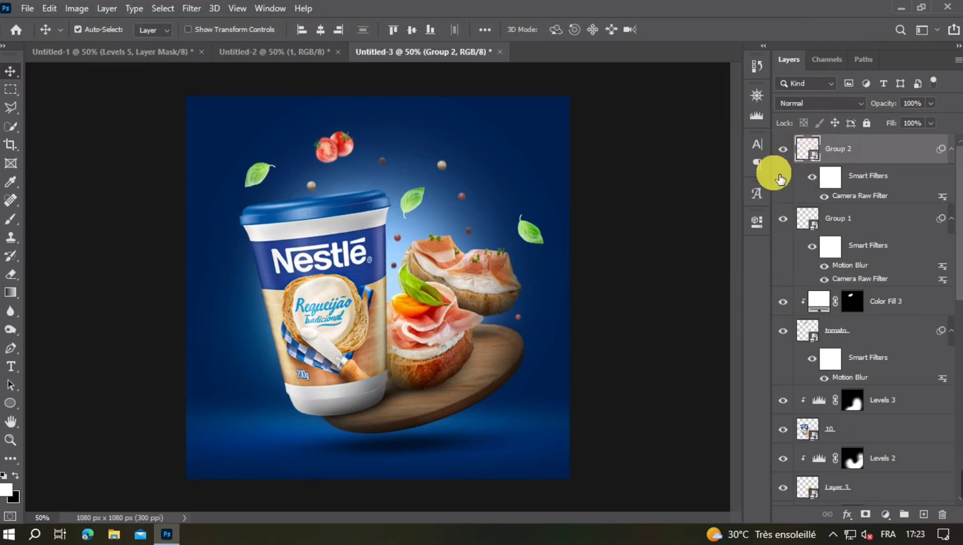
- Apply a Motion Blur filter to the basil leaves with a 90° angle and a distance of 6 pixels
{"action": "key", "text": "ctrl+plus"}
{"action": "key", "text": "ctrl+minus"}
{"action": "key", "text": "ctrl+minus"}
{"action": "key", "text": "ctrl+plus"}
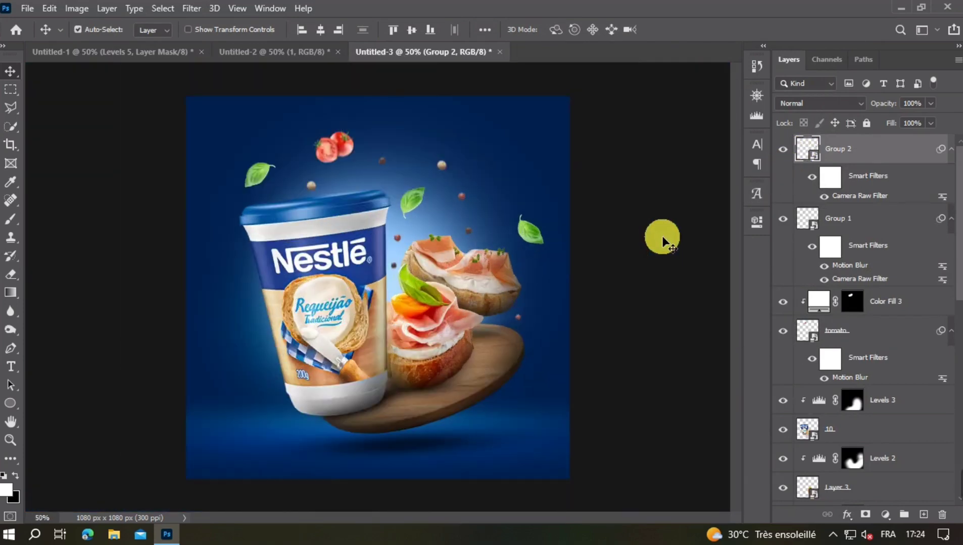
{"action": "left_click", "coordinate": [145, 8]}
{"action": "mouse_move", "coordinate": [191, 8]}
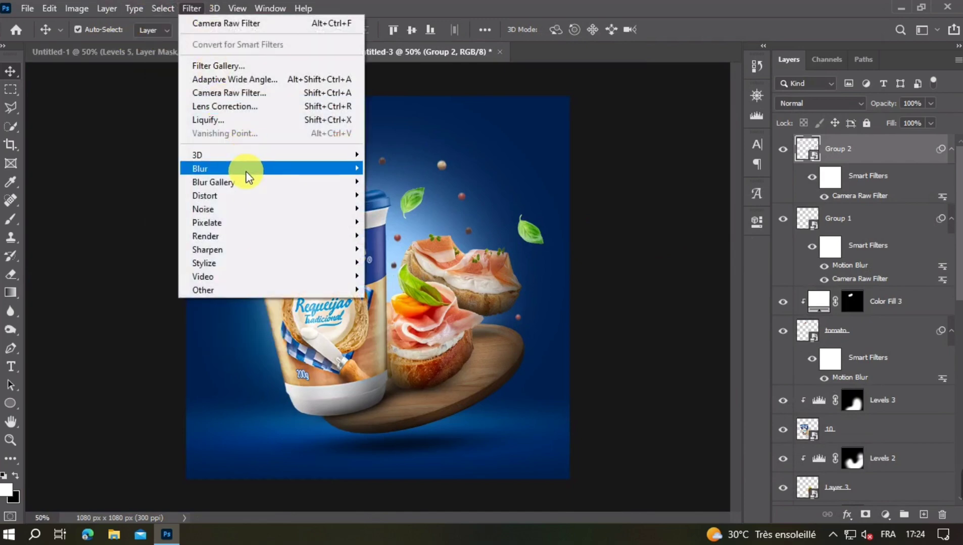
{"action": "mouse_move", "coordinate": [245, 172]}
{"action": "left_click", "coordinate": [401, 248]}
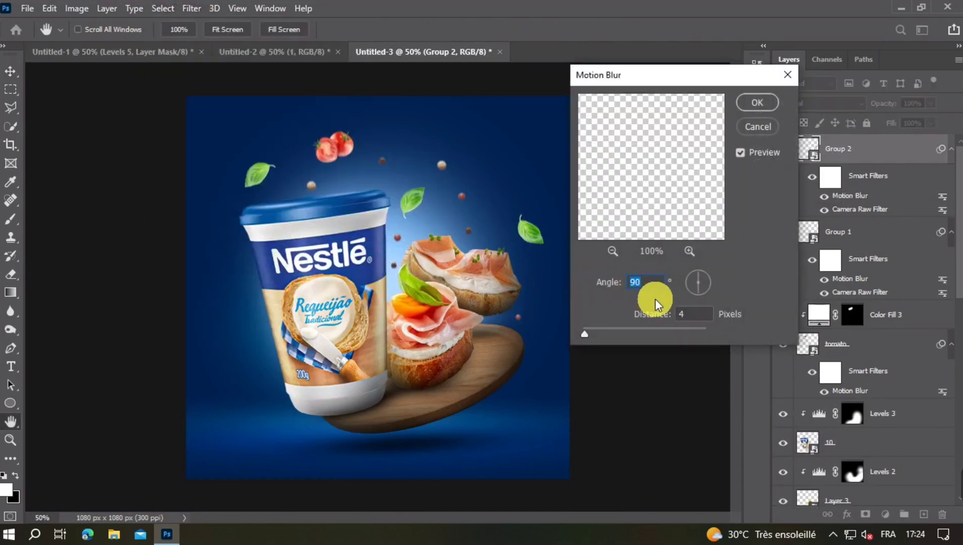
{"action": "left_click", "coordinate": [689, 317]}
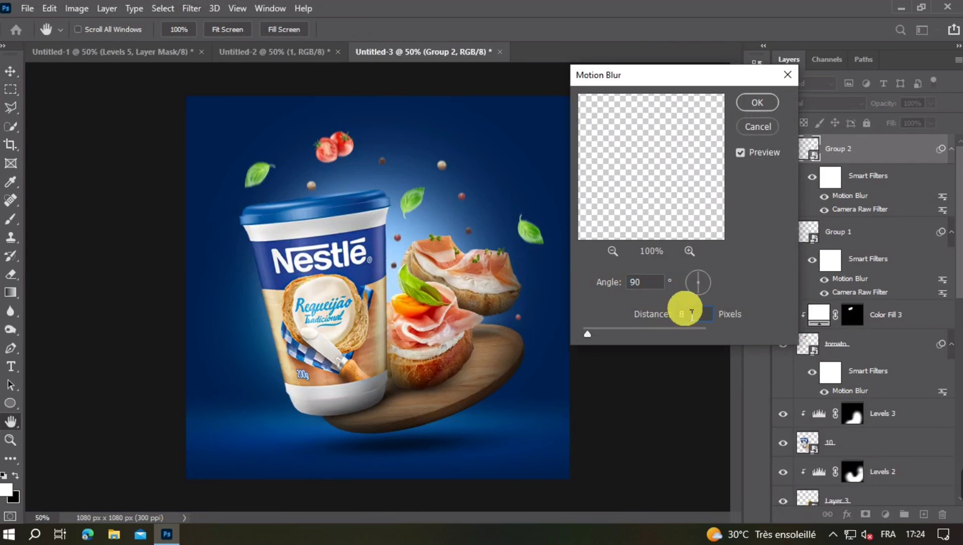
{"action": "key", "text": "BackSpace"}
{"action": "type", "text": "6"}
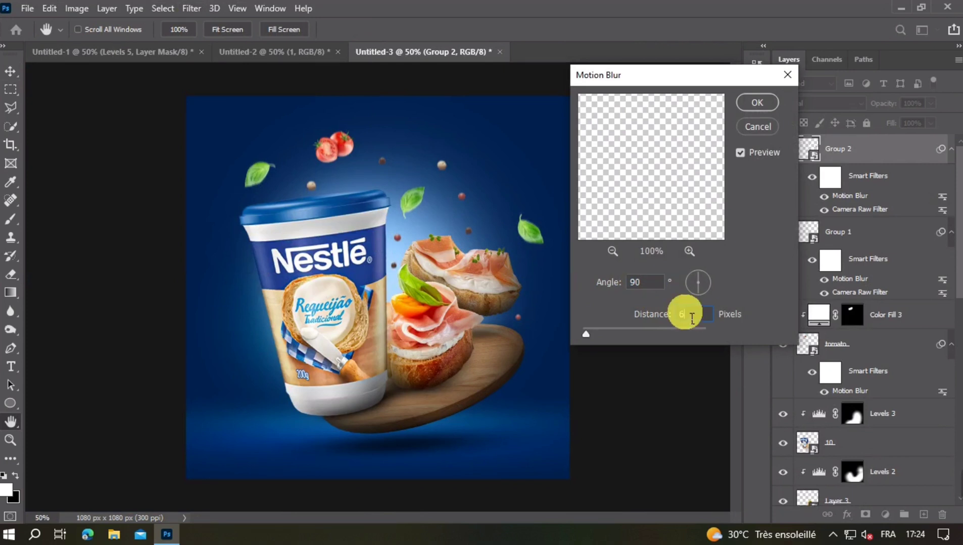
{"action": "left_click", "coordinate": [757, 102]}
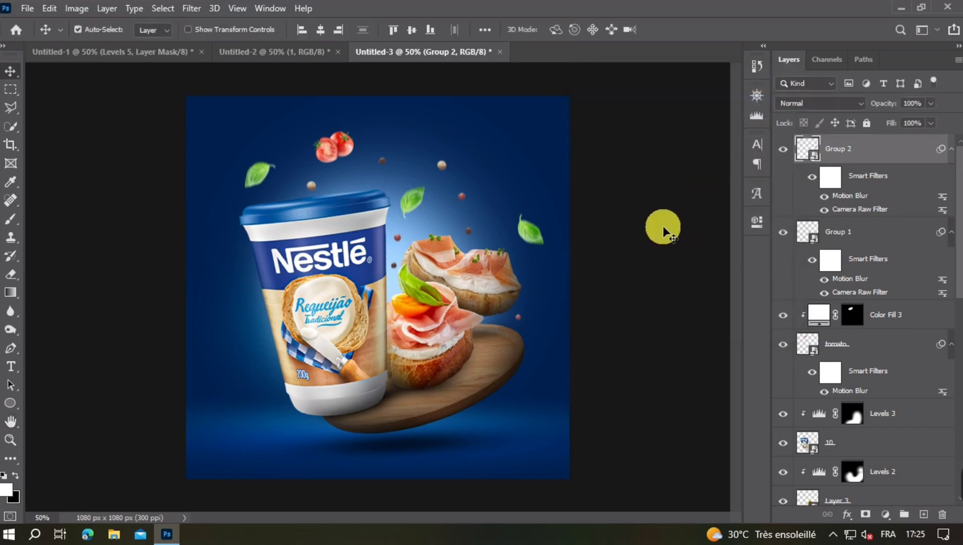
- Rasterize layer 10, which holds the Nestlé cup, so it can be retouched directly
{"action": "key", "text": "ctrl+minus"}
{"action": "key", "text": "ctrl+plus"}
{"action": "left_click", "coordinate": [861, 443]}
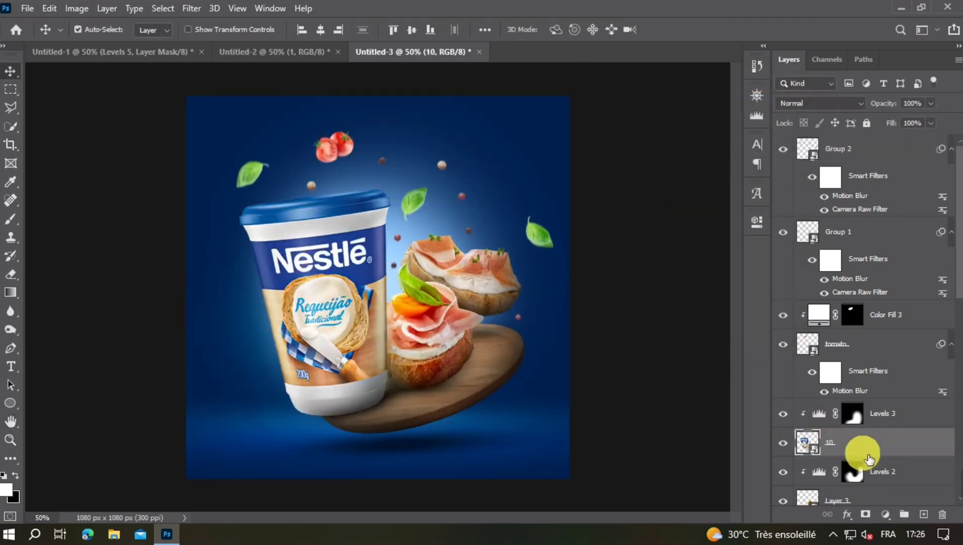
{"action": "right_click", "coordinate": [877, 445]}
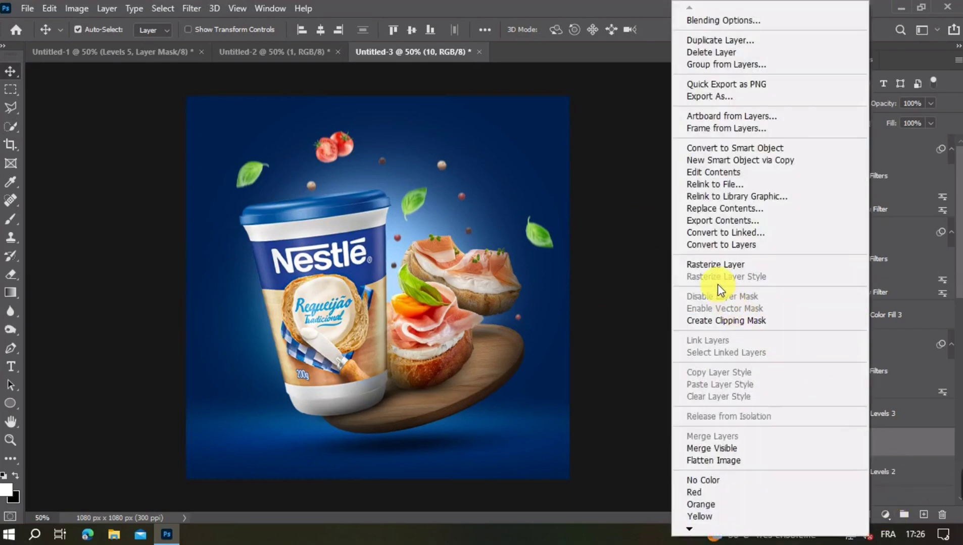
{"action": "left_click", "coordinate": [813, 258]}
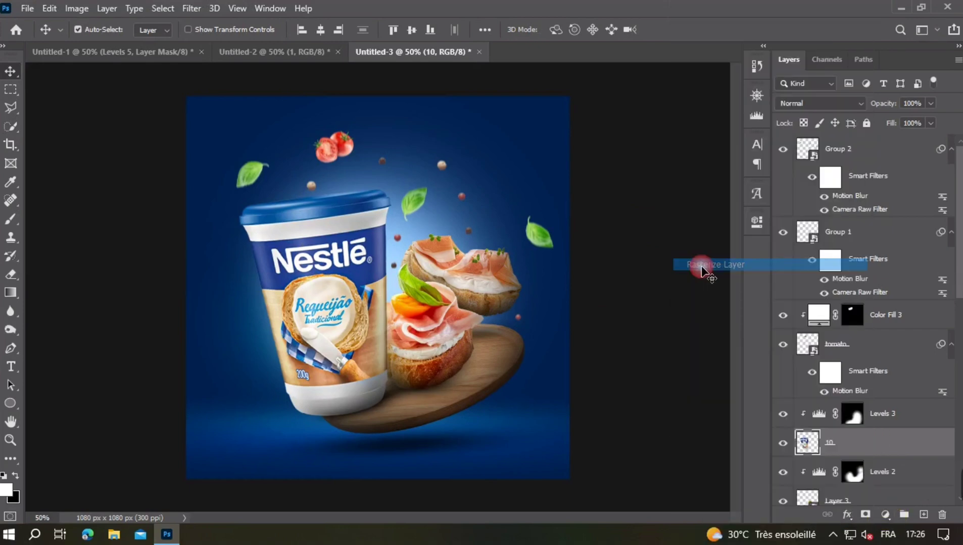
- Brighten the lid, left side and label of the cup using the Dodge tool on midtones at 100% exposure
{"action": "left_click", "coordinate": [10, 332]}
{"action": "left_click", "coordinate": [63, 329]}
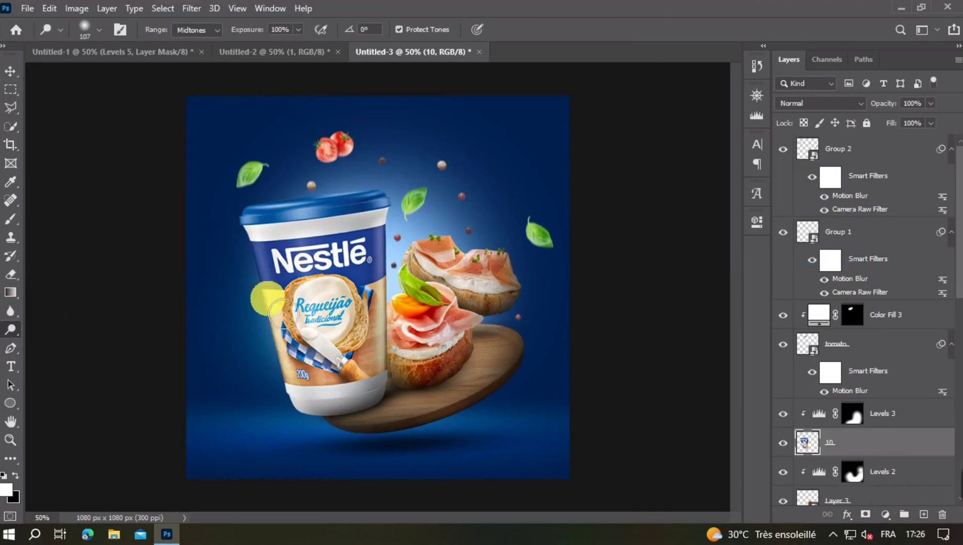
{"action": "left_click_drag", "start_coordinate": [265, 301], "coordinate": [281, 303]}
{"action": "left_click_drag", "start_coordinate": [261, 366], "coordinate": [290, 369]}
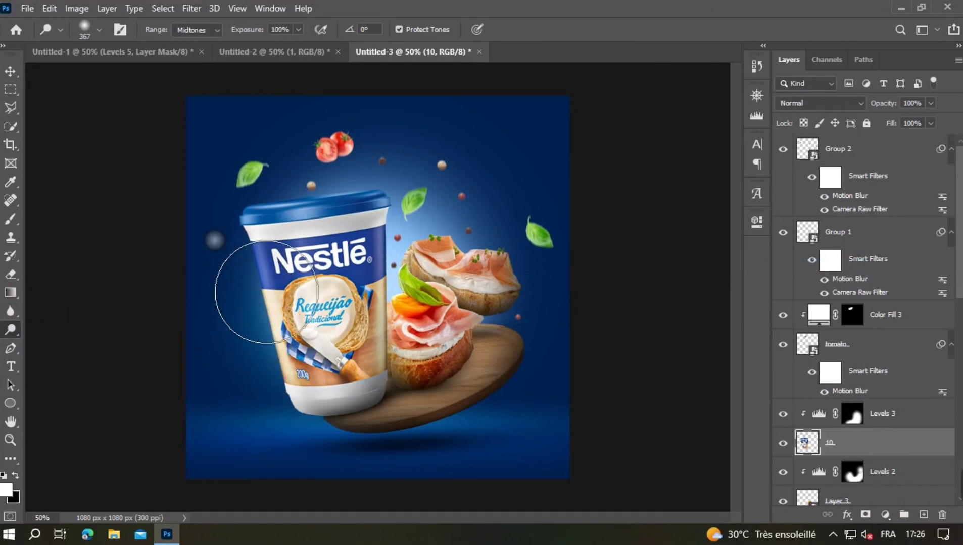
{"action": "mouse_move", "coordinate": [269, 291]}
{"action": "left_mouse_down"}
{"action": "mouse_move", "coordinate": [251, 263]}
{"action": "mouse_move", "coordinate": [318, 242]}
{"action": "left_mouse_up"}
{"action": "left_click_drag", "start_coordinate": [381, 200], "coordinate": [337, 198]}
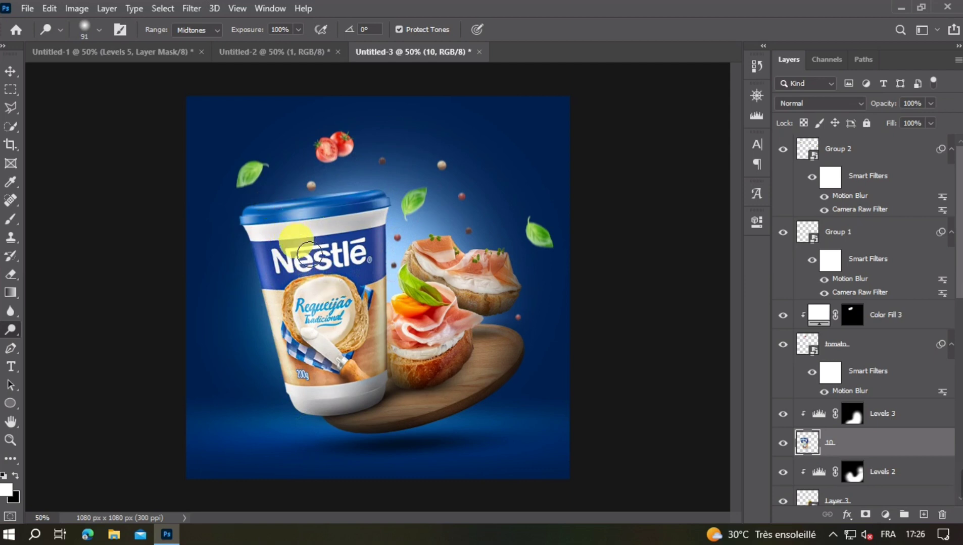
{"action": "left_click_drag", "start_coordinate": [297, 244], "coordinate": [305, 245]}
{"action": "mouse_move", "coordinate": [337, 346]}
{"action": "left_mouse_down"}
{"action": "mouse_move", "coordinate": [355, 414]}
{"action": "mouse_move", "coordinate": [368, 355]}
{"action": "left_mouse_up"}
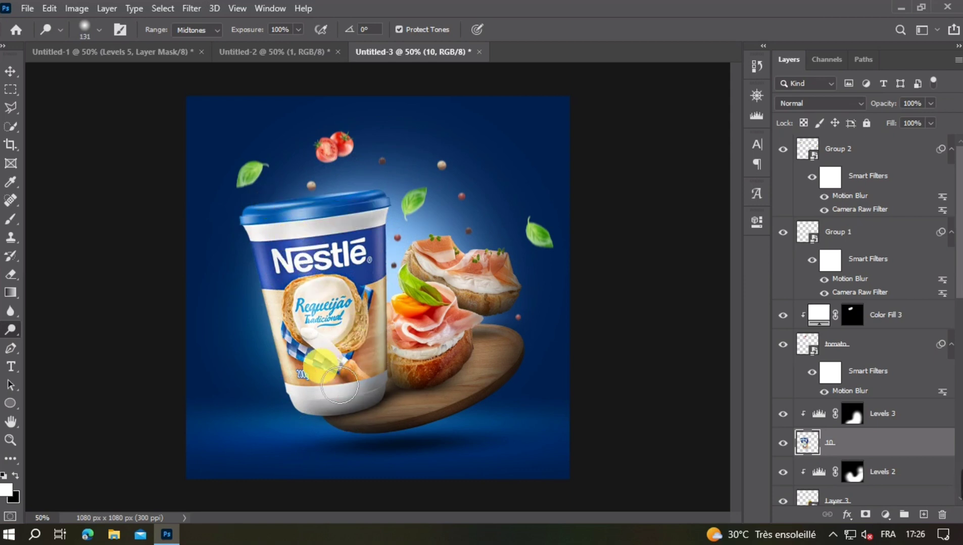
{"action": "scroll", "coordinate": [316, 351], "scroll_direction": "down", "scroll_amount": 2}
{"action": "right_click", "coordinate": [282, 288], "text": "alt"}
{"action": "mouse_move", "coordinate": [282, 289]}
{"action": "left_mouse_down"}
{"action": "mouse_move", "coordinate": [294, 289]}
{"action": "mouse_move", "coordinate": [289, 252]}
{"action": "mouse_move", "coordinate": [275, 275]}
{"action": "mouse_move", "coordinate": [339, 462]}
{"action": "left_mouse_up"}
{"action": "scroll", "coordinate": [377, 282], "scroll_direction": "up", "scroll_amount": 2}
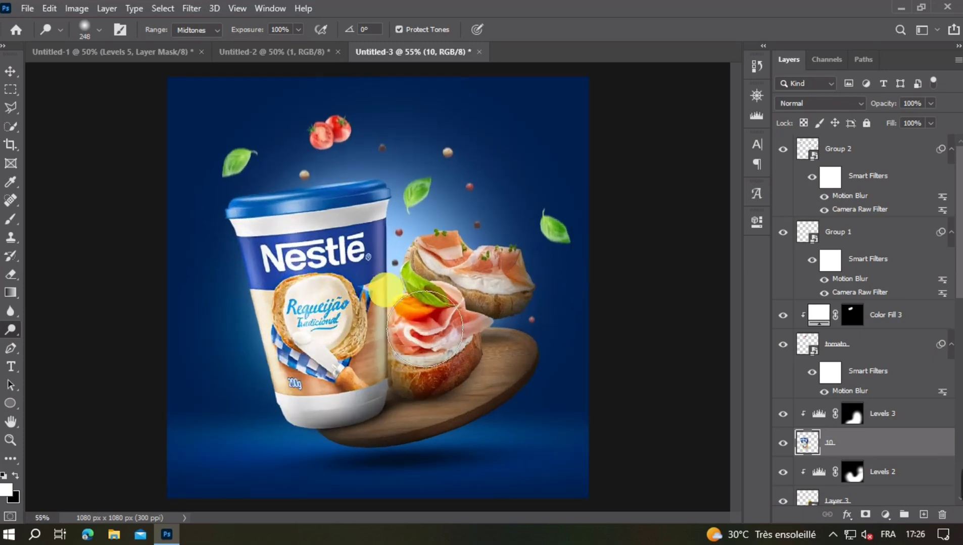
{"action": "left_click", "coordinate": [7, 75]}
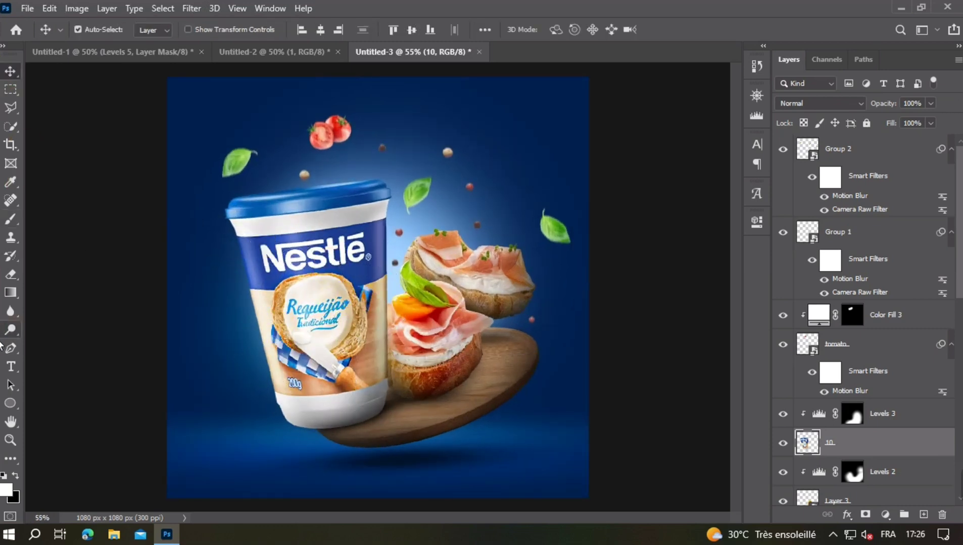
- Darken the cup's right side beside the canapés using the Burn tool on midtones at 35% exposure
{"action": "left_click_drag", "start_coordinate": [10, 330], "coordinate": [56, 345]}
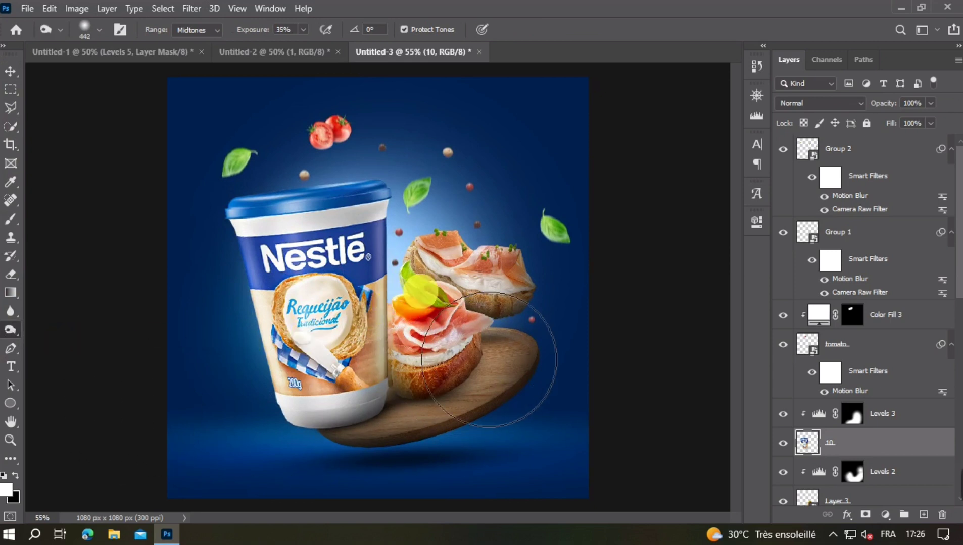
{"action": "left_click_drag", "start_coordinate": [408, 298], "coordinate": [339, 301]}
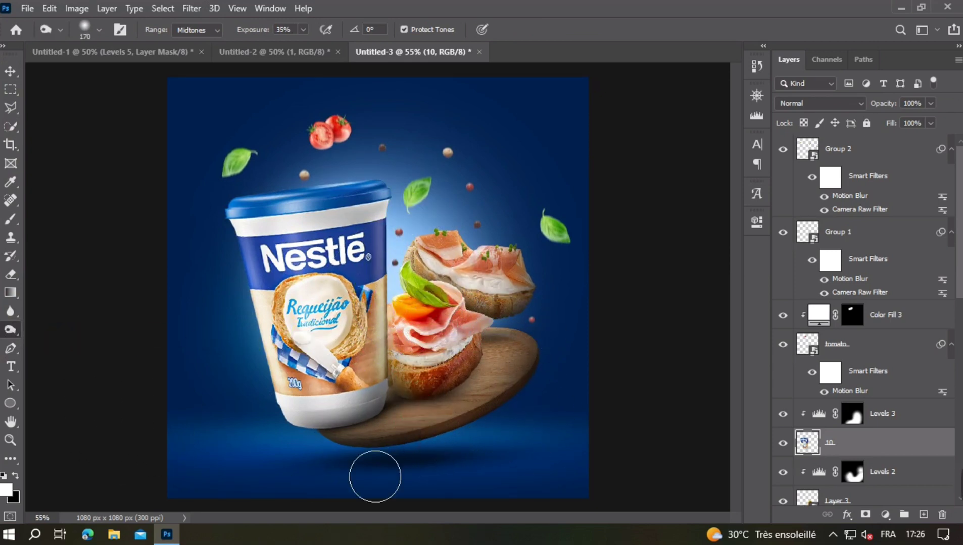
{"action": "left_click_drag", "start_coordinate": [388, 228], "coordinate": [439, 237]}
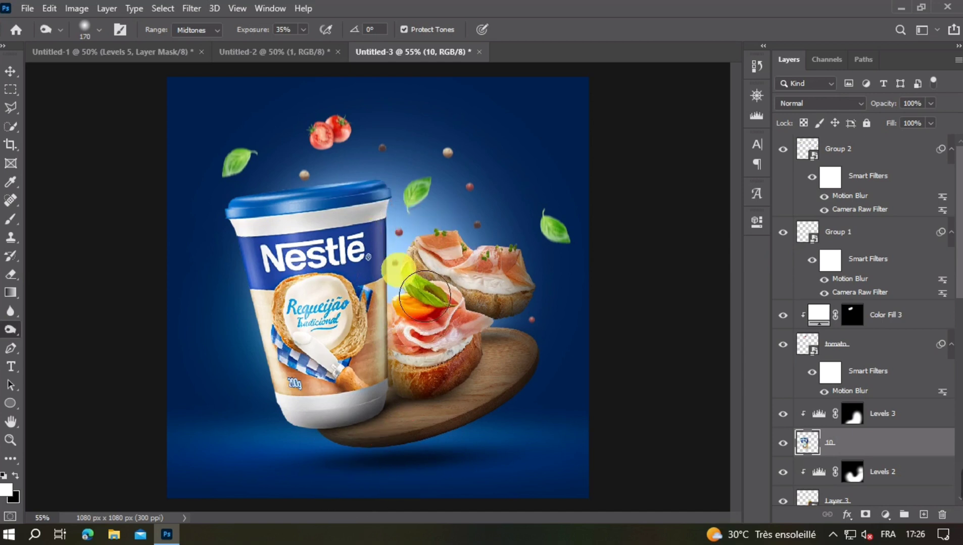
{"action": "mouse_move", "coordinate": [387, 258]}
{"action": "left_mouse_down"}
{"action": "mouse_move", "coordinate": [408, 411]}
{"action": "mouse_move", "coordinate": [439, 351]}
{"action": "left_mouse_up"}
{"action": "key", "text": "ctrl+minus"}
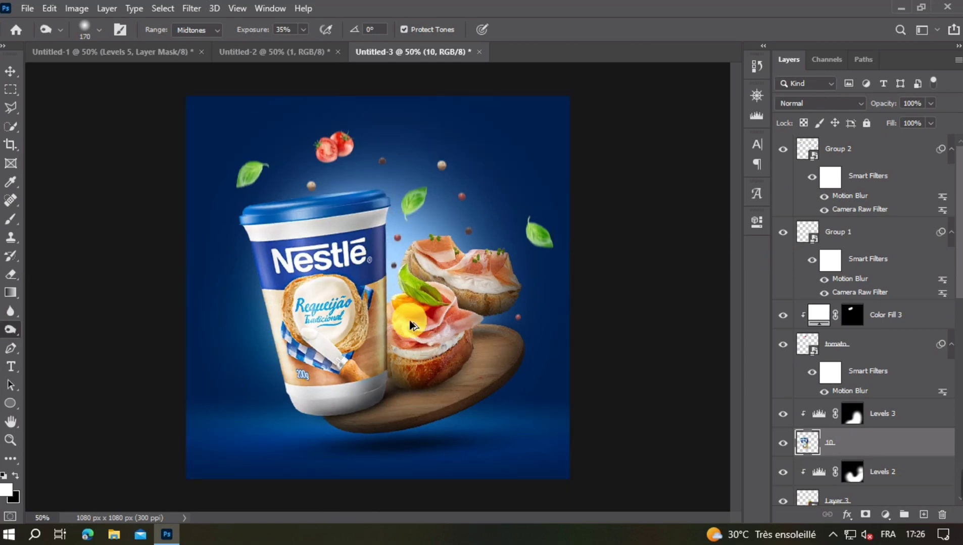
{"action": "left_click_drag", "start_coordinate": [377, 291], "coordinate": [411, 297]}
{"action": "scroll", "coordinate": [420, 320], "scroll_direction": "down", "scroll_amount": 3}
{"action": "scroll", "coordinate": [420, 320], "scroll_direction": "up", "scroll_amount": 3}
{"action": "left_click", "coordinate": [10, 75]}
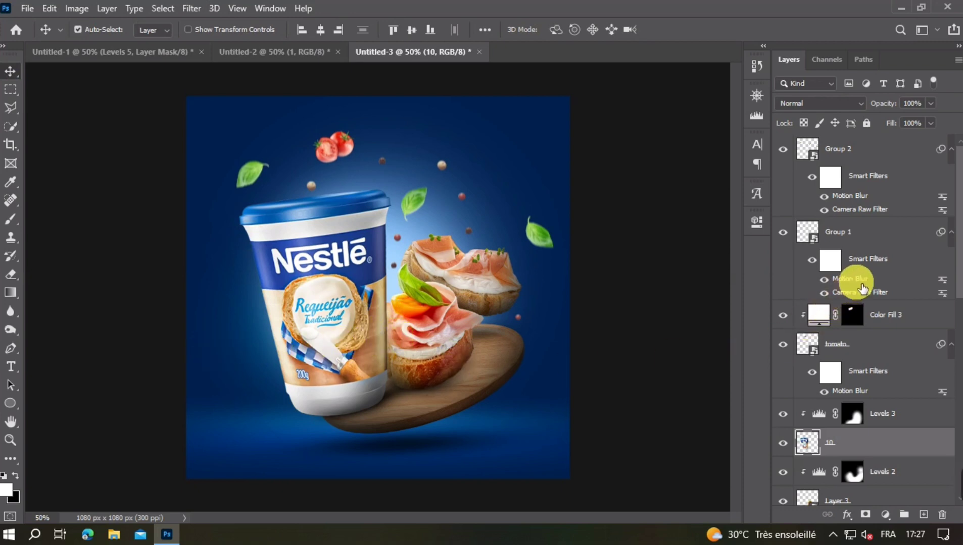
- Add a new layer above Group 2 and paint a soft white glint on the left edge of the cup's lid
{"action": "left_click", "coordinate": [892, 158]}
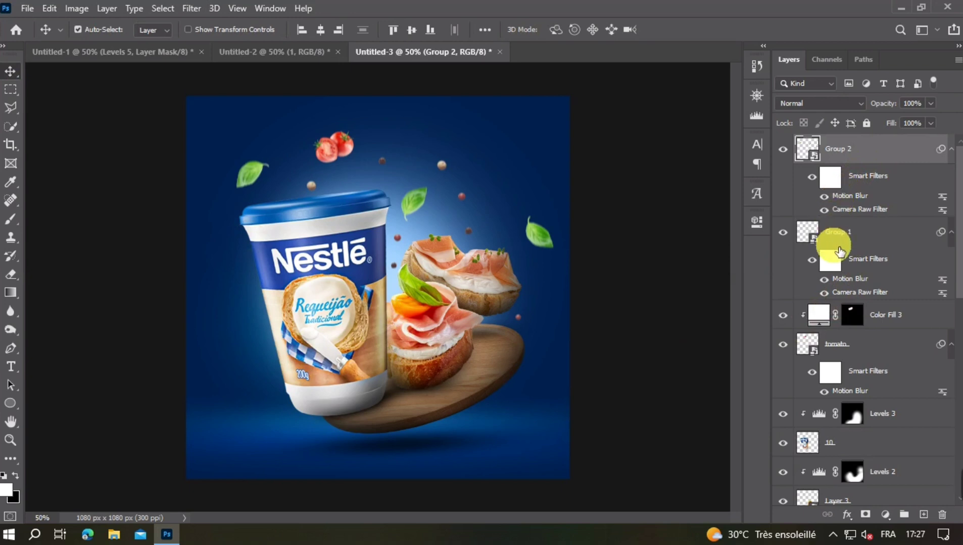
{"action": "left_click", "coordinate": [923, 514]}
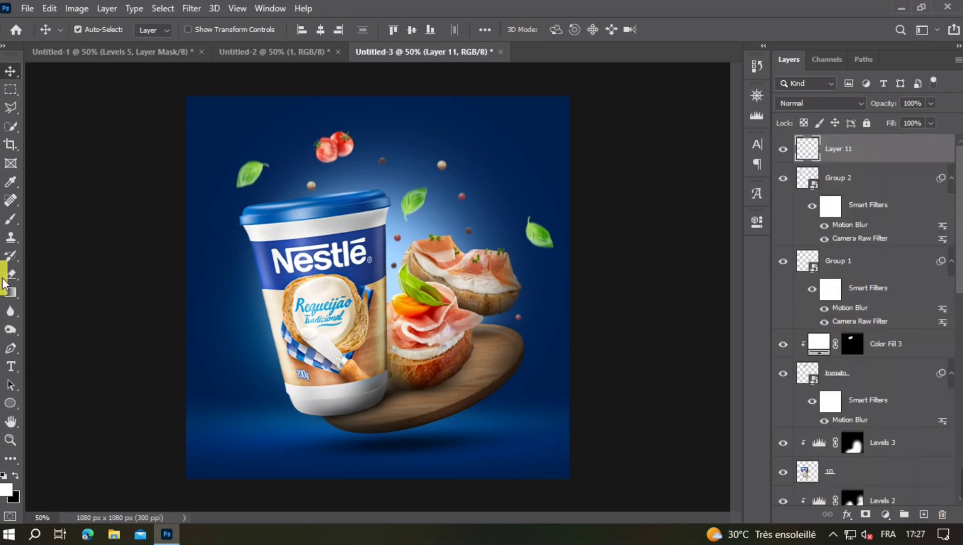
{"action": "left_click", "coordinate": [11, 221]}
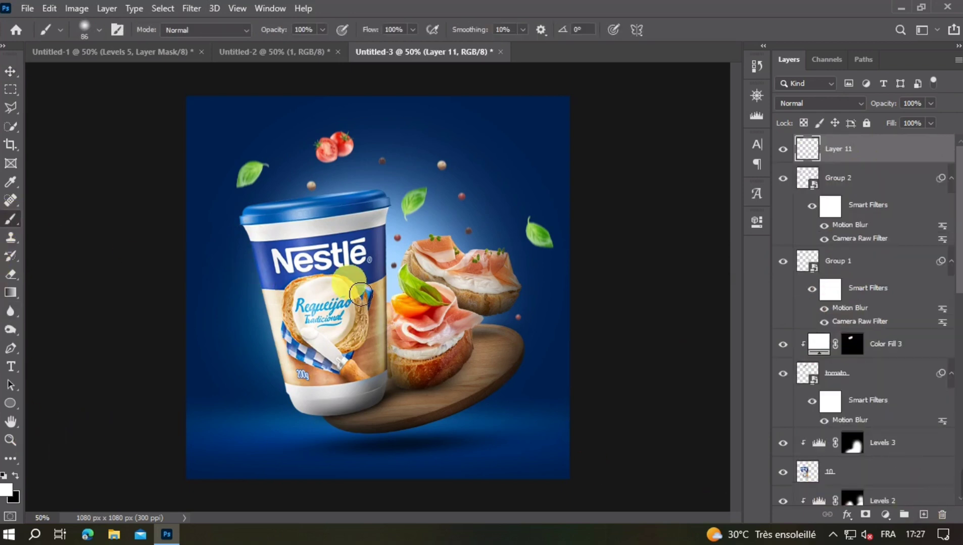
{"action": "right_click", "coordinate": [252, 222], "text": "alt"}
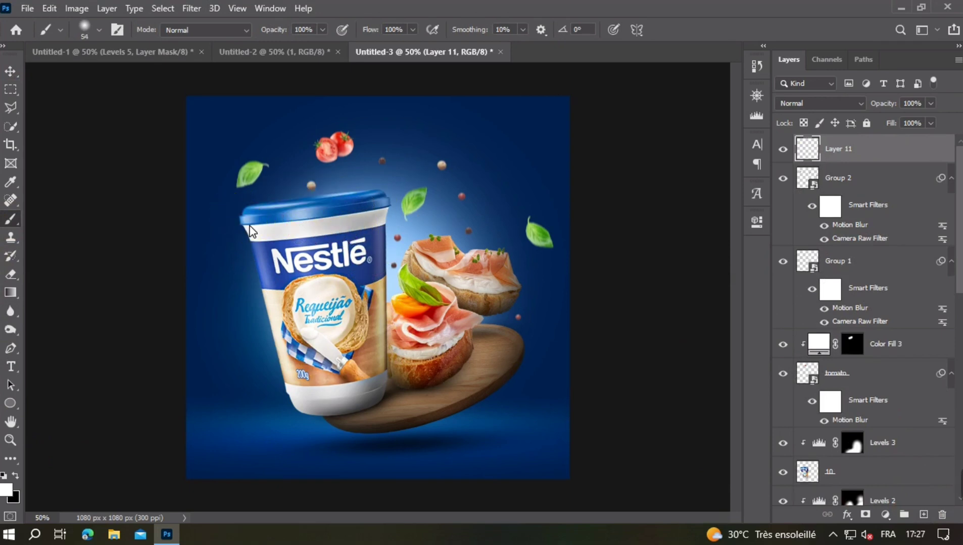
{"action": "right_click", "coordinate": [267, 233], "text": "alt"}
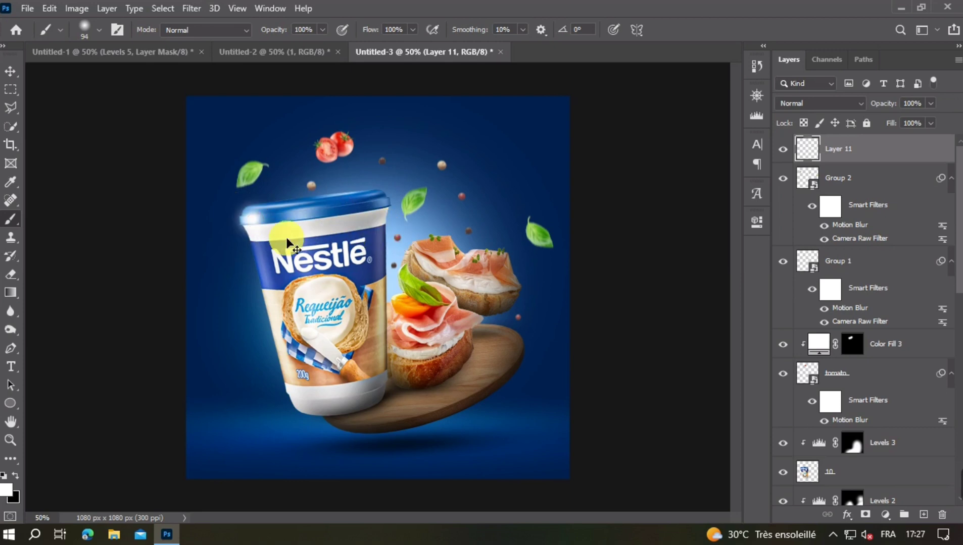
{"action": "right_click", "coordinate": [265, 233], "text": "alt"}
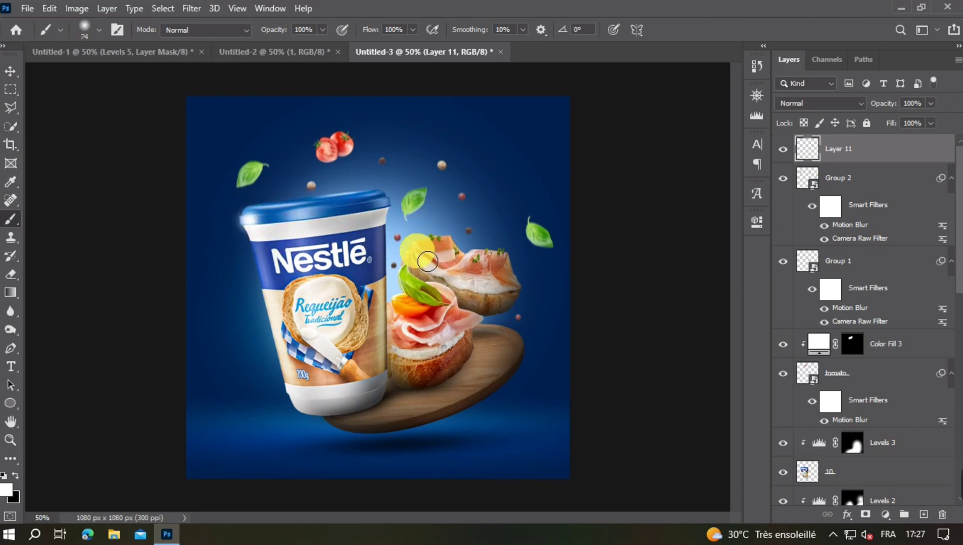
- Paint a soft white glint on the upper-left edge of the rear canapé with a 74-pixel brush
{"action": "left_click", "coordinate": [416, 246]}
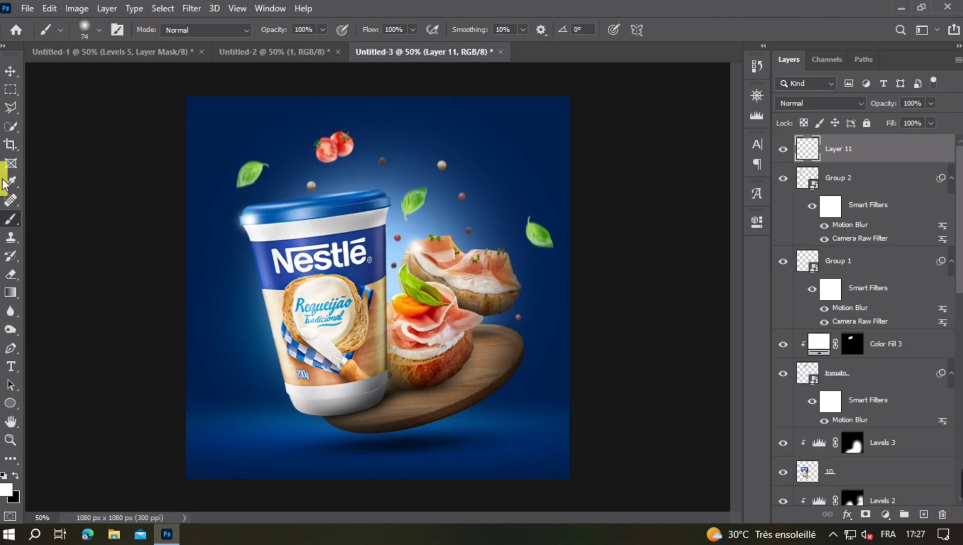
{"action": "left_click", "coordinate": [10, 72]}
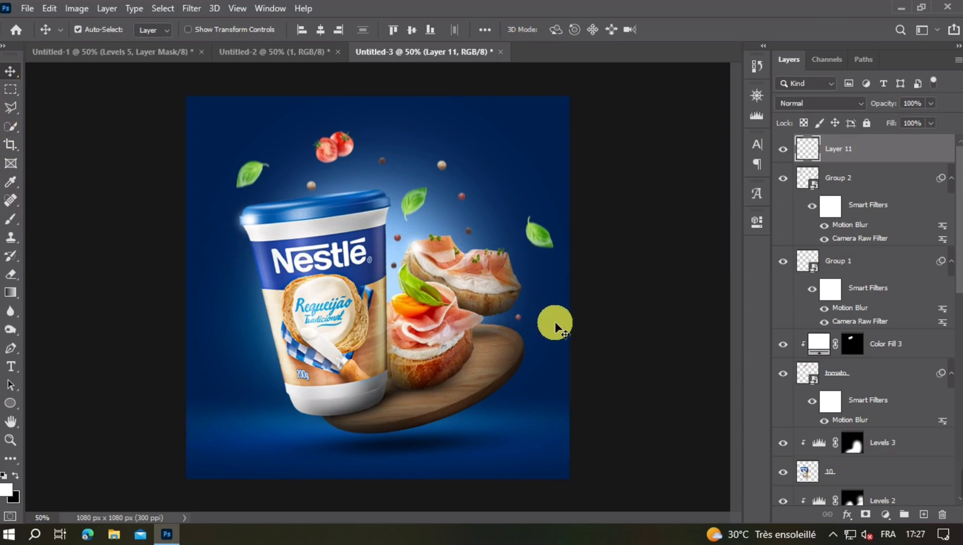
{"action": "key", "text": "ctrl+minus"}
{"action": "key", "text": "ctrl+plus"}
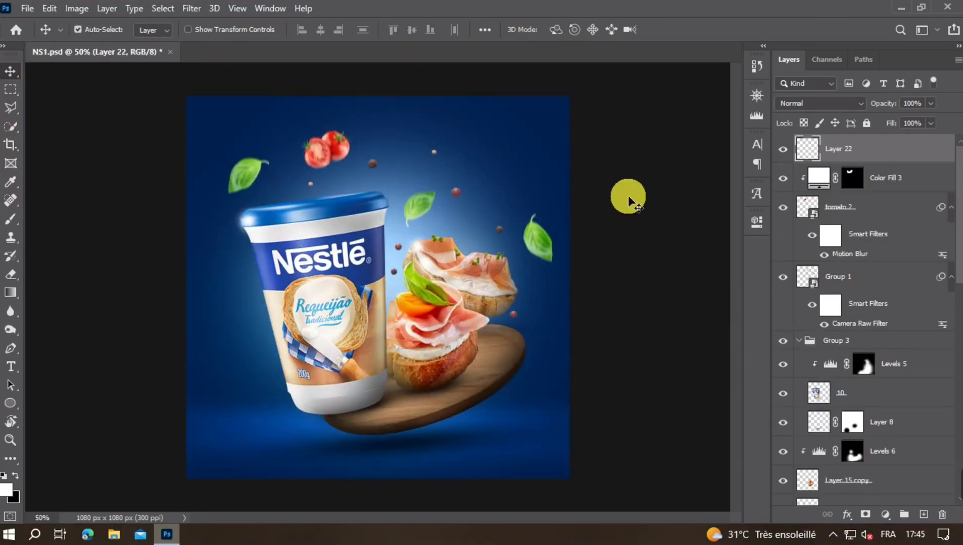
- Stamp all visible layers onto a new top layer and open it in the Camera Raw filter
{"action": "key", "text": "ctrl+shift+alt+e"}
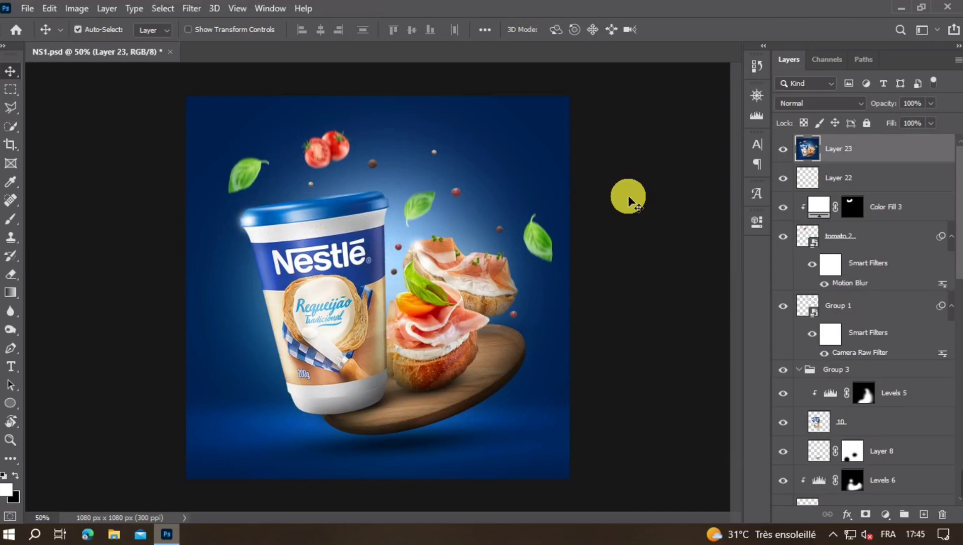
{"action": "left_click", "coordinate": [190, 9]}
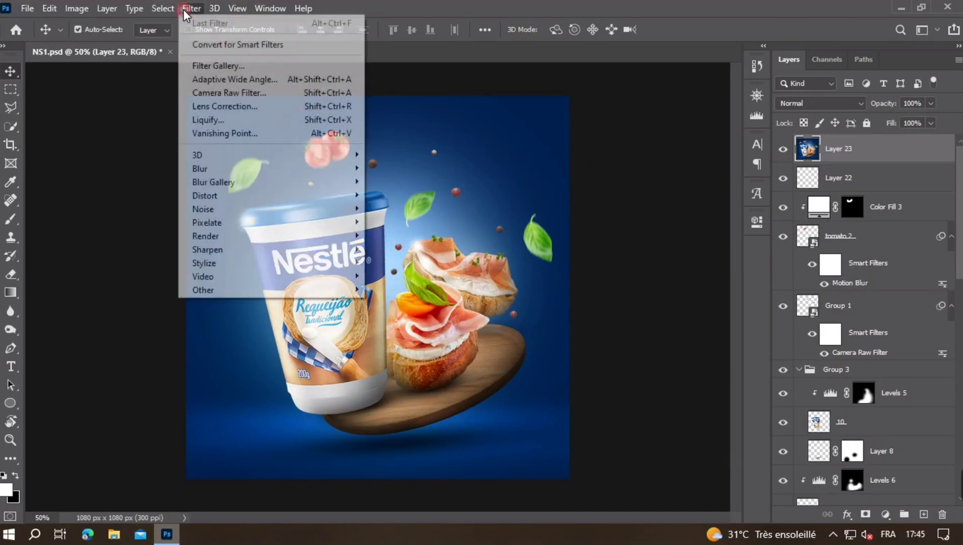
{"action": "left_click", "coordinate": [228, 90]}
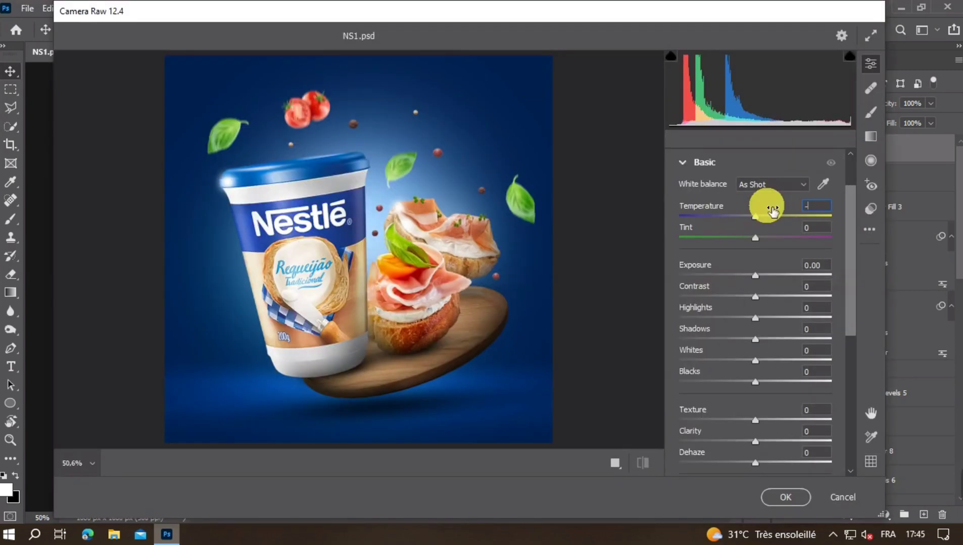
- Set the white balance to Temperature -5 and Tint +10, and compare the image with and without the Basic adjustments
{"action": "type", "text": "5"}
{"action": "key", "text": "Tab"}
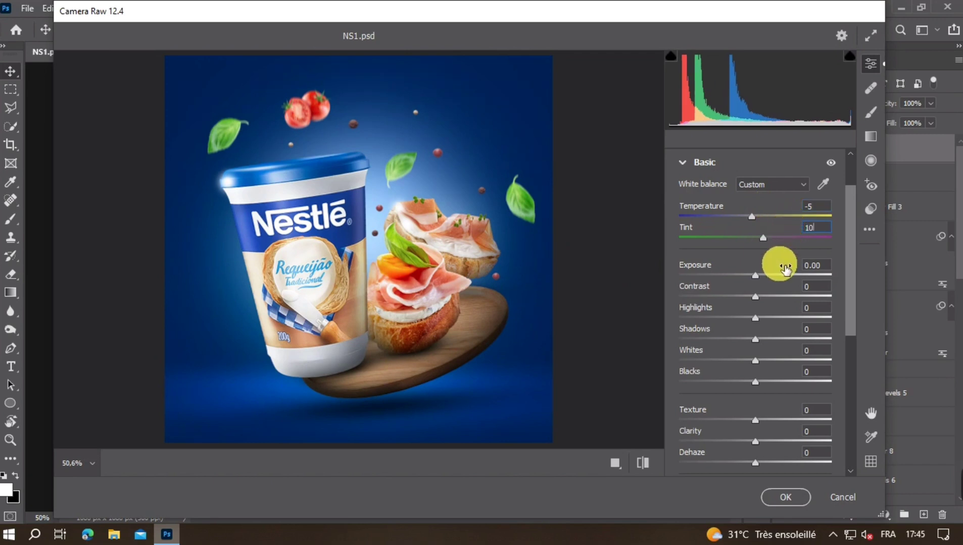
{"action": "key", "text": "Tab"}
{"action": "left_click", "coordinate": [830, 163]}
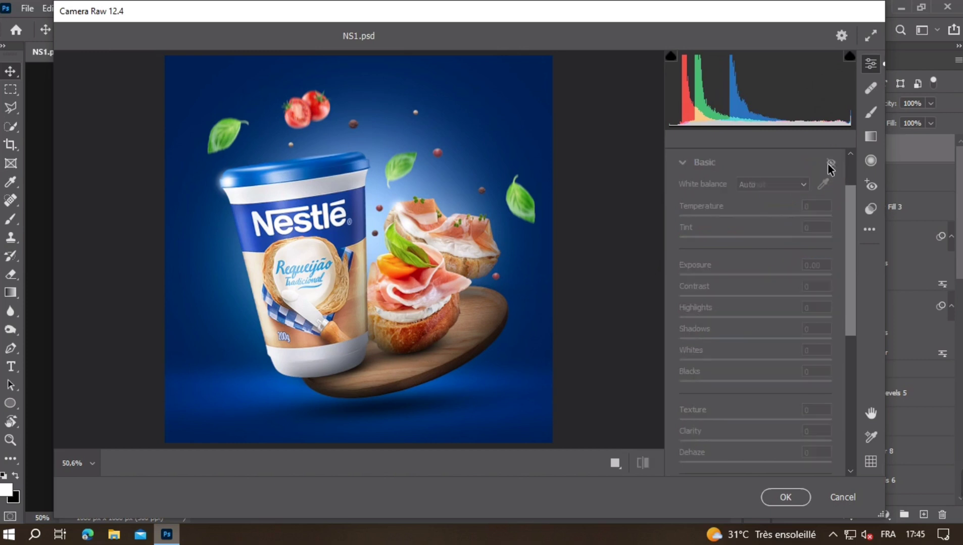
- Set Exposure to +0.10 and Contrast to +5 in the Camera Raw adjustments
{"action": "left_click", "coordinate": [783, 265]}
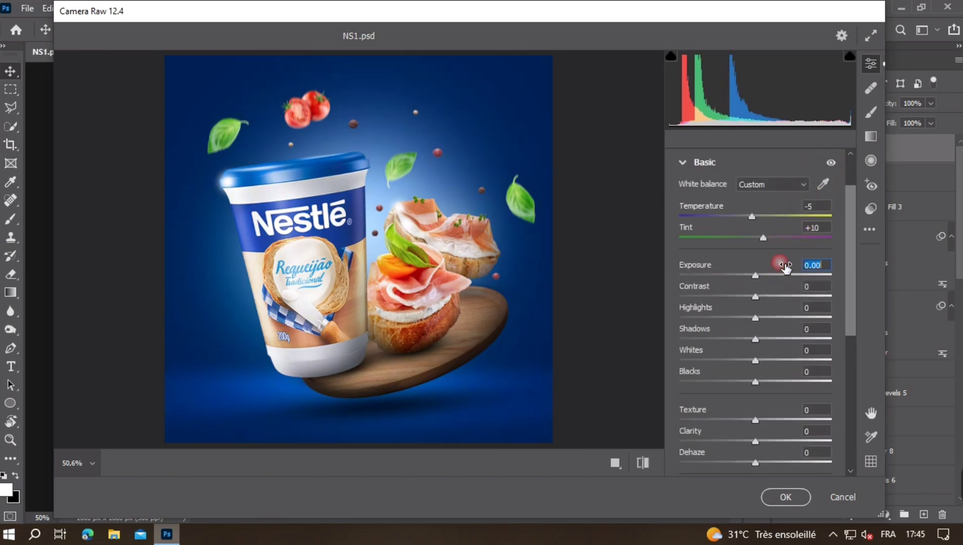
{"action": "key", "text": "Up"}
{"action": "key", "text": "Up"}
{"action": "left_click", "coordinate": [777, 286]}
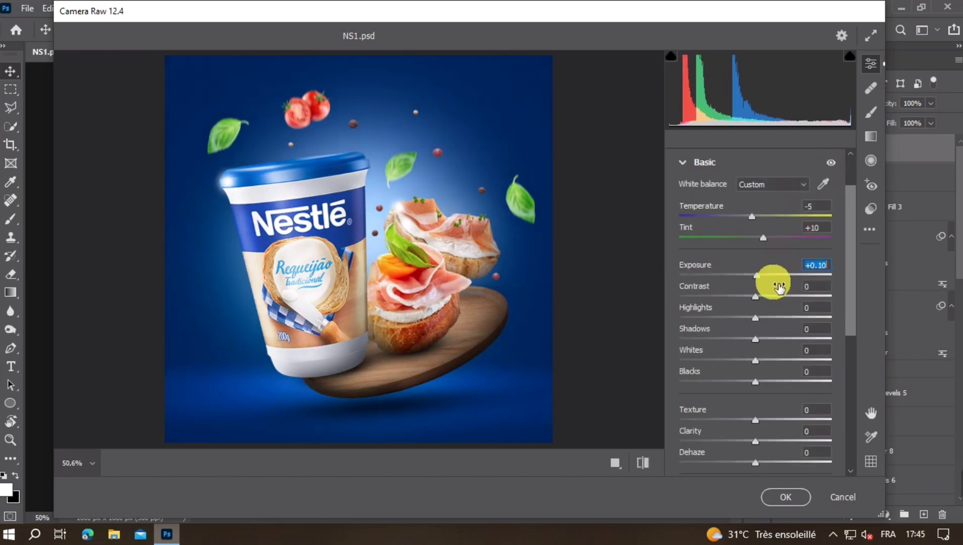
{"action": "key", "text": "Up"}
{"action": "key", "text": "Up"}
{"action": "key", "text": "Up"}
{"action": "key", "text": "Up"}
{"action": "key", "text": "Up"}
- Set Highlights to +10, Whites to +10 and Blacks to -6 for the stamped image
{"action": "left_click", "coordinate": [773, 308]}
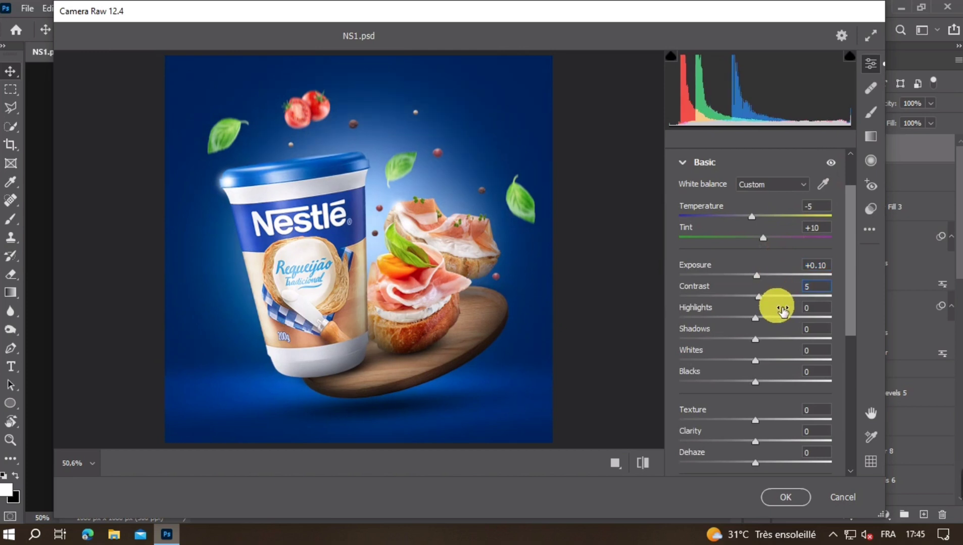
{"action": "type", "text": "10"}
{"action": "left_click", "coordinate": [777, 350]}
{"action": "type", "text": "10"}
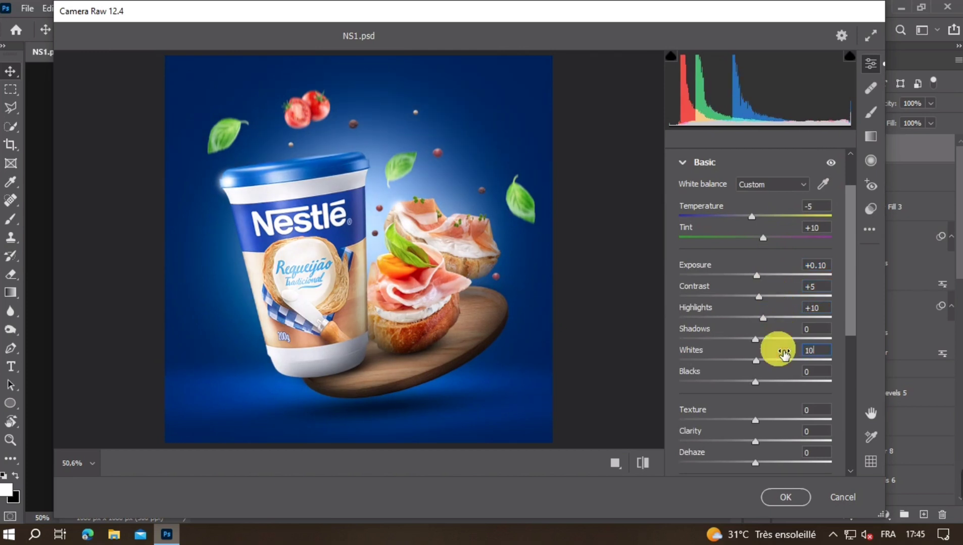
{"action": "left_click", "coordinate": [784, 374]}
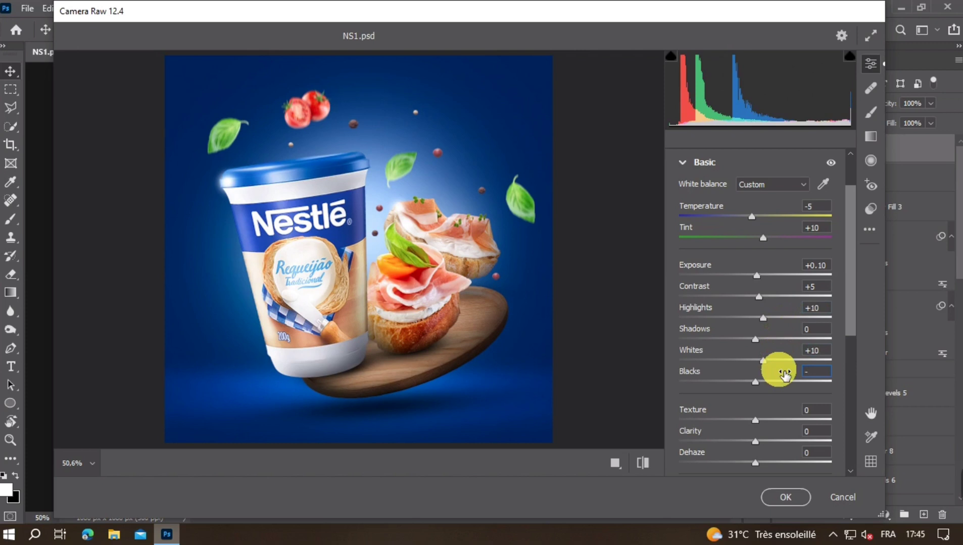
{"action": "type", "text": "-6"}
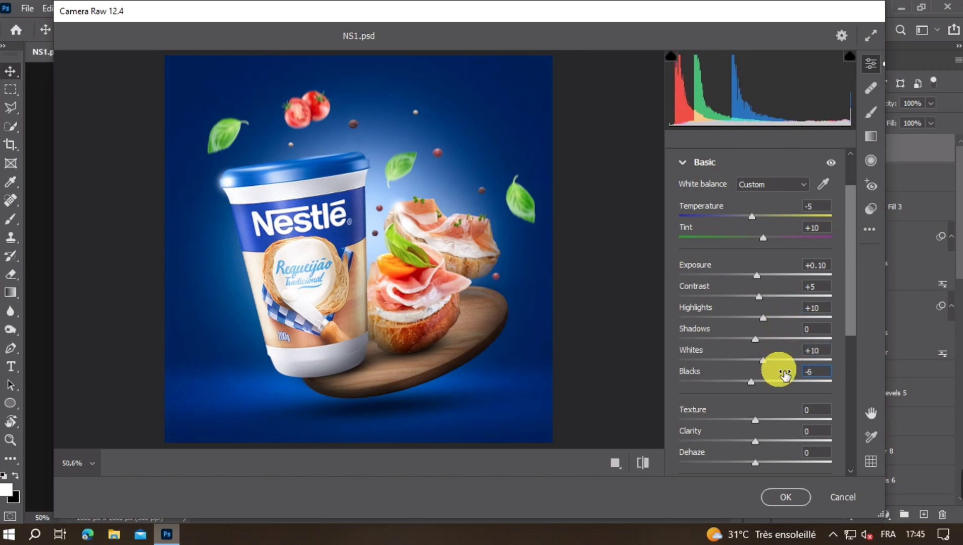
- Set Texture to +10 and Clarity to -30 for the stamped image
{"action": "left_click", "coordinate": [784, 410]}
{"action": "type", "text": "10"}
{"action": "left_click", "coordinate": [785, 432]}
{"action": "type", "text": "-3"}
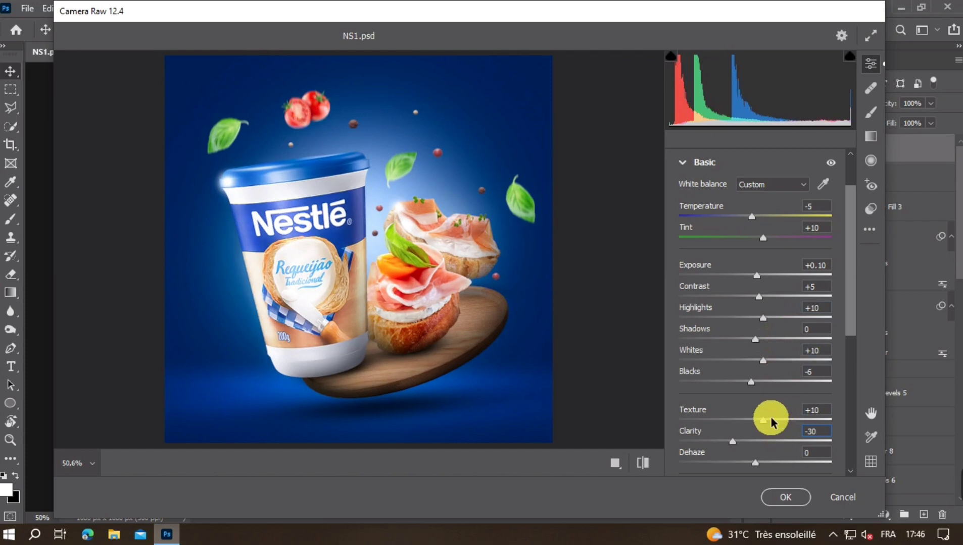
- Set the Vignetting effect to -8 and apply the Camera Raw grading to the stamped image
{"action": "scroll", "coordinate": [776, 420], "scroll_direction": "down", "scroll_amount": 8}
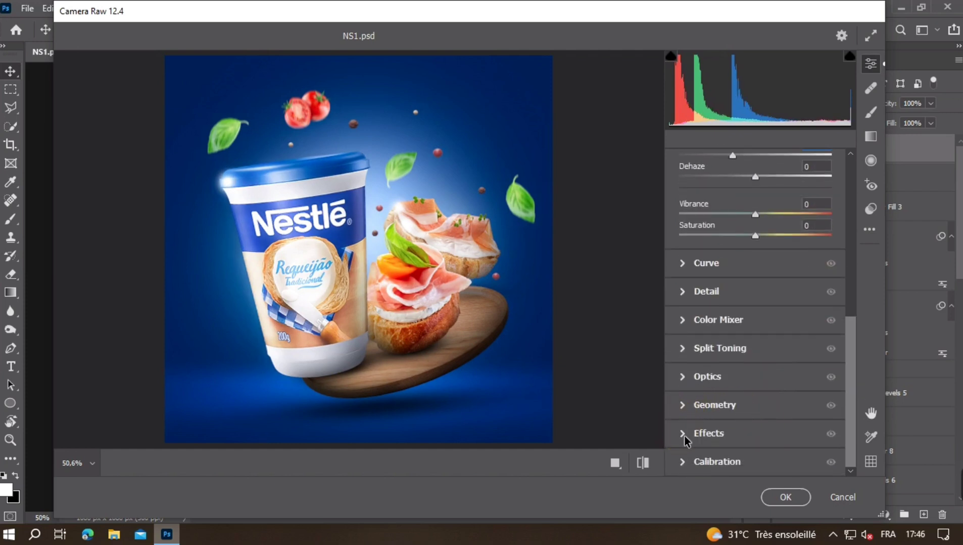
{"action": "left_click", "coordinate": [684, 436]}
{"action": "left_click", "coordinate": [769, 424]}
{"action": "type", "text": "-8"}
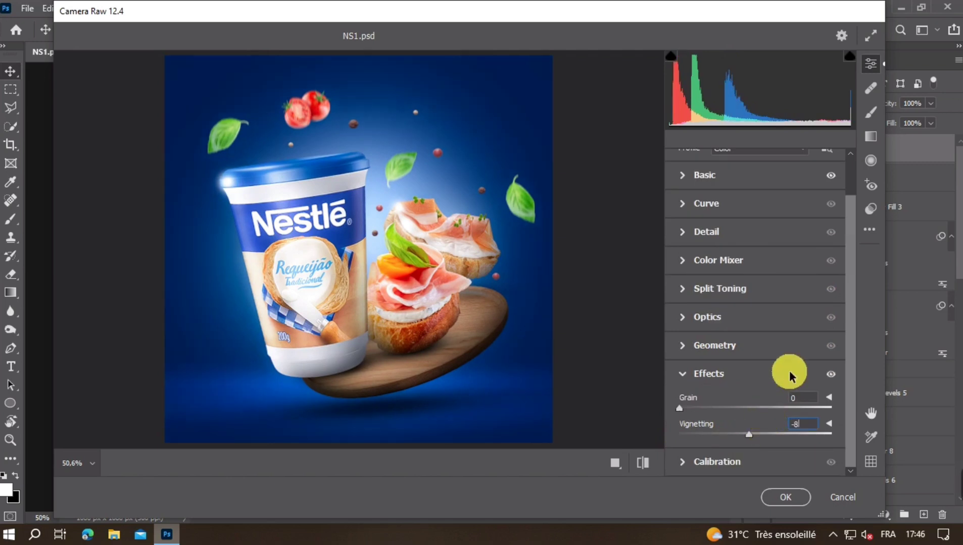
{"action": "scroll", "coordinate": [715, 216], "scroll_direction": "up", "scroll_amount": 1}
{"action": "left_click", "coordinate": [689, 210]}
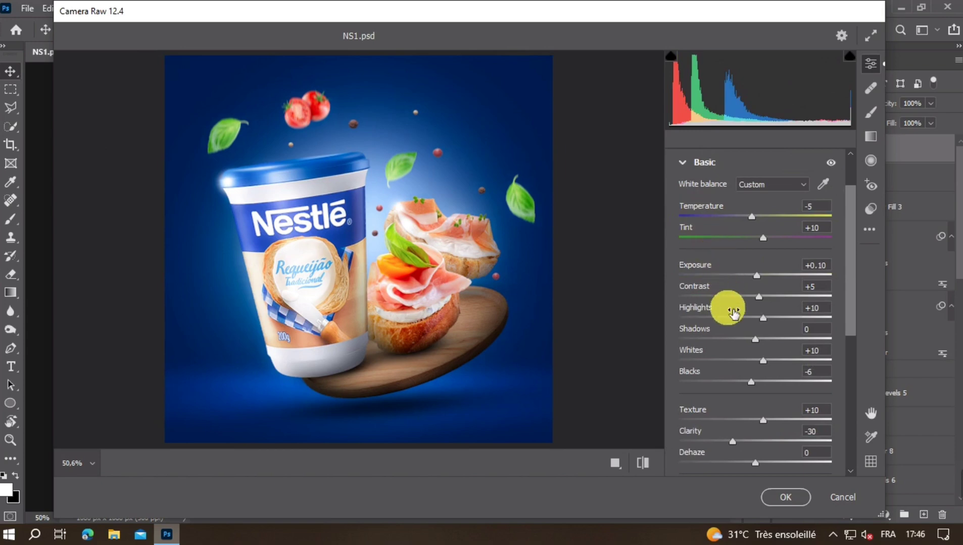
{"action": "scroll", "coordinate": [730, 313], "scroll_direction": "down", "scroll_amount": 1}
{"action": "left_click", "coordinate": [784, 496]}
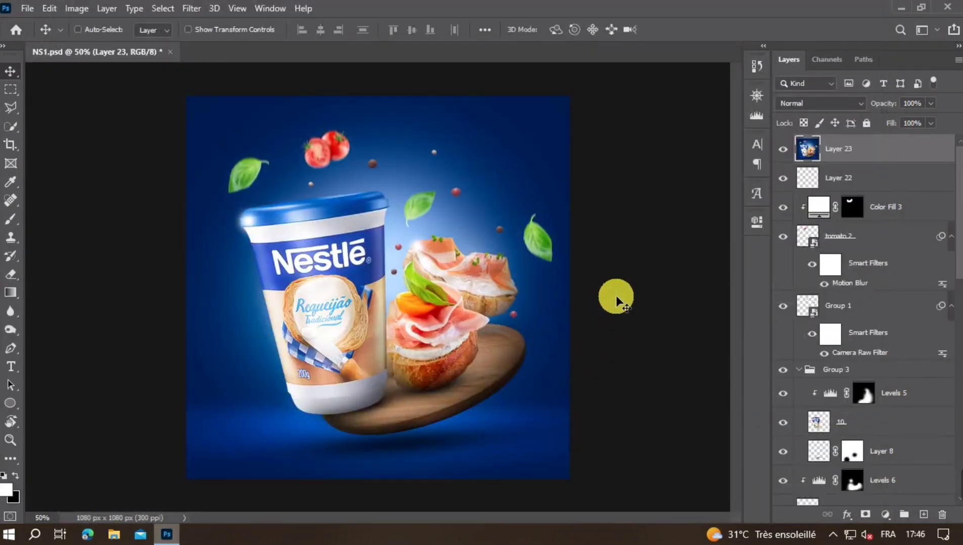
- Compare the advertisement with and without the graded Layer 23 by toggling that layer's visibility
{"action": "key", "text": "ctrl+minus"}
{"action": "key", "text": "ctrl+minus"}
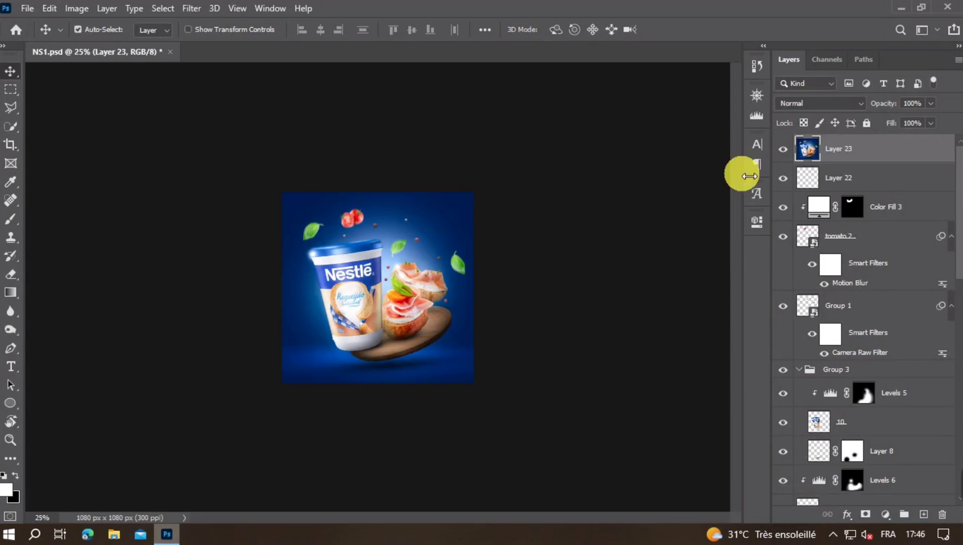
{"action": "left_click", "coordinate": [785, 148]}
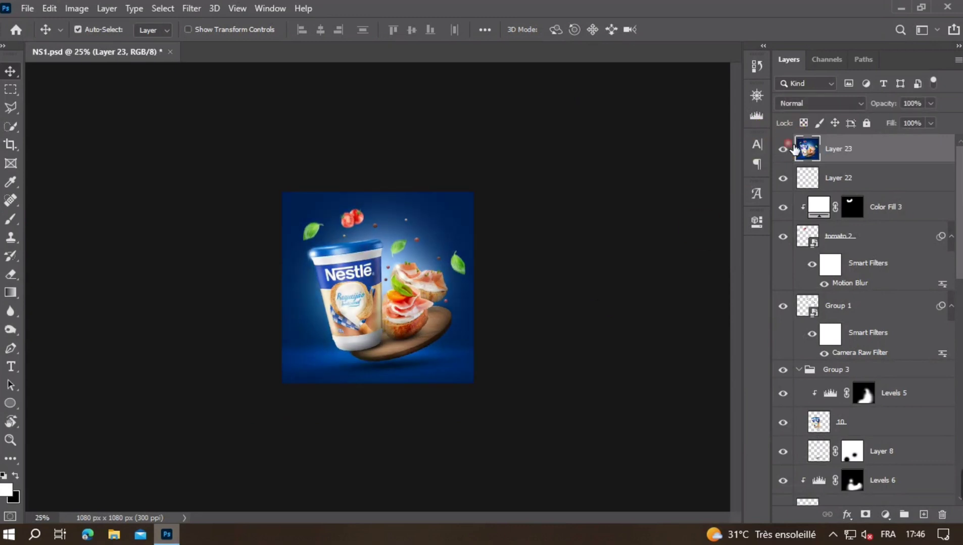
{"action": "left_click", "coordinate": [792, 147]}
{"action": "left_click", "coordinate": [792, 148]}
{"action": "left_click", "coordinate": [784, 148]}
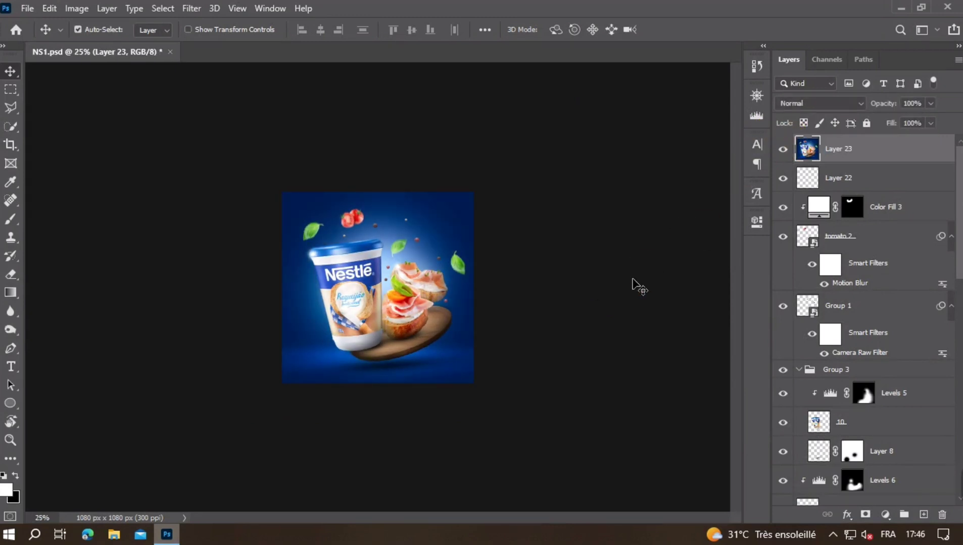
{"action": "key", "text": "ctrl+plus"}
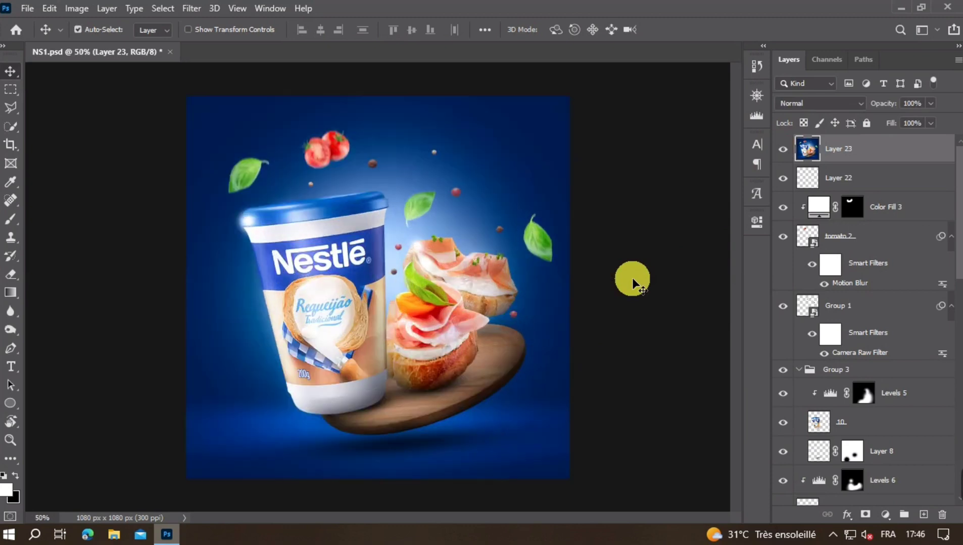
{"action": "left_click", "coordinate": [791, 149]}
{"action": "left_click", "coordinate": [792, 148]}
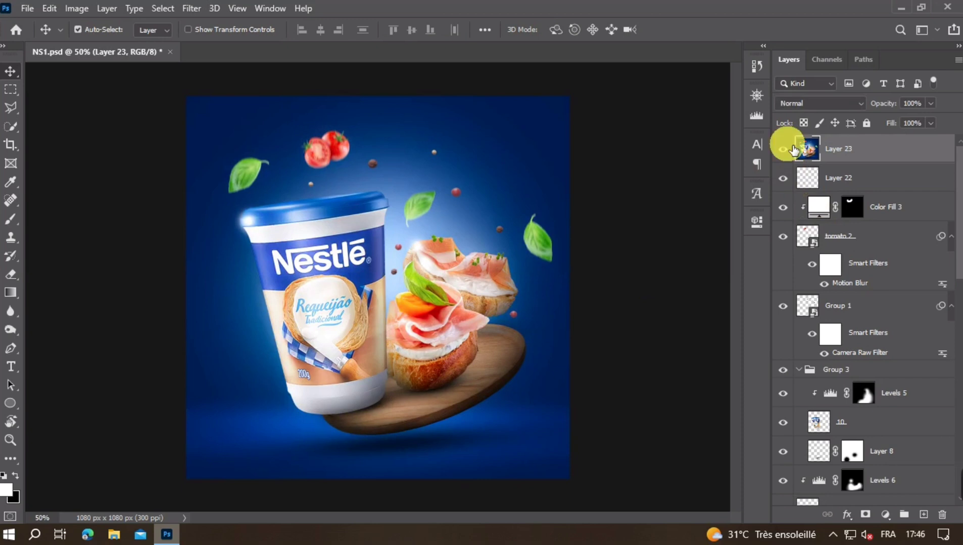
{"action": "left_click", "coordinate": [792, 148]}
{"action": "left_click", "coordinate": [791, 148]}
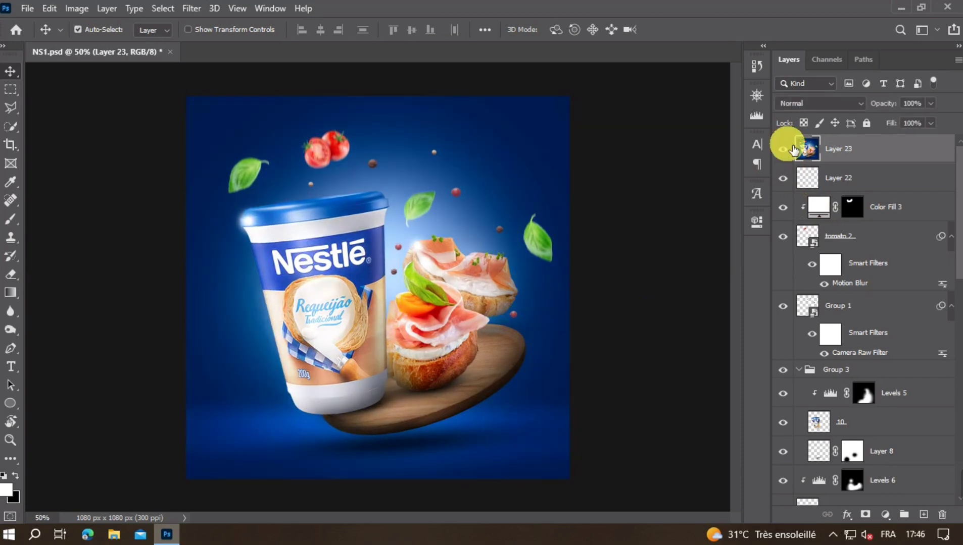